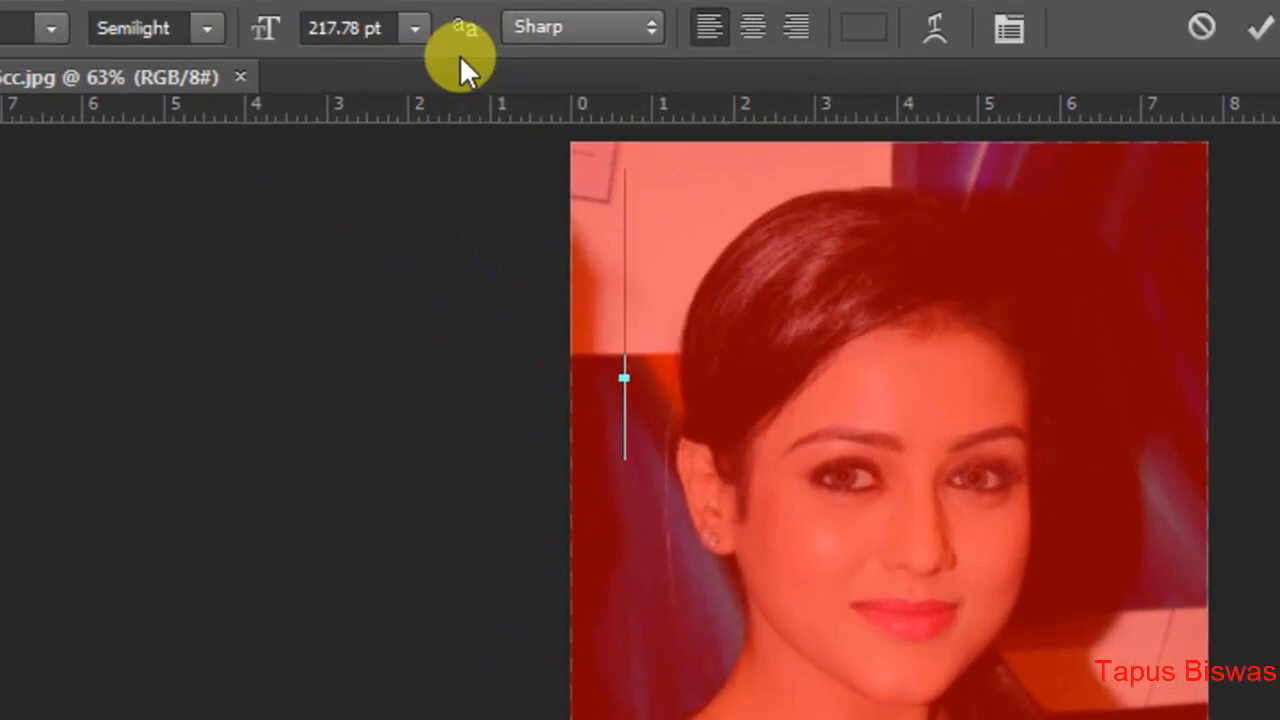
Set the type mask text size to 72 pt and increase it to 83 pt
left_click(415, 30)
left_click(412, 627)
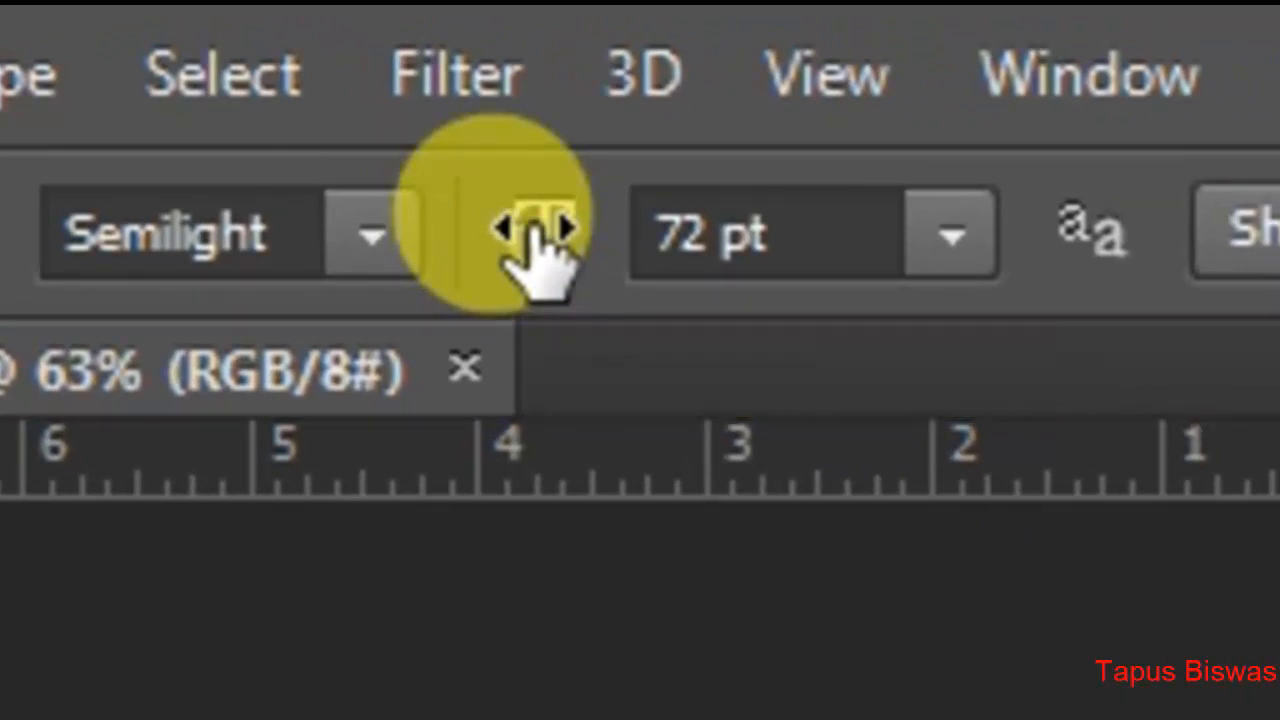
left_click_drag(535, 228, 590, 235)
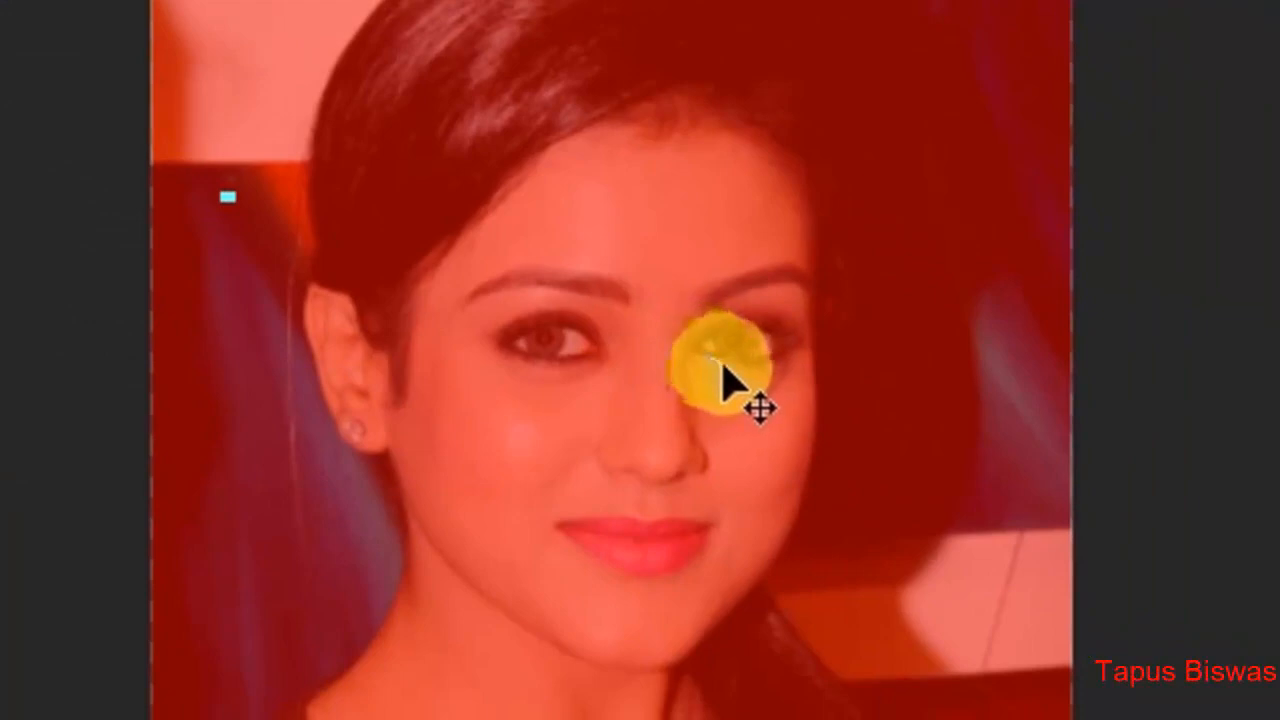
Enter the type mask text "Photoshop" across the upper part of the portrait and commit it as a selection
type("A")
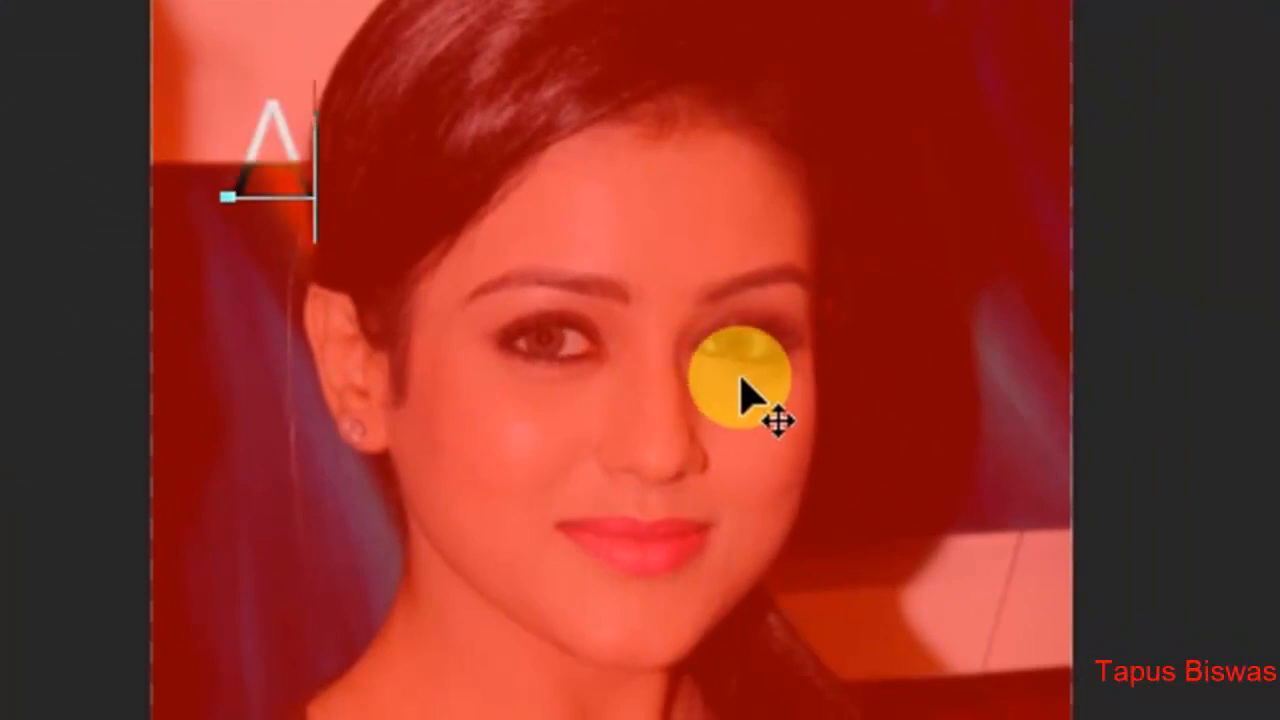
key("BackSpace")
type("Pho")
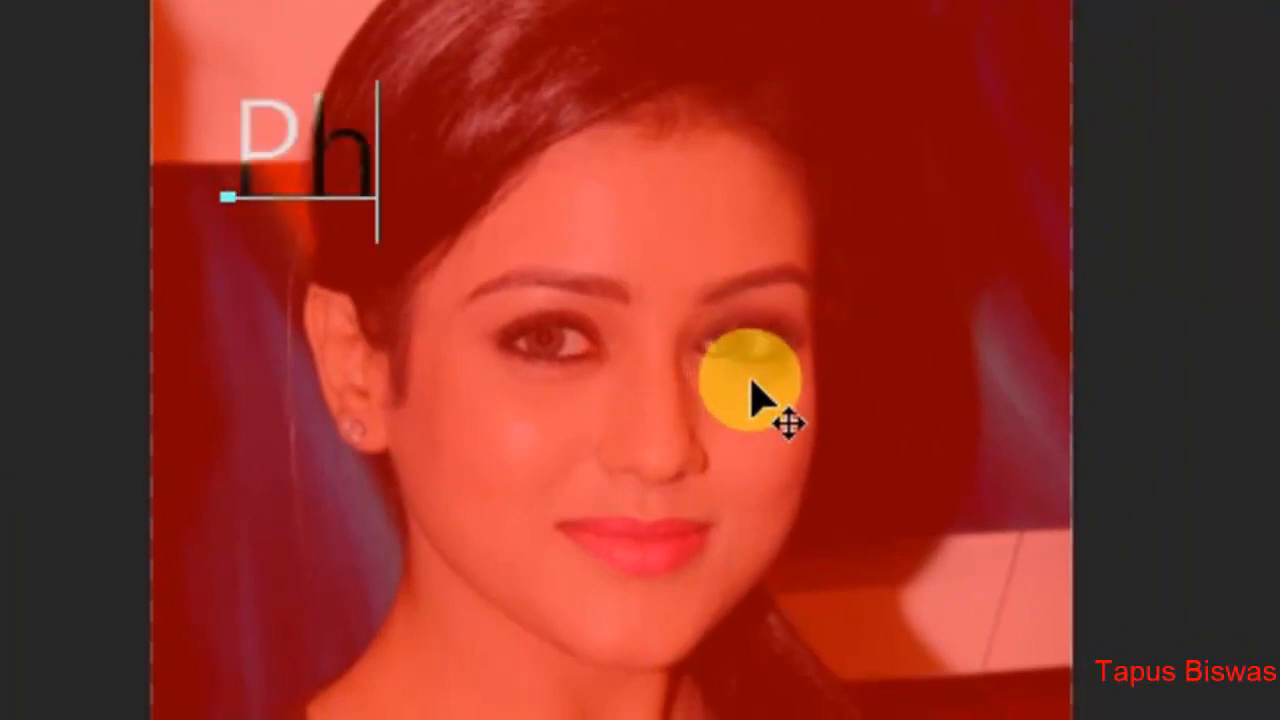
type("toshop")
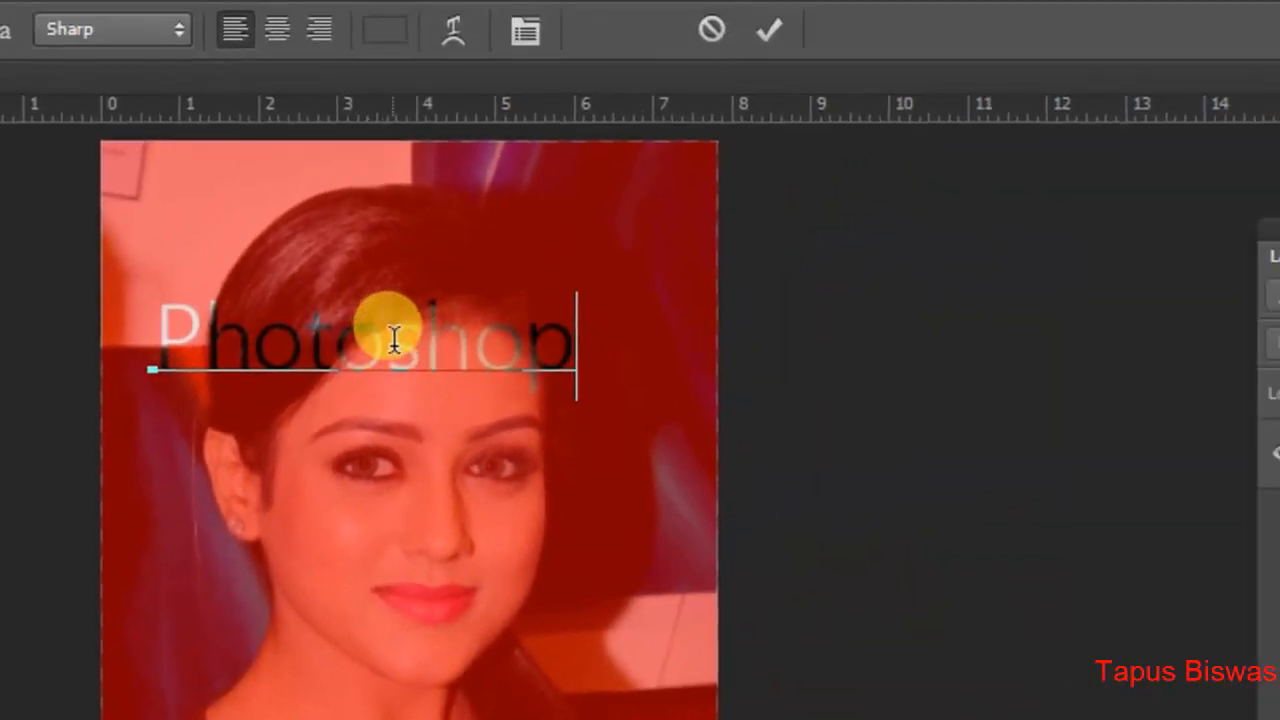
left_click(777, 25)
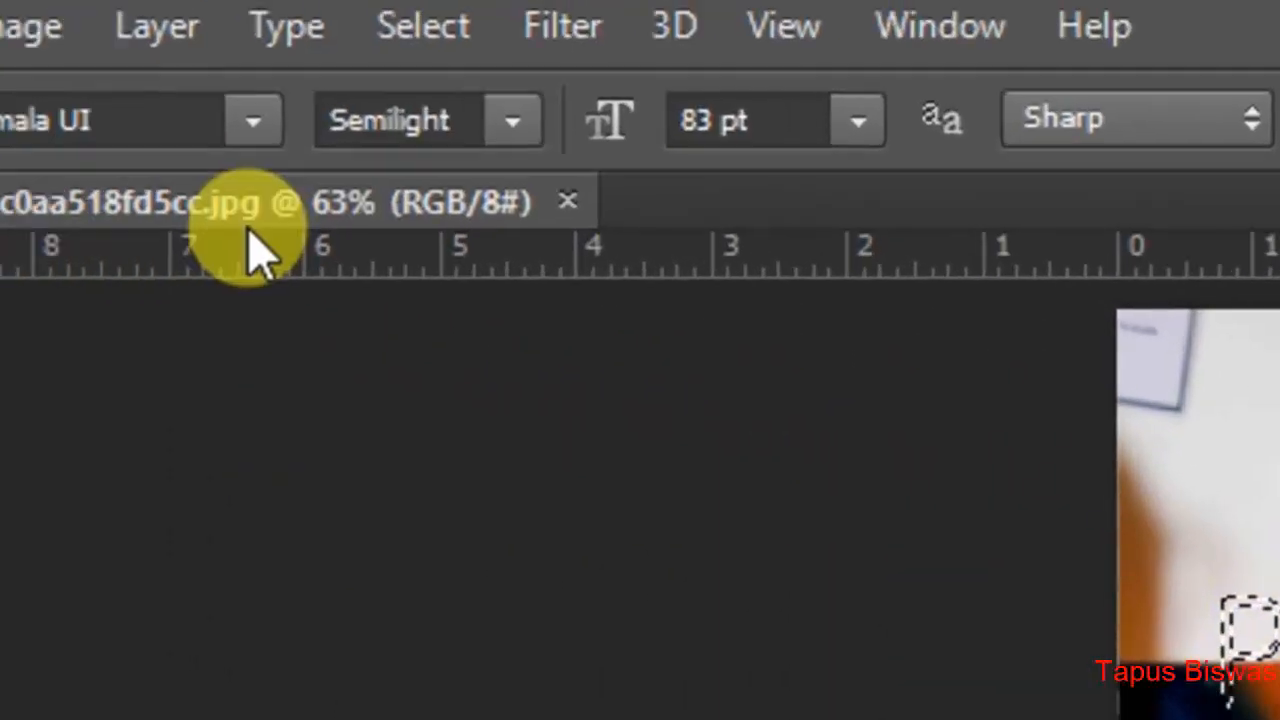
Copy the photo pixels inside the text-shaped selection and paste them as a separate piece
left_click(180, 55)
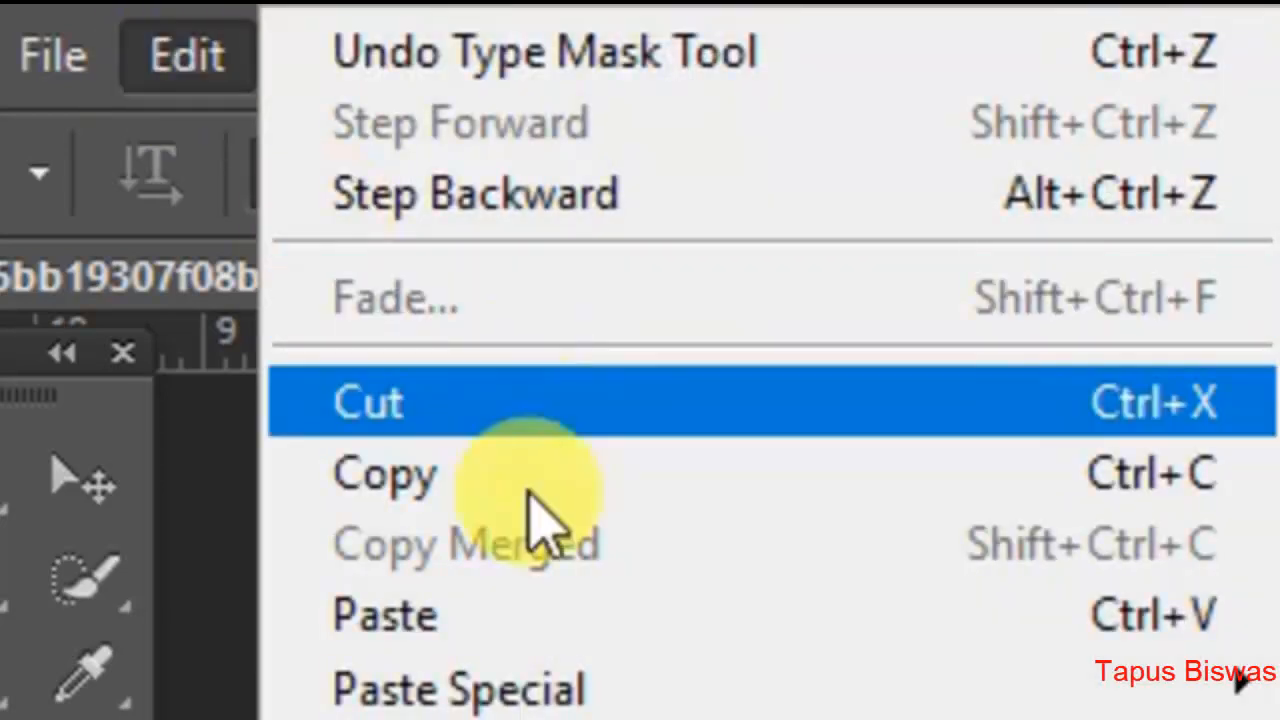
left_click(527, 475)
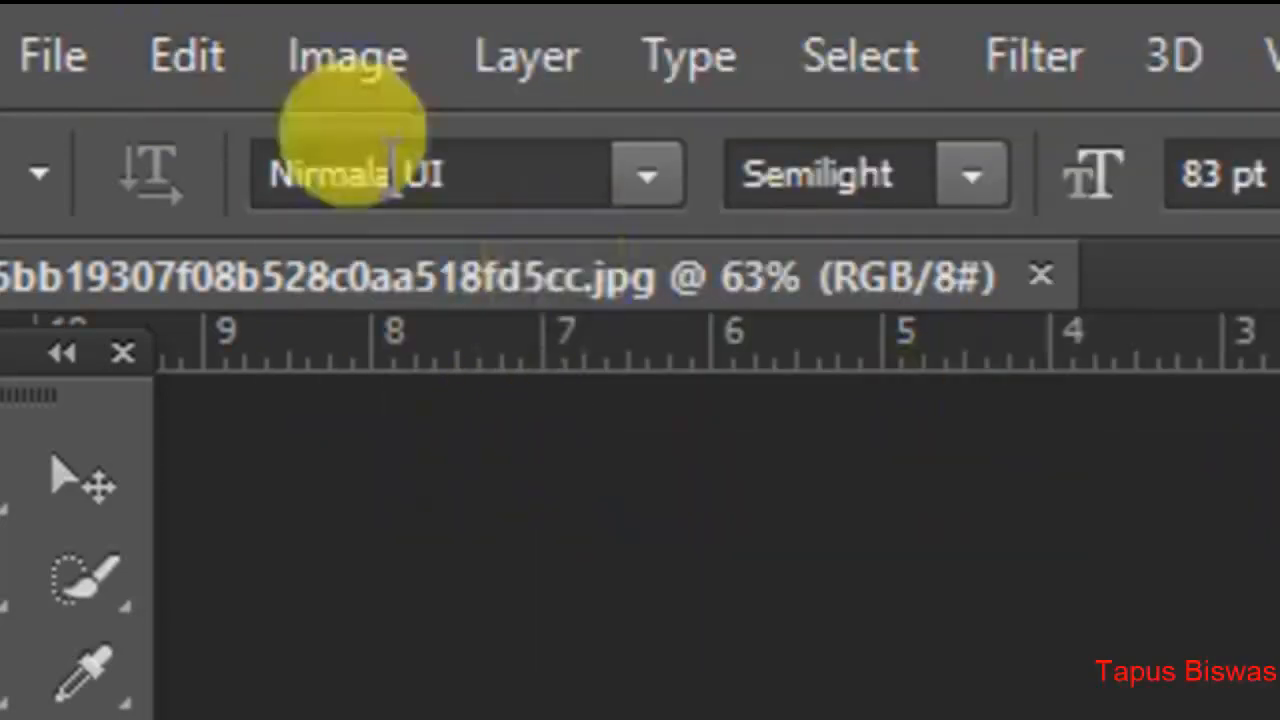
left_click(180, 62)
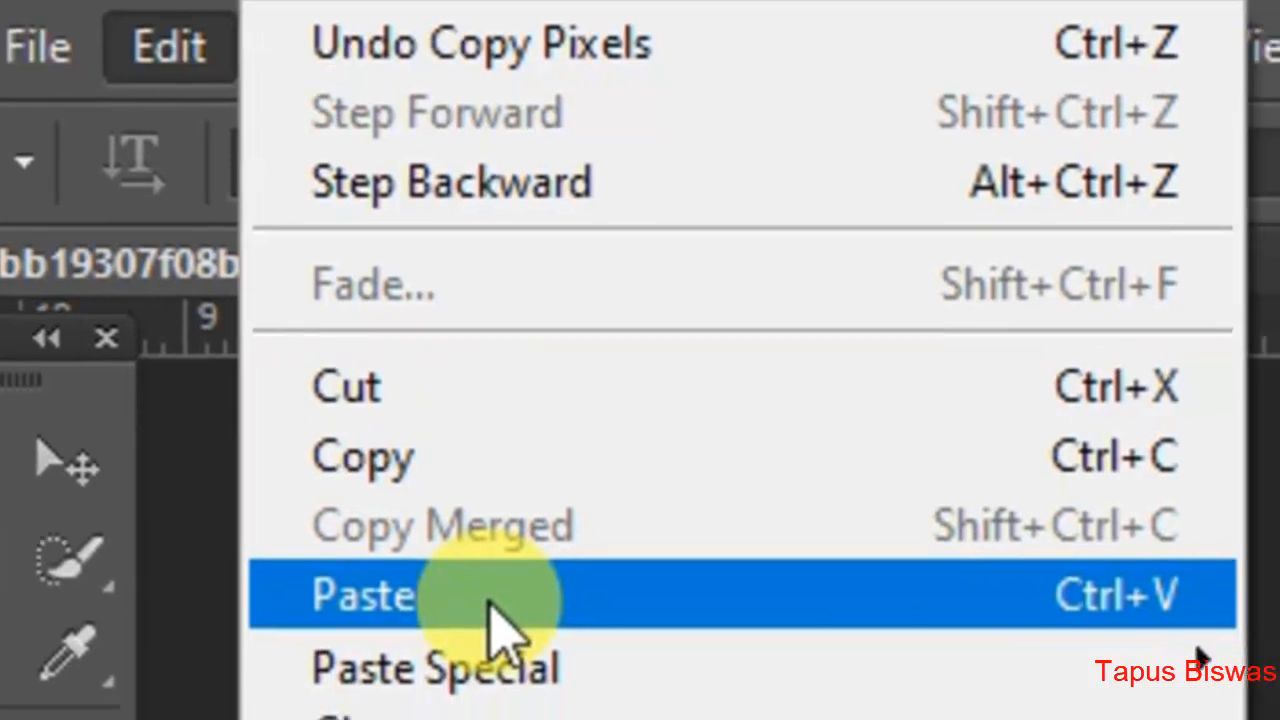
left_click(515, 625)
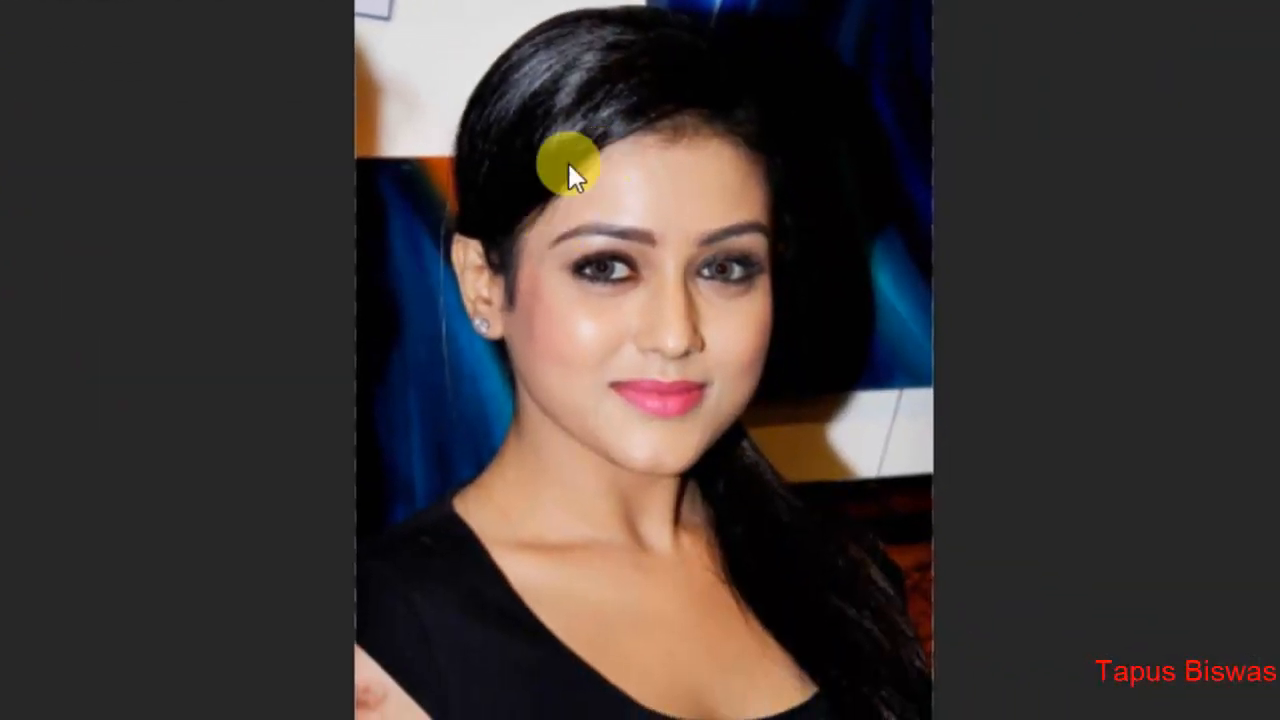
Free-transform the pasted "Photoshop" lettering and move it down over the woman's neck, just below her chin
key("ctrl+t")
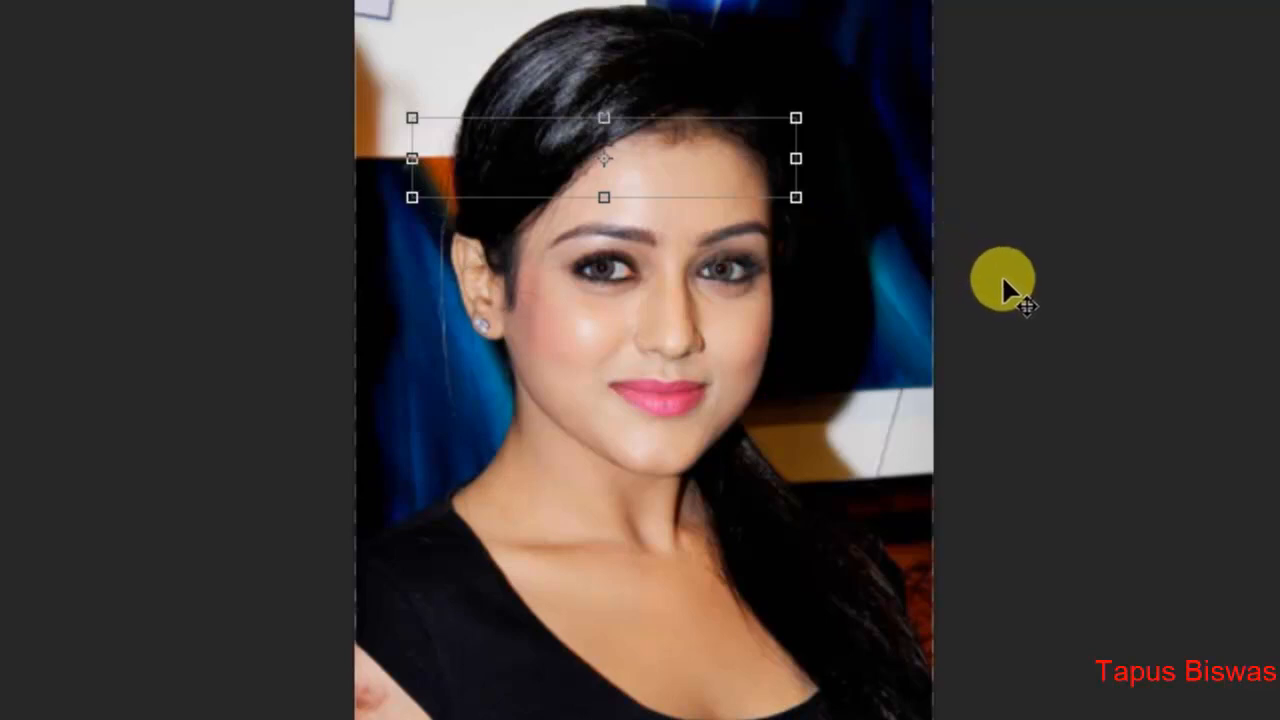
key("Up")
key("Up")
key("Up")
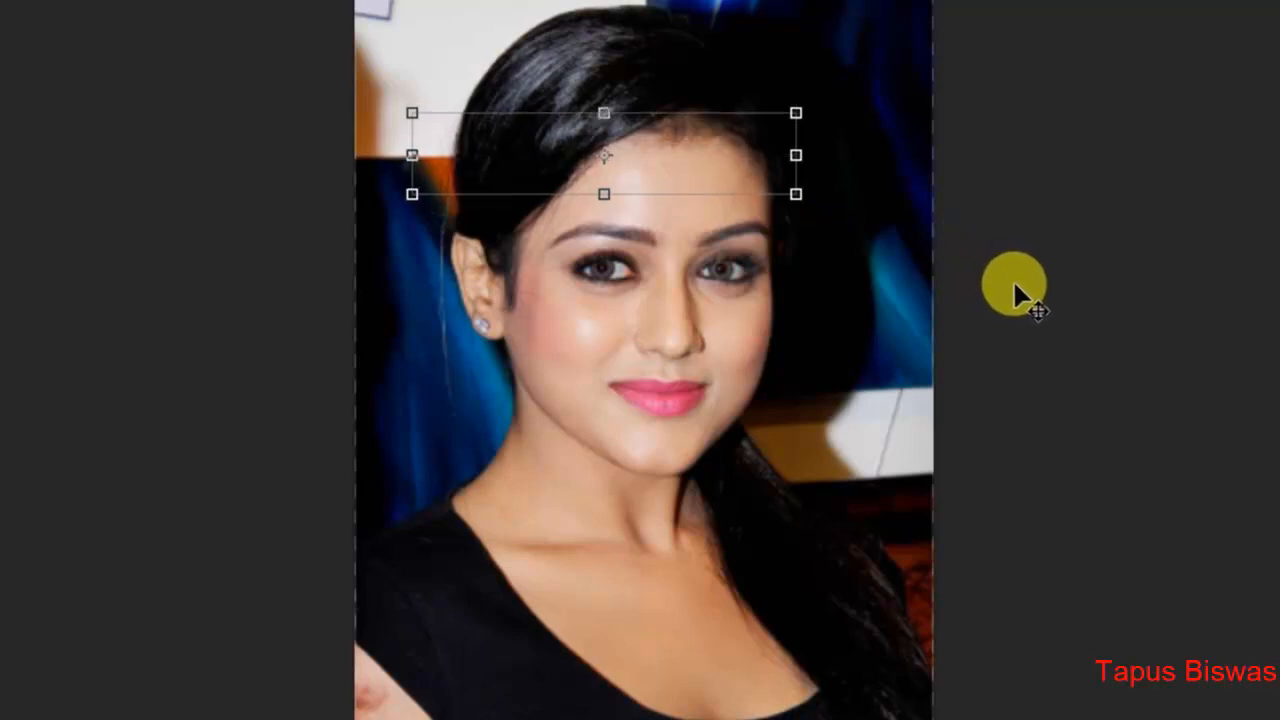
key("Up")
key("Up")
key("Up")
key("Up")
key("Up")
key("Up")
key("Up")
key("Up")
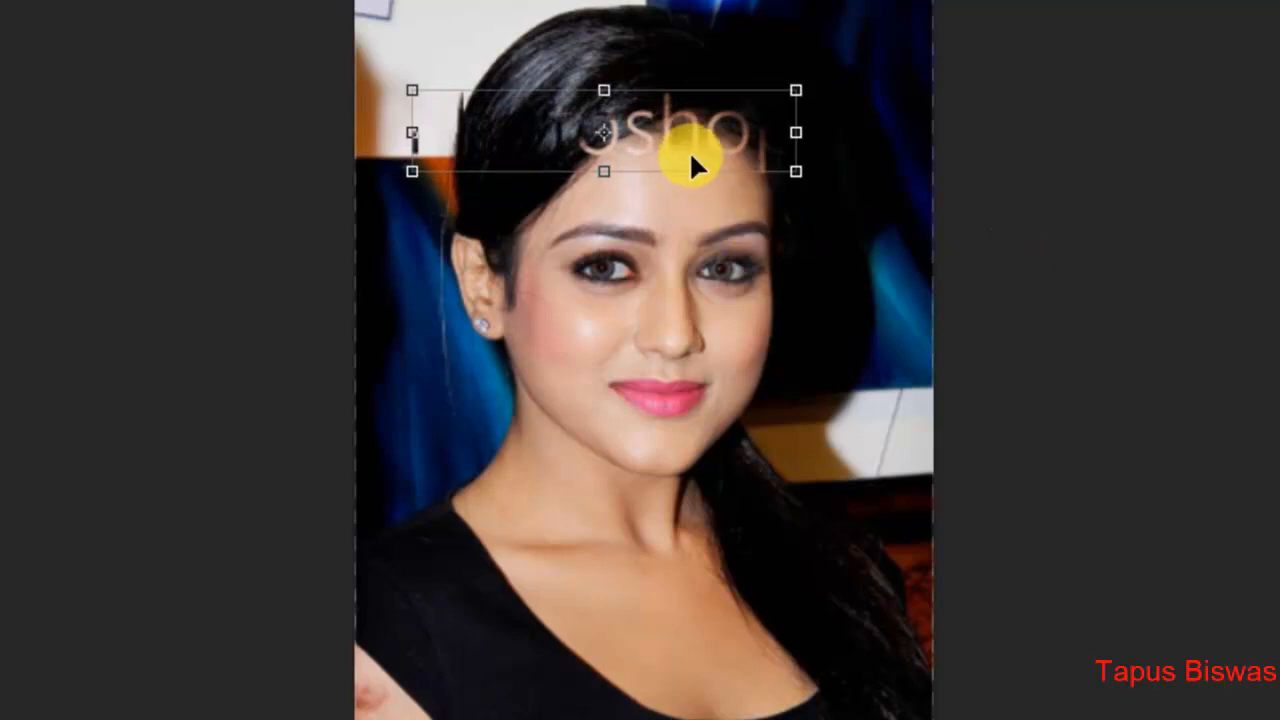
left_click_drag(714, 141, 740, 491)
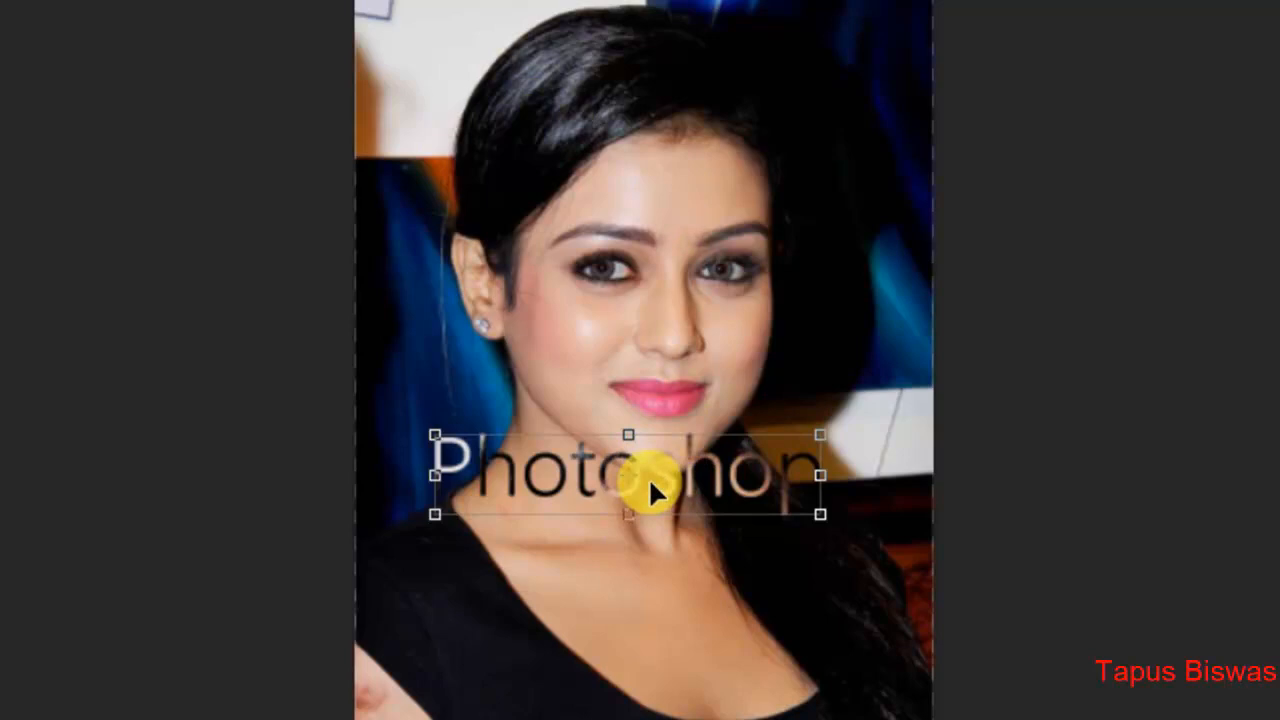
key("Return")
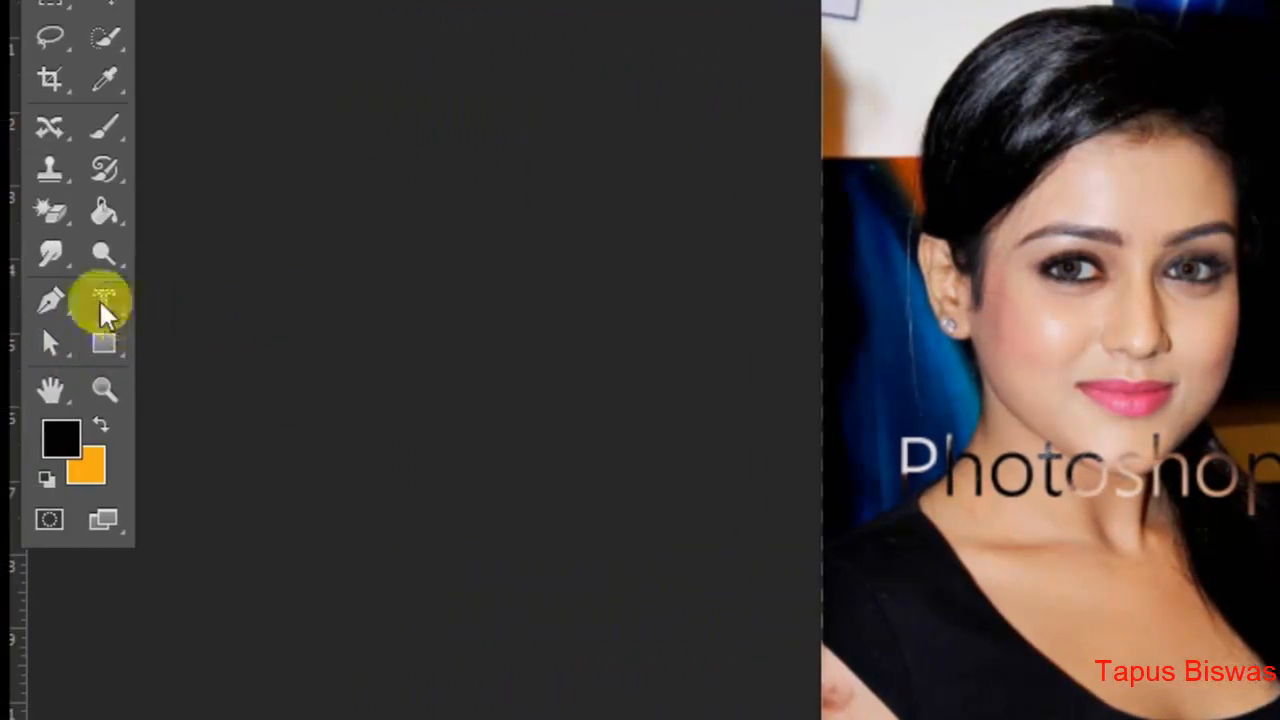
Select the pasted "Photoshop" lettering with the Move tool and delete it from the photo
right_click(101, 303)
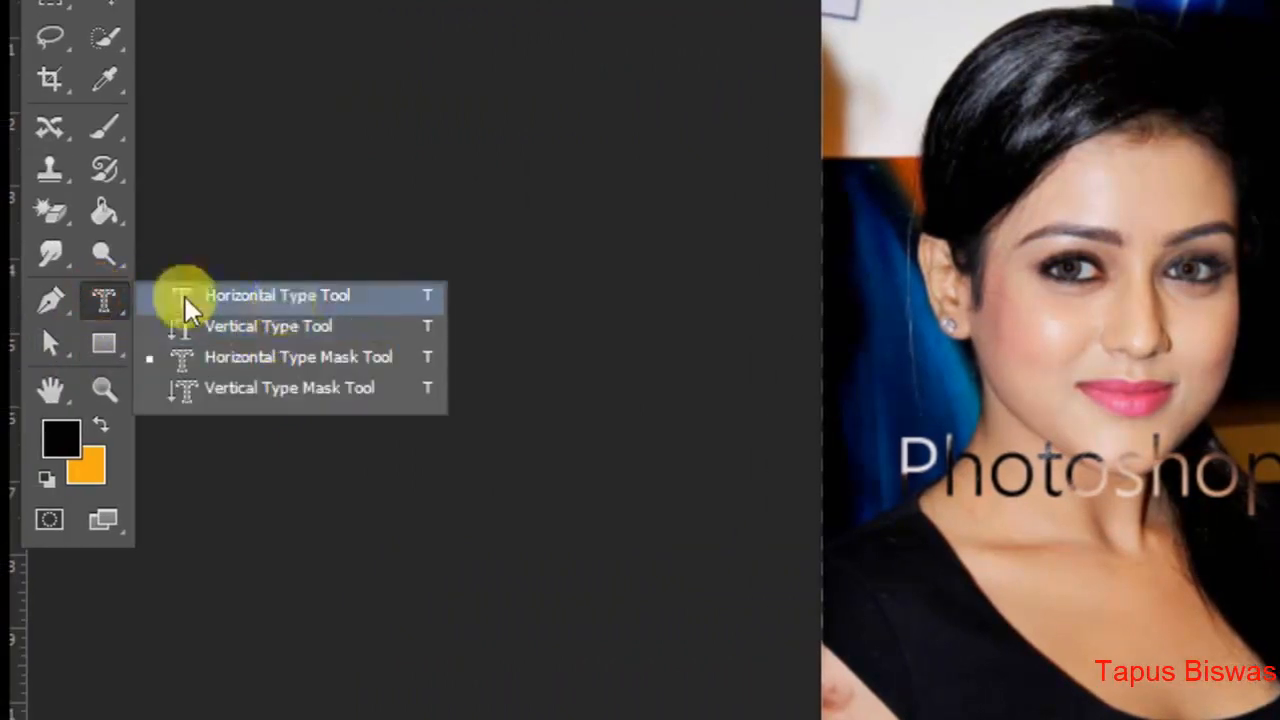
left_click(106, 312)
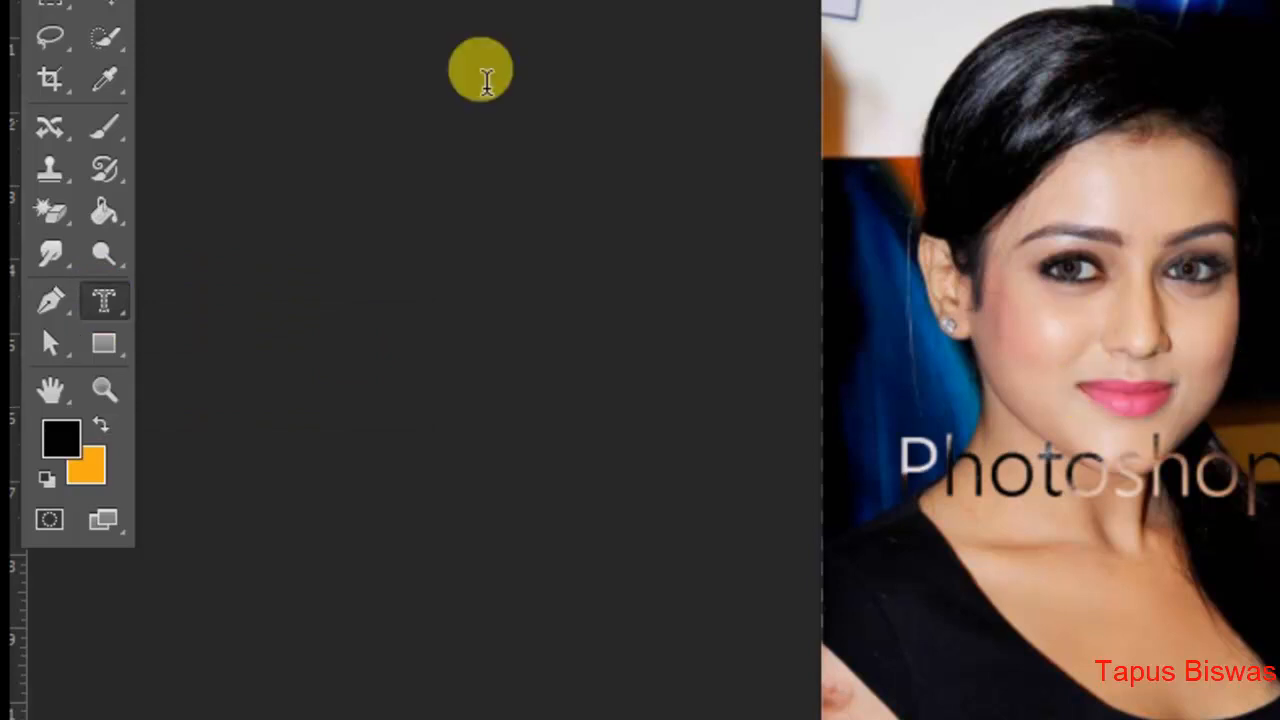
left_click(101, 7)
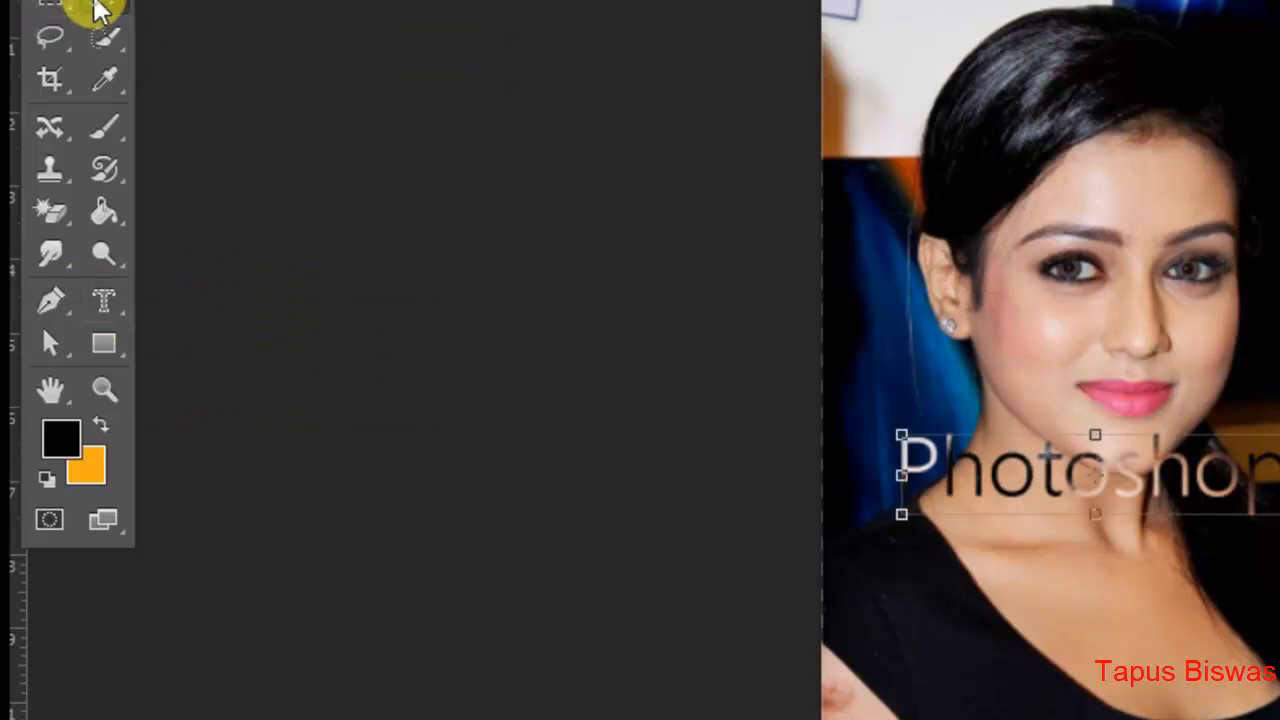
left_click(1037, 478)
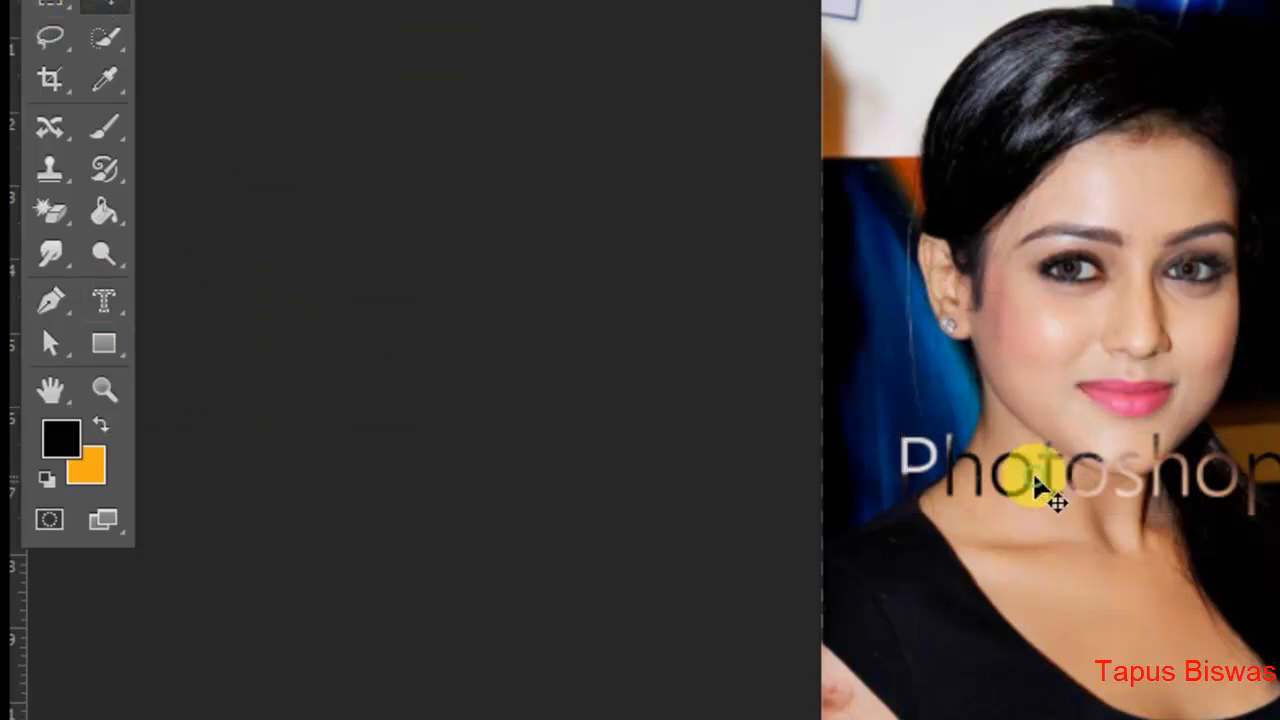
left_click(1054, 498)
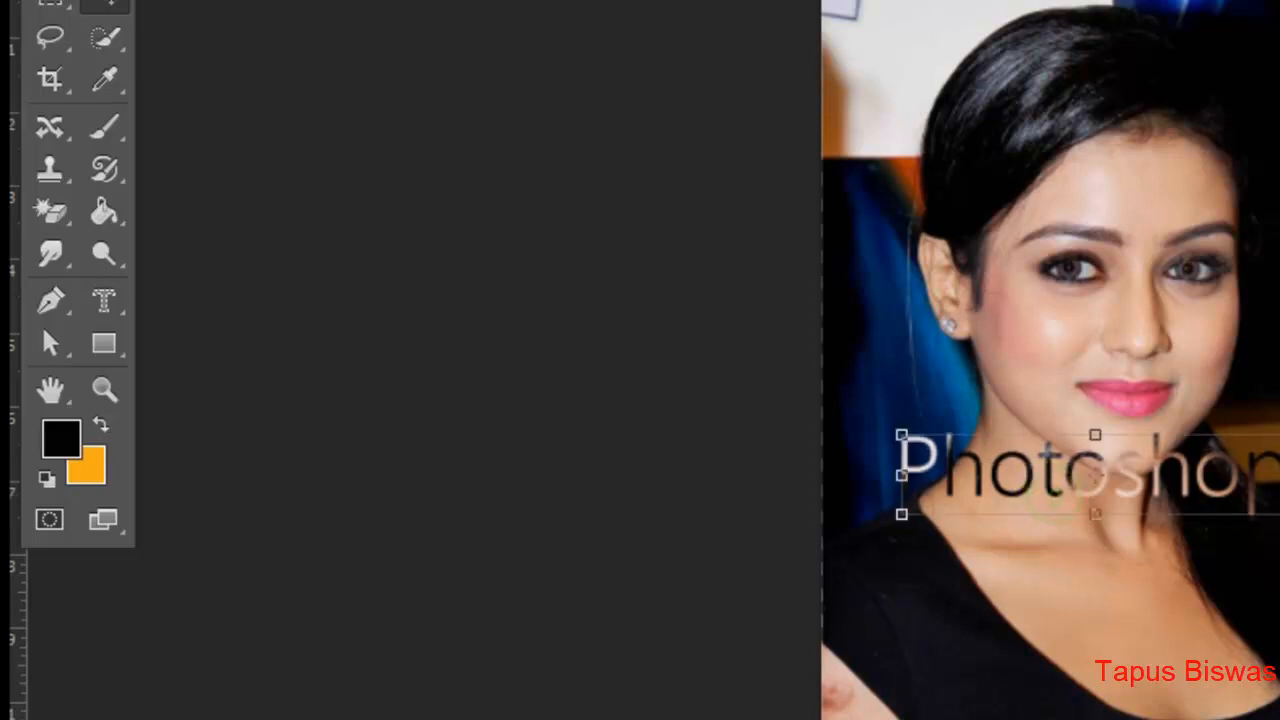
key("Delete")
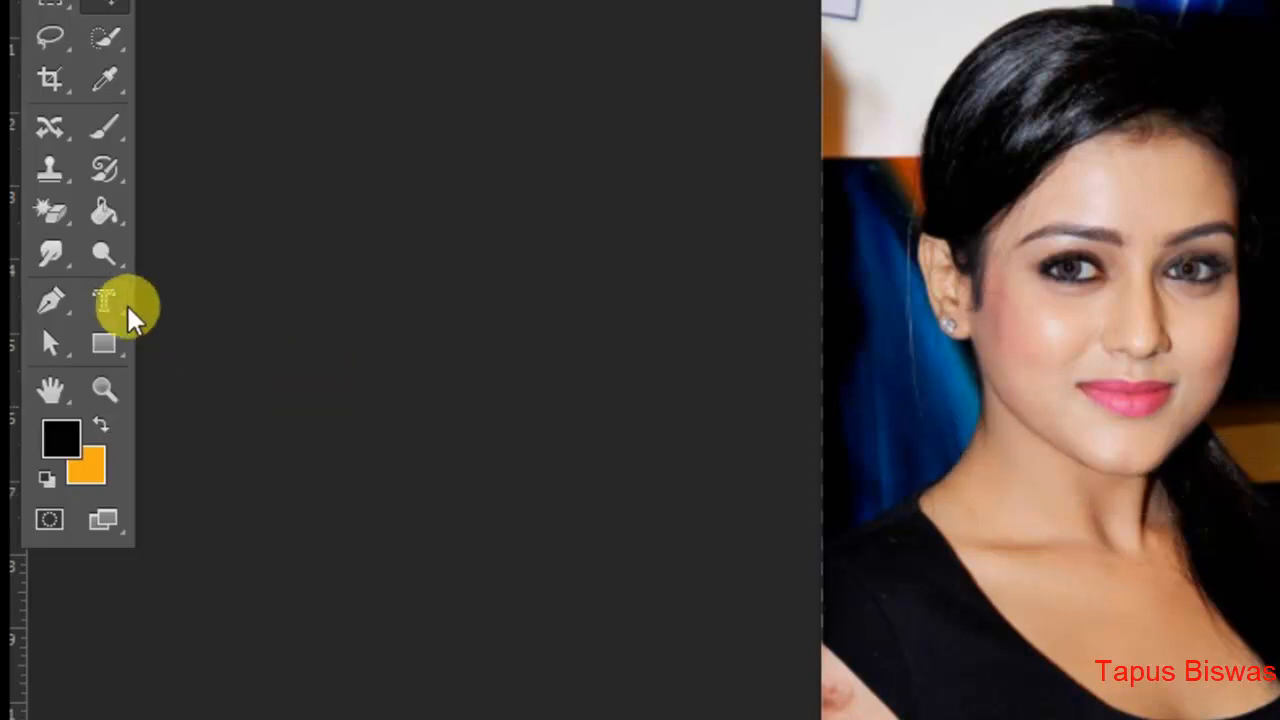
Activate the Horizontal Type Mask Tool and set its font to SutonnyMJ
left_click_drag(115, 313, 251, 366)
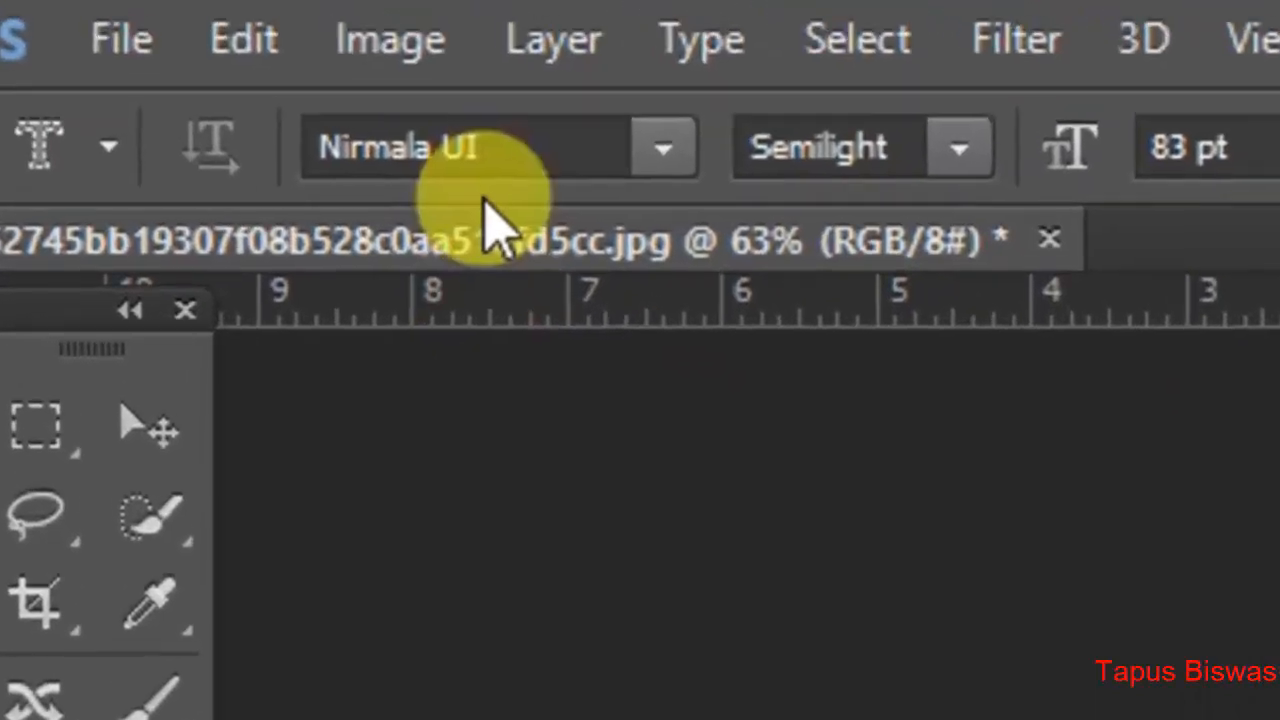
left_click(445, 148)
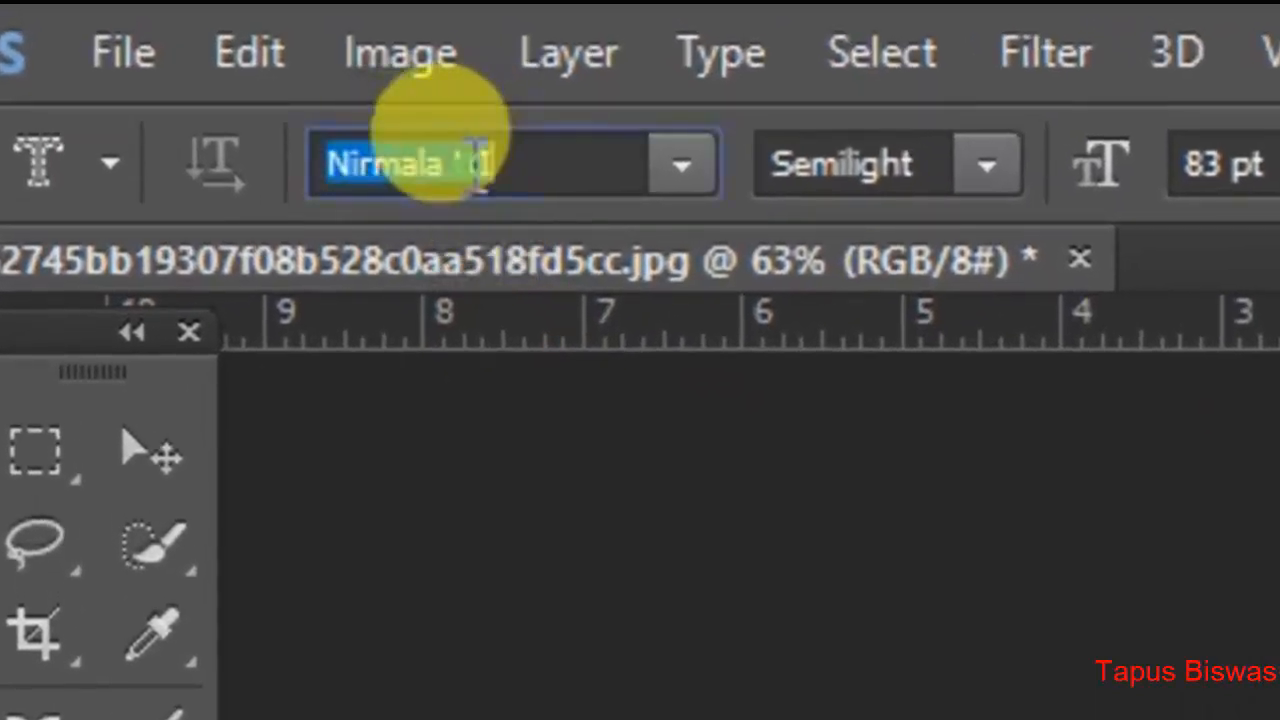
left_click(662, 150)
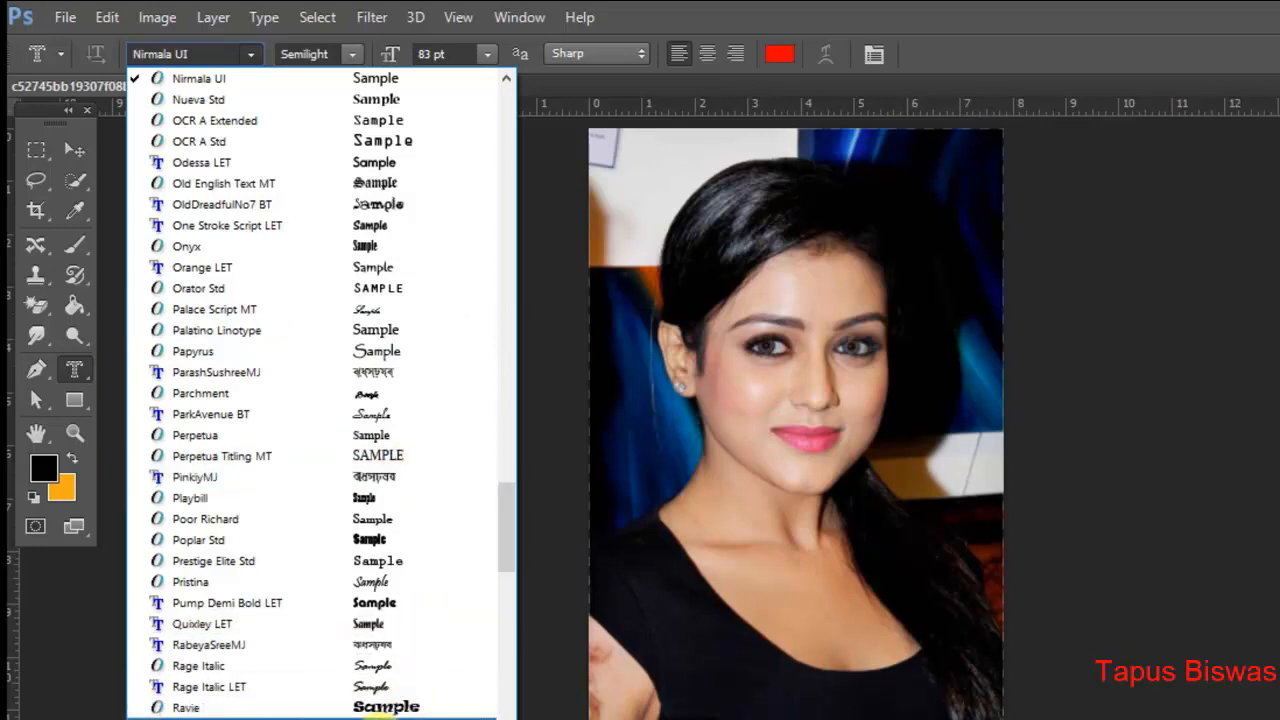
left_click(180, 50)
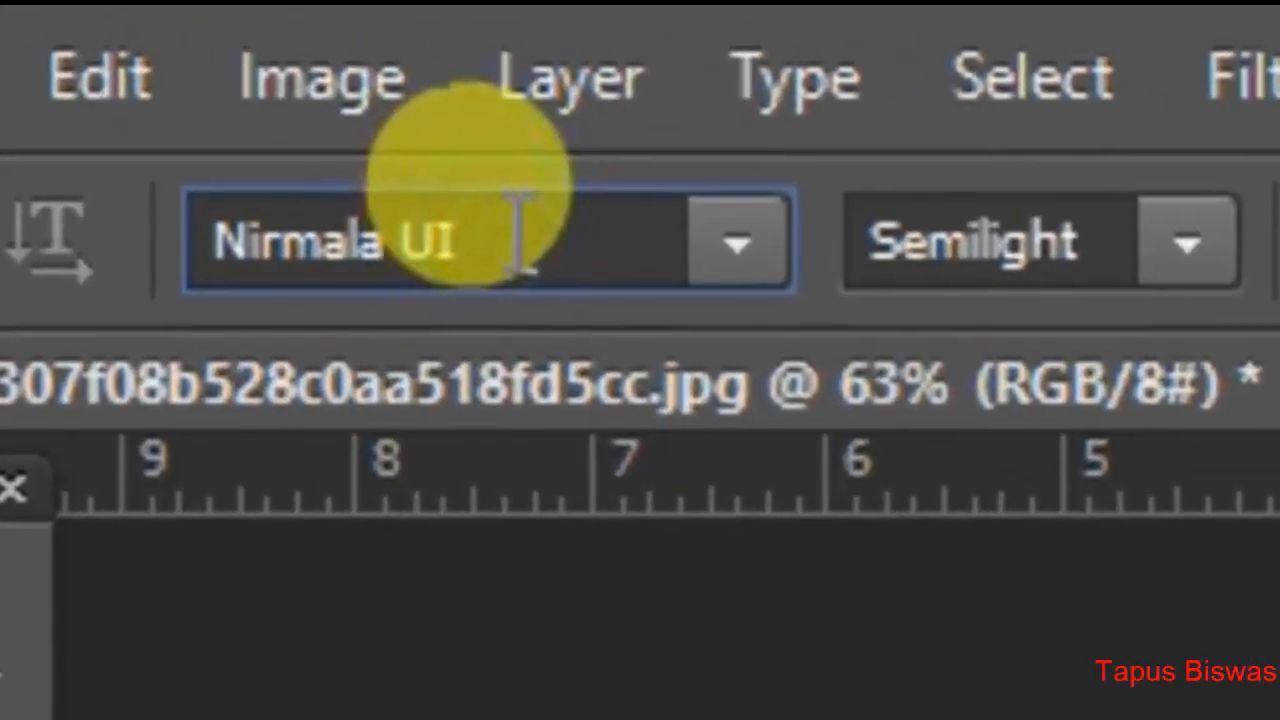
left_click(346, 132)
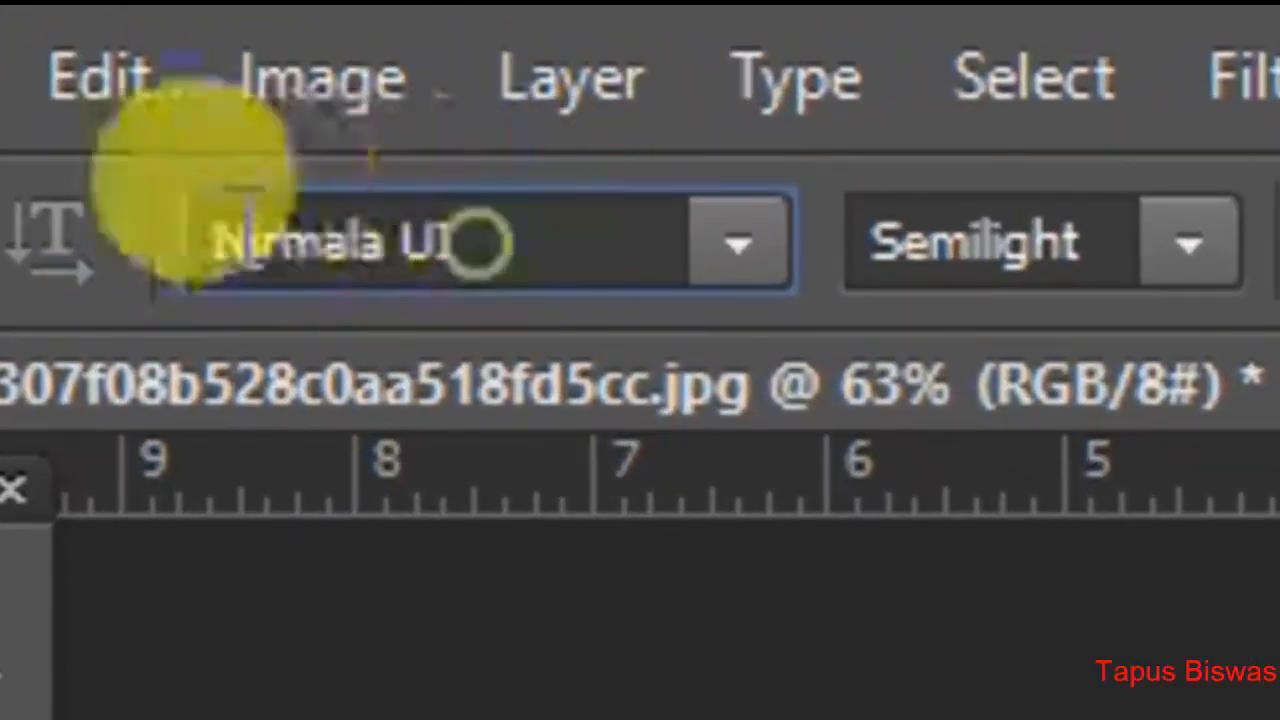
left_click(700, 248)
left_click(722, 262)
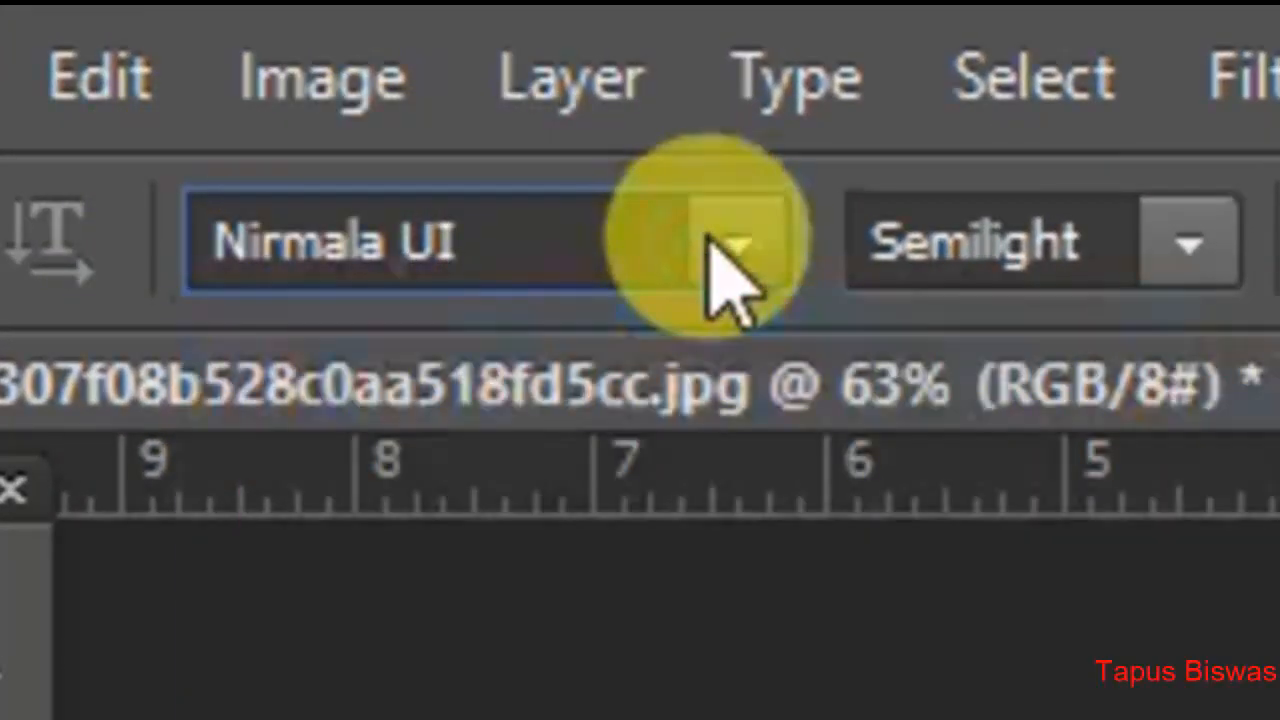
left_click(578, 234)
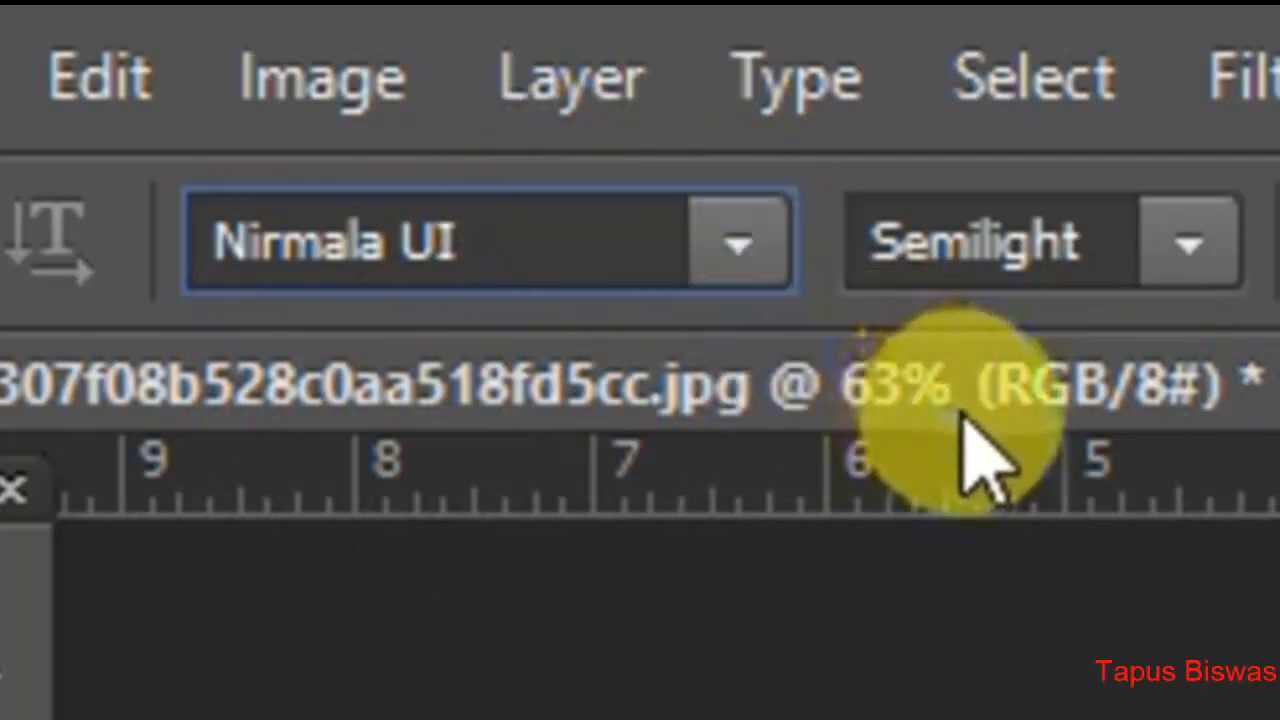
left_click(745, 250)
scroll(730, 508, "down", 6)
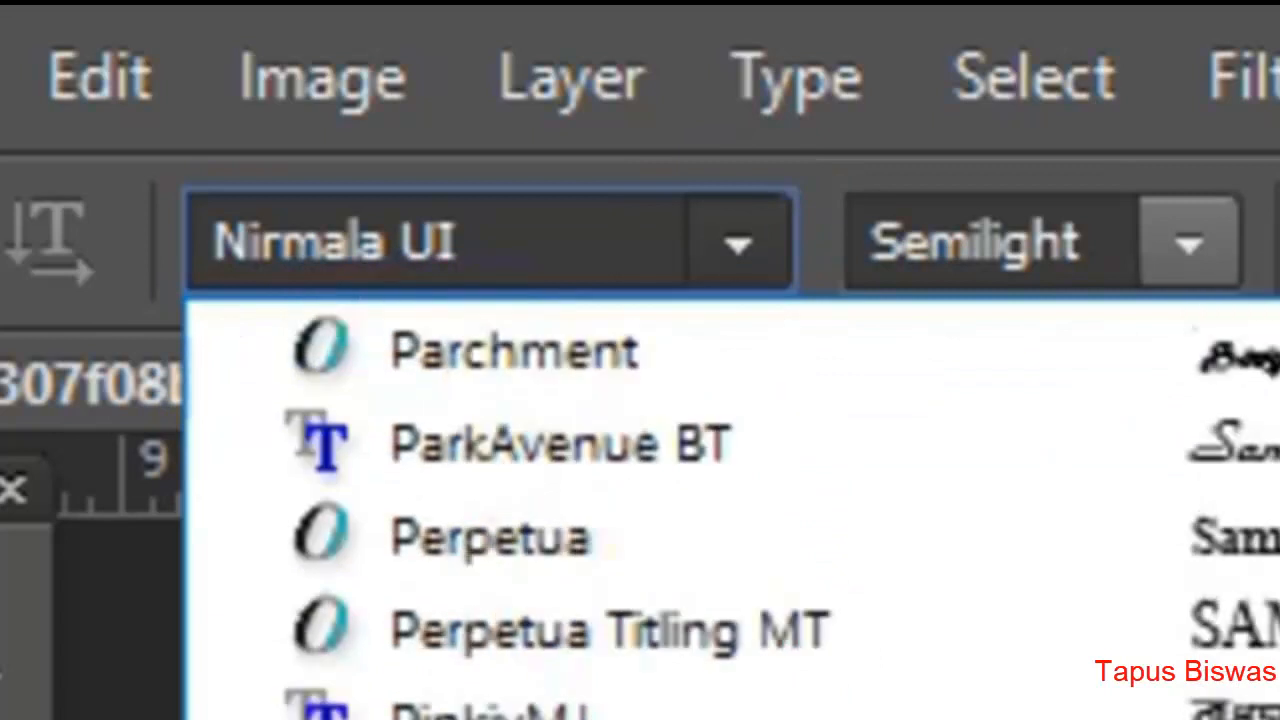
scroll(730, 508, "down", 15)
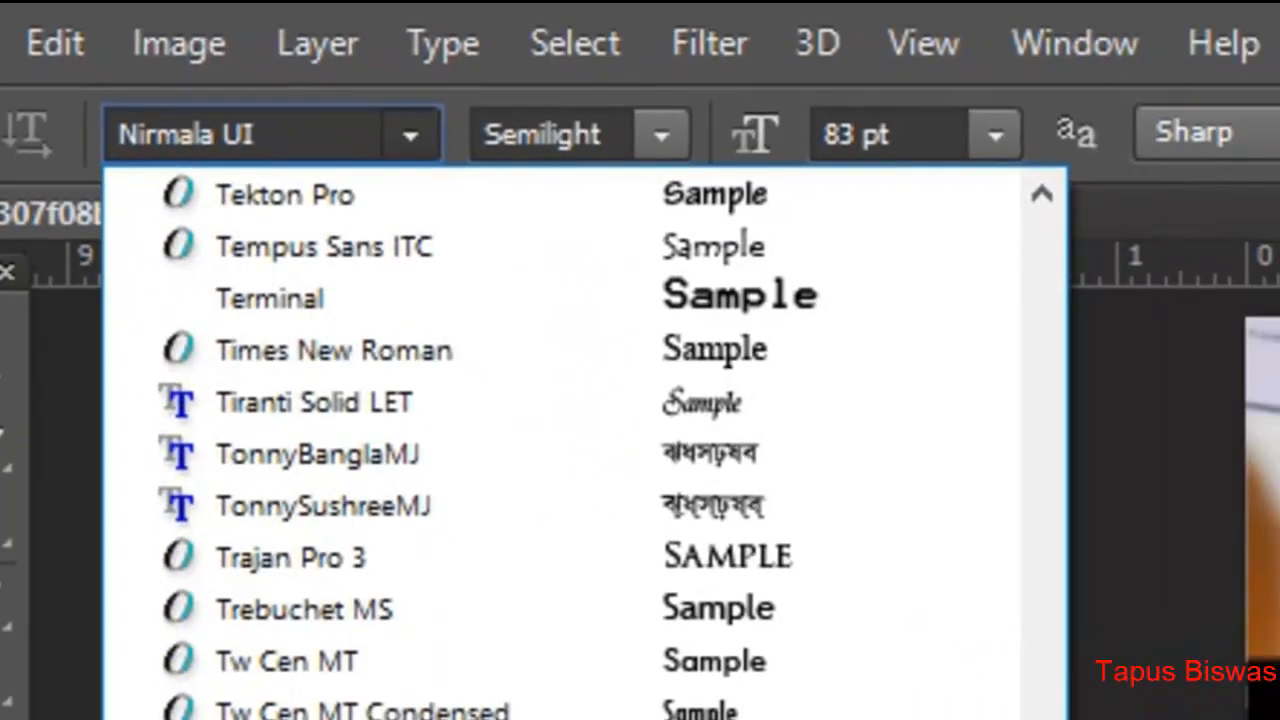
scroll(585, 445, "up", 5)
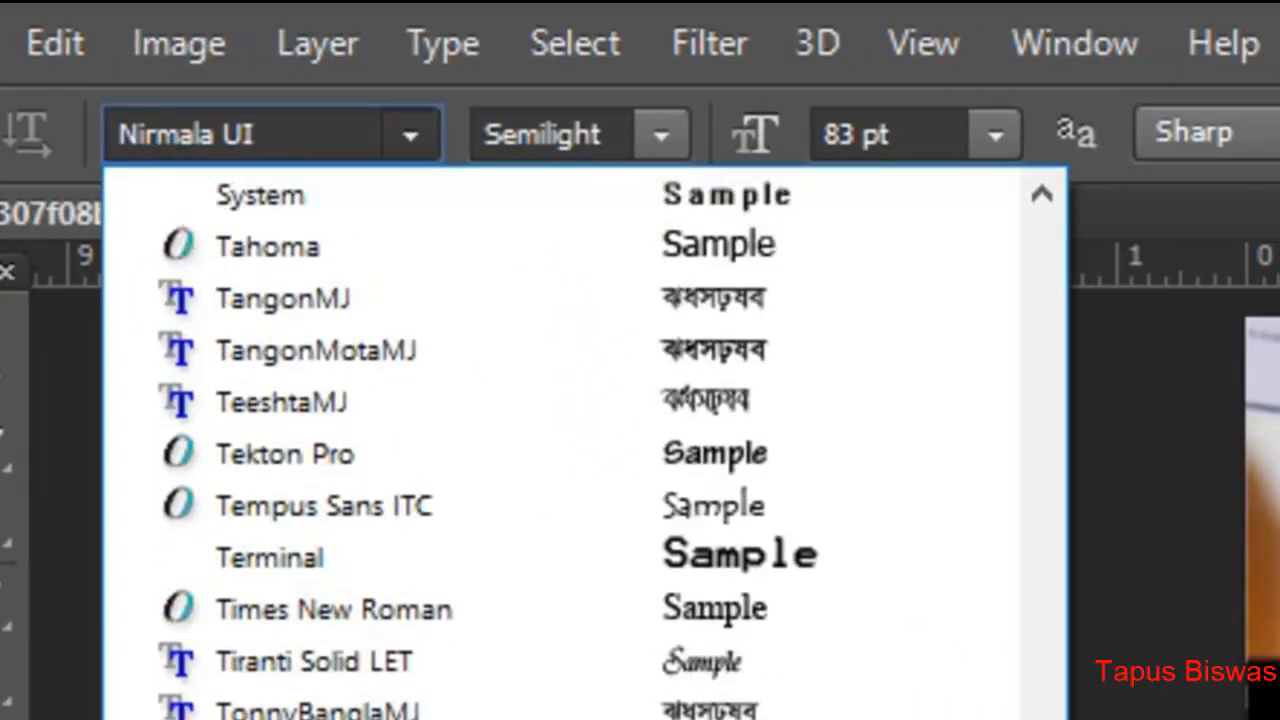
scroll(585, 445, "up", 6)
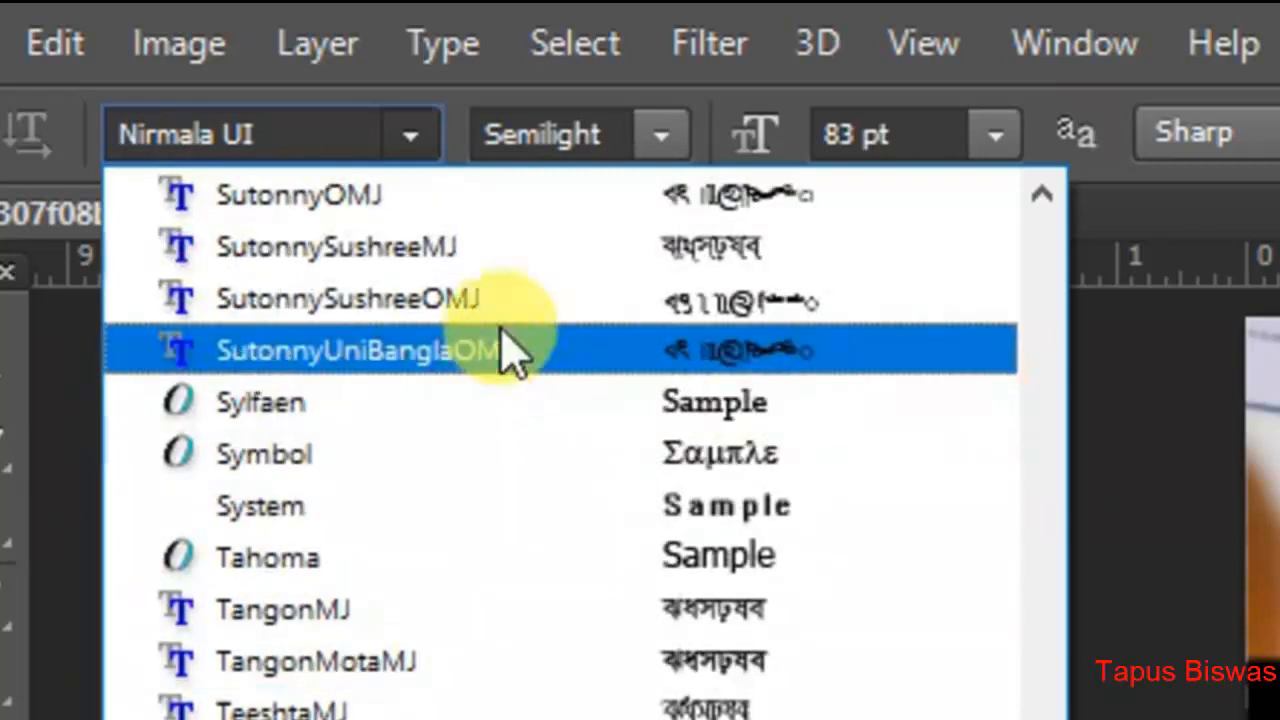
scroll(508, 314, "up", 3)
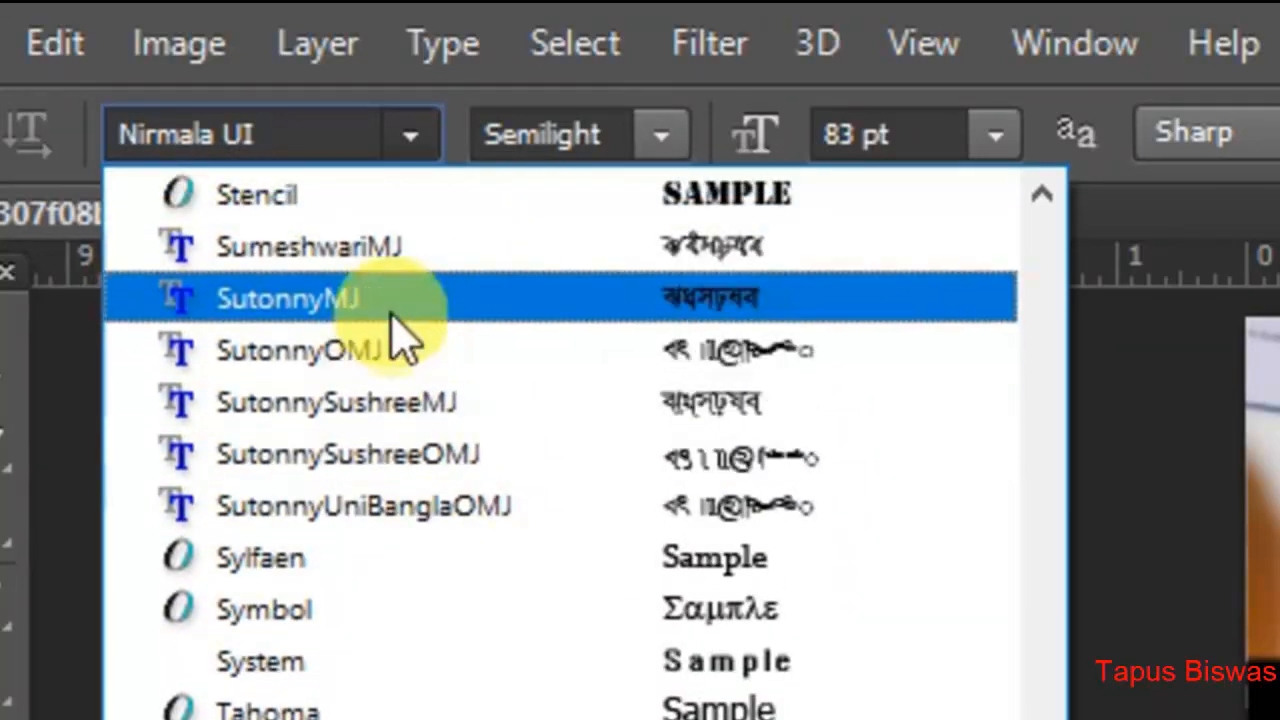
left_click(392, 310)
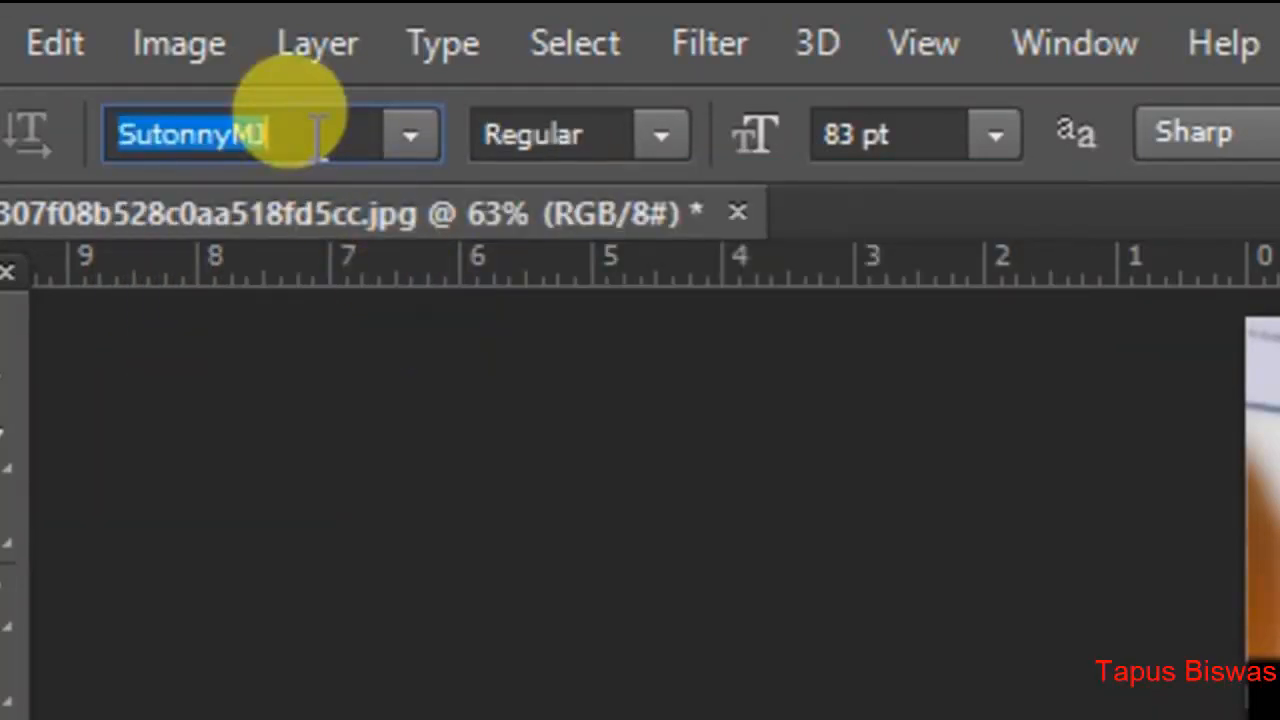
Set the mask text's font style to Bold and place the insertion point on the dark background beside the woman's neck
left_click(660, 135)
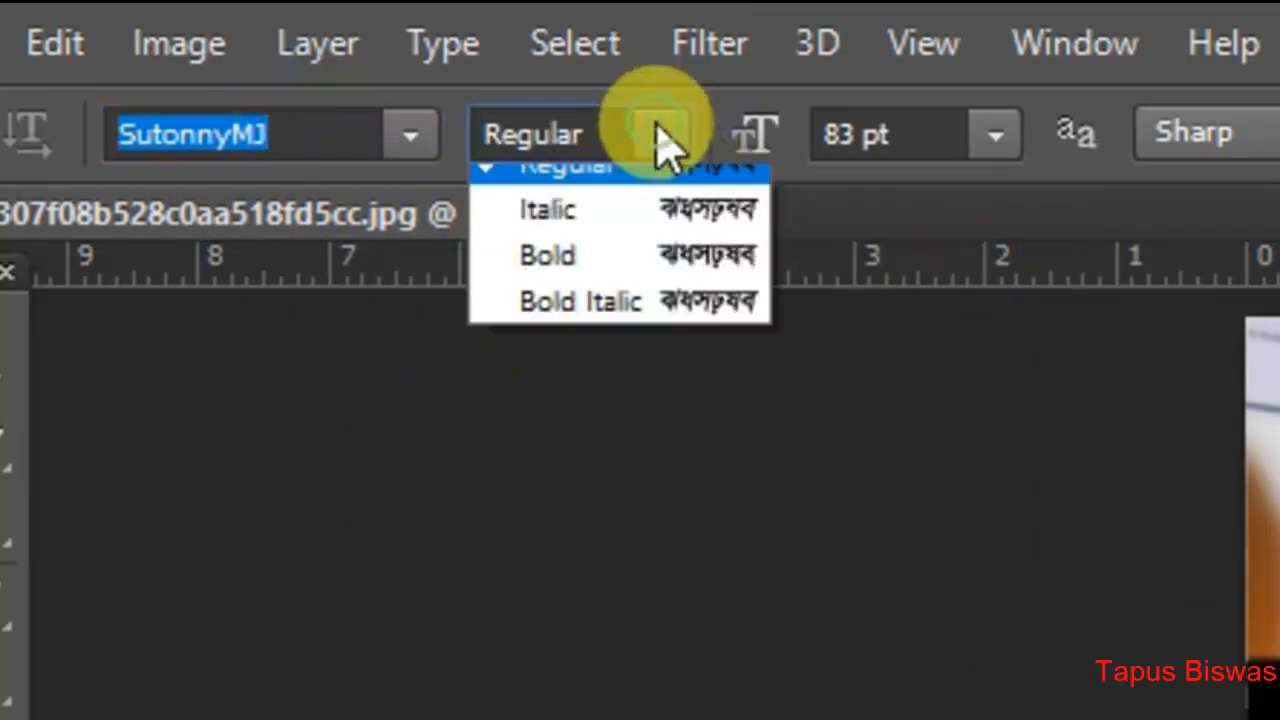
left_click(592, 262)
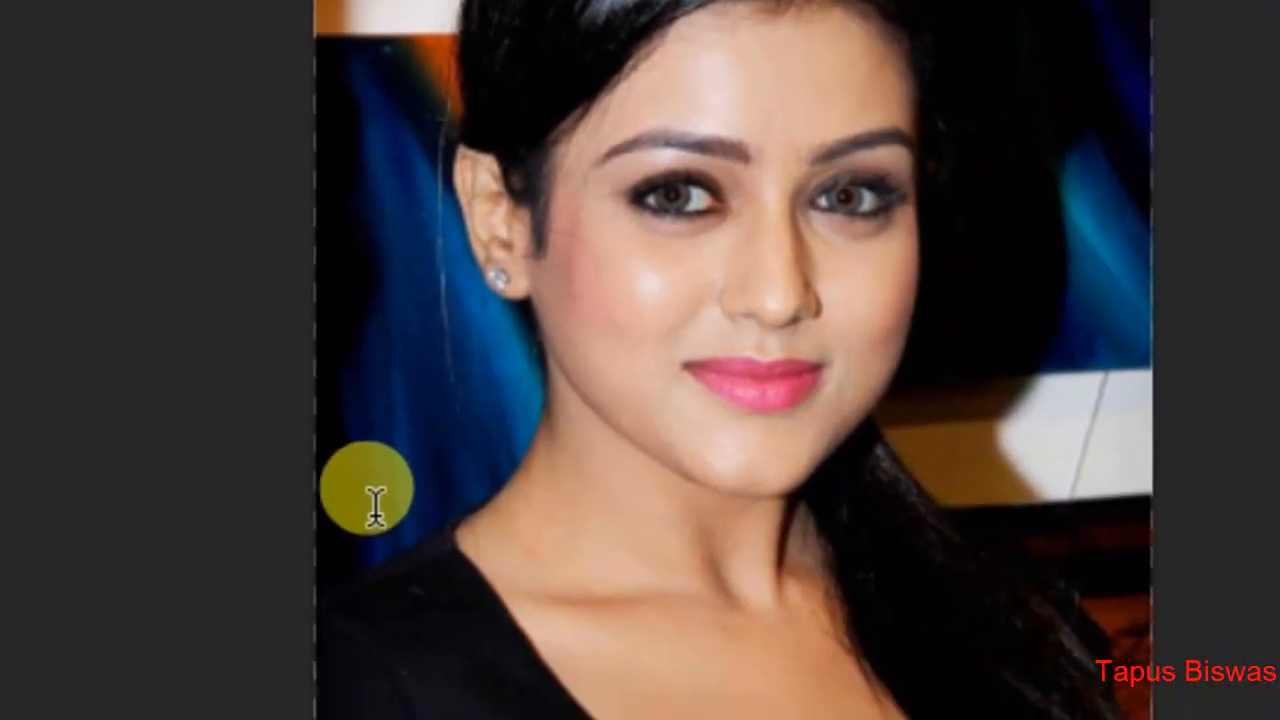
left_click(374, 514)
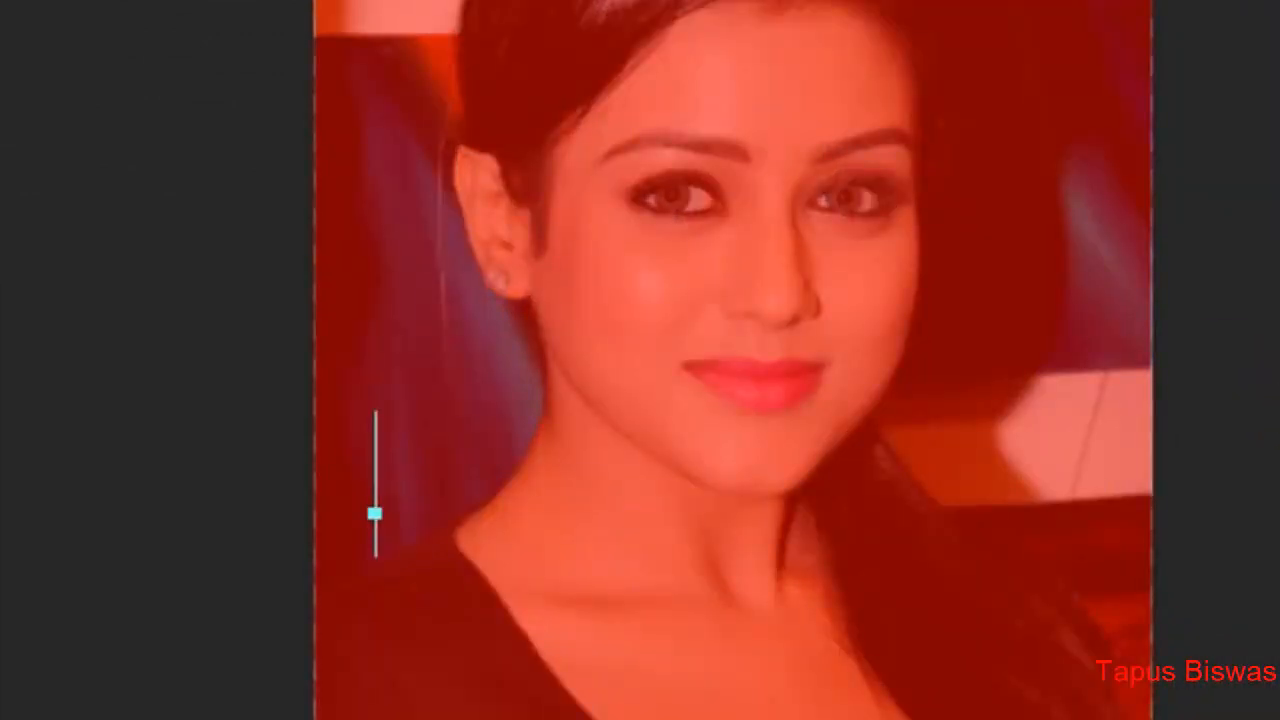
type("জপ")
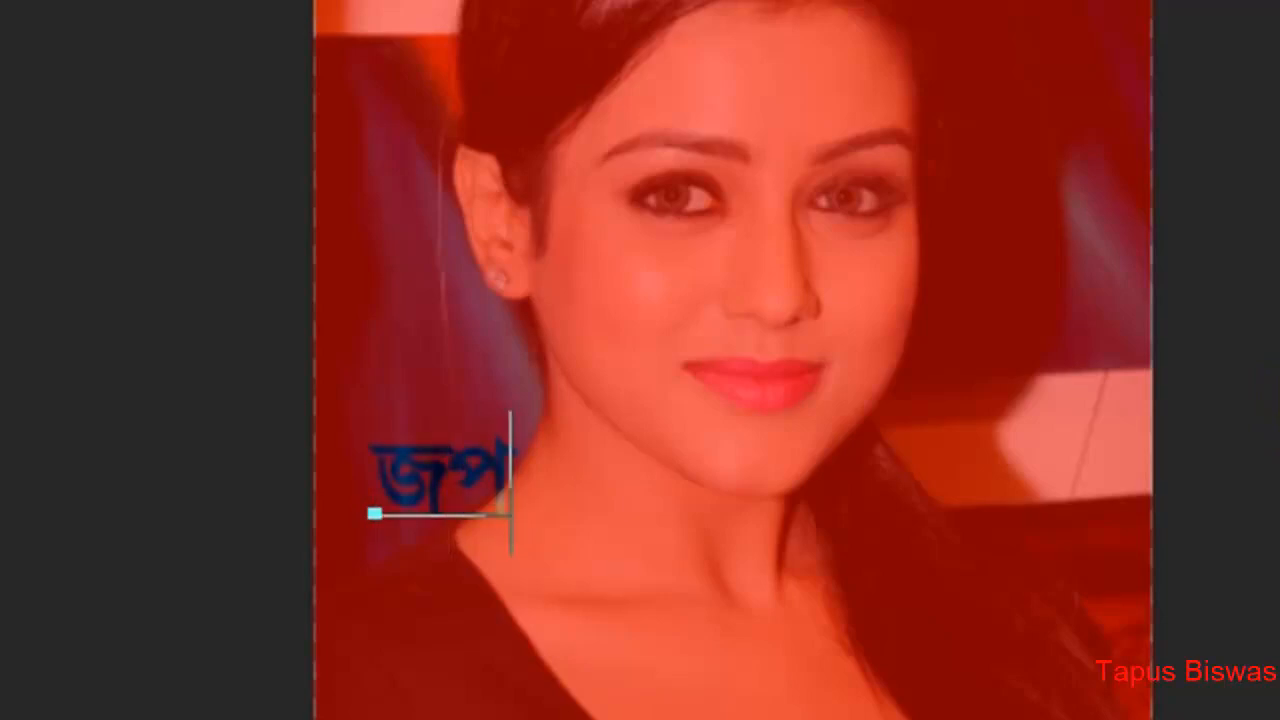
key("BackSpace")
key("BackSpace")
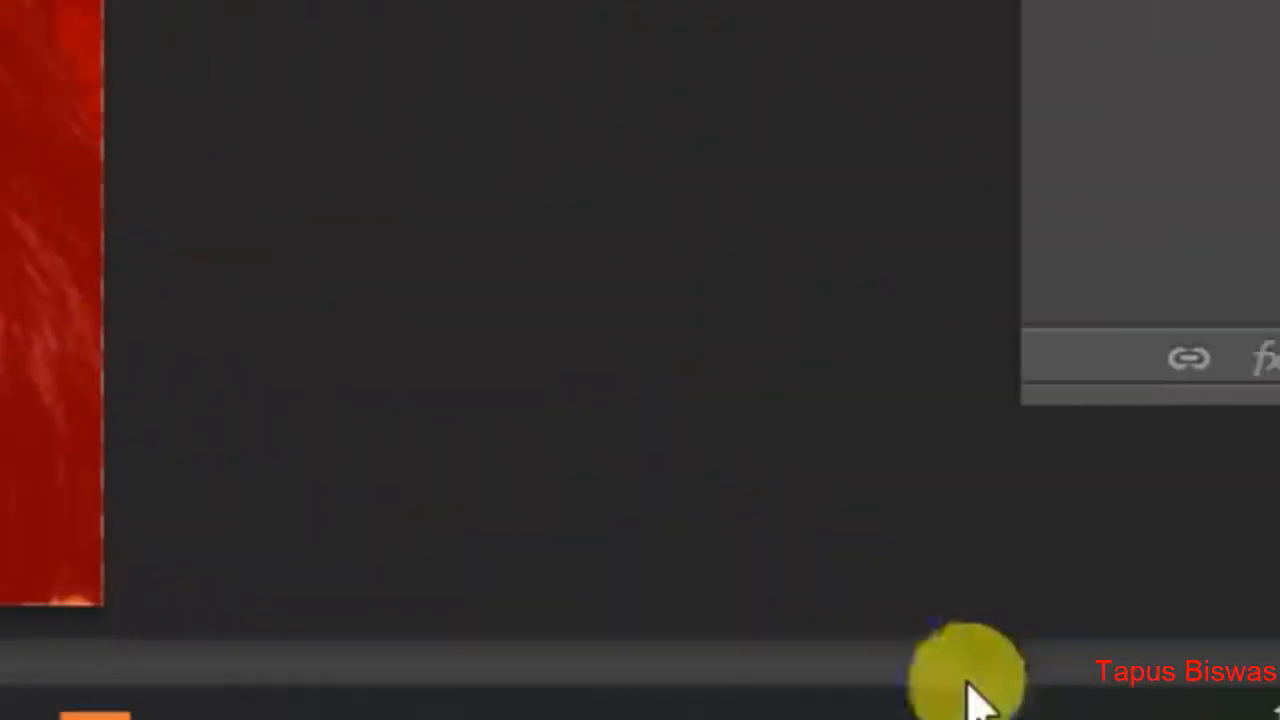
Show the Bijoy keyboard utility as a top bar and move it to the empty area beyond the application's menu names
left_click(788, 672)
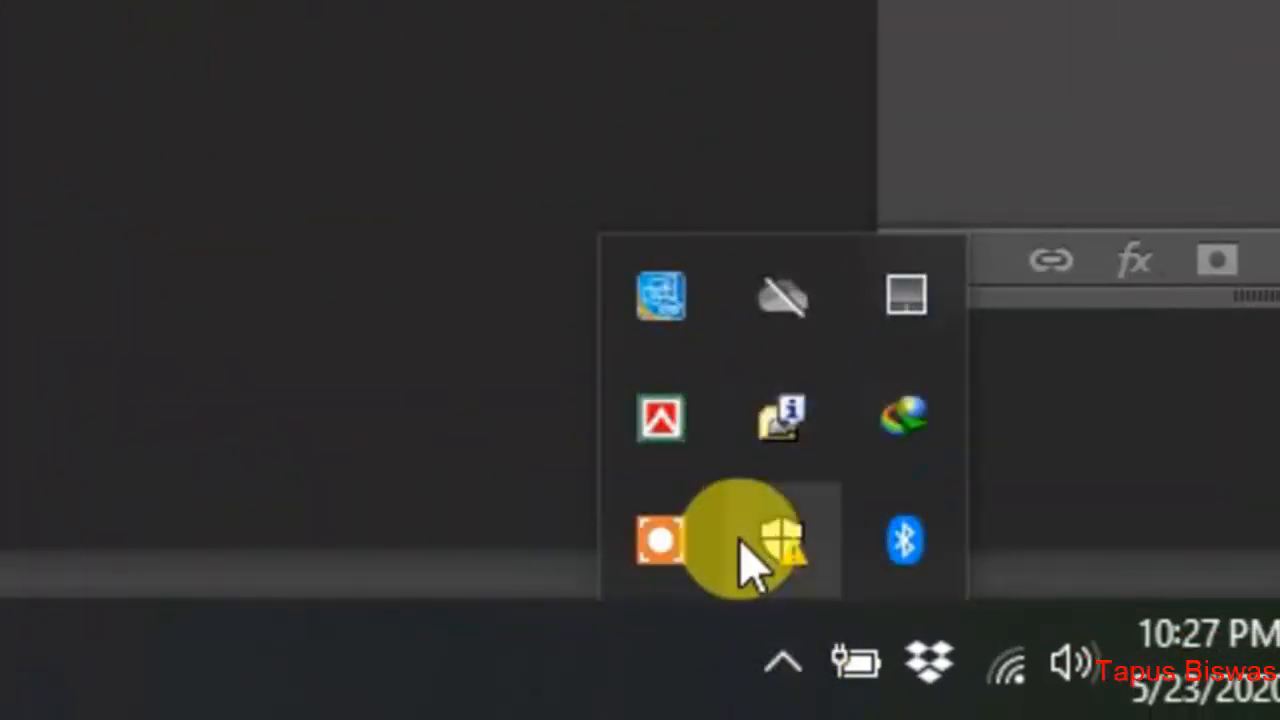
right_click(668, 418)
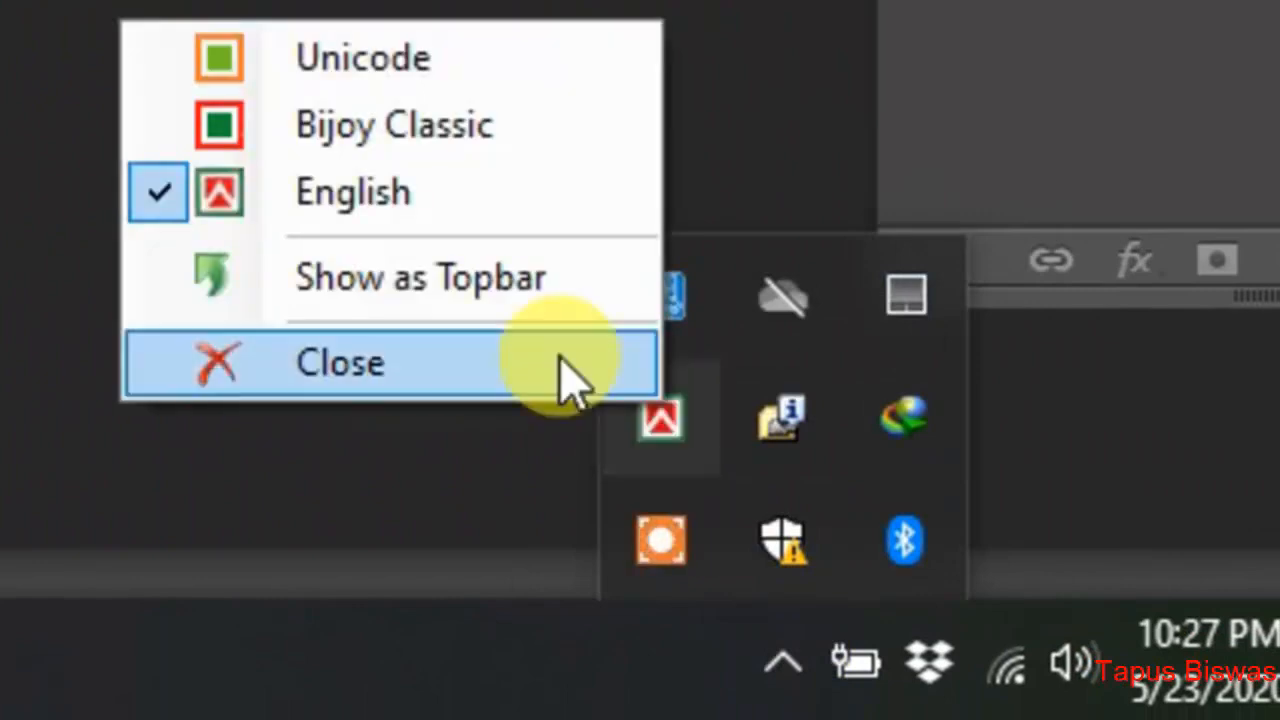
left_click(397, 280)
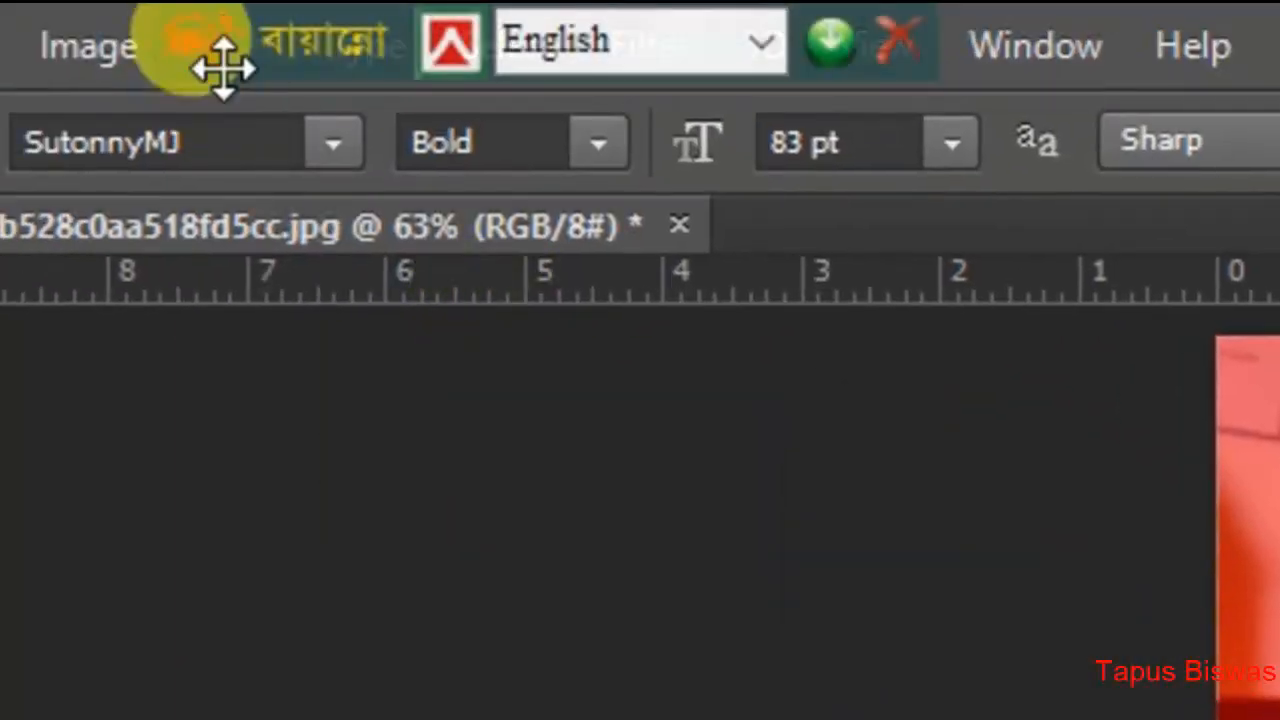
left_click_drag(224, 68, 1268, 63)
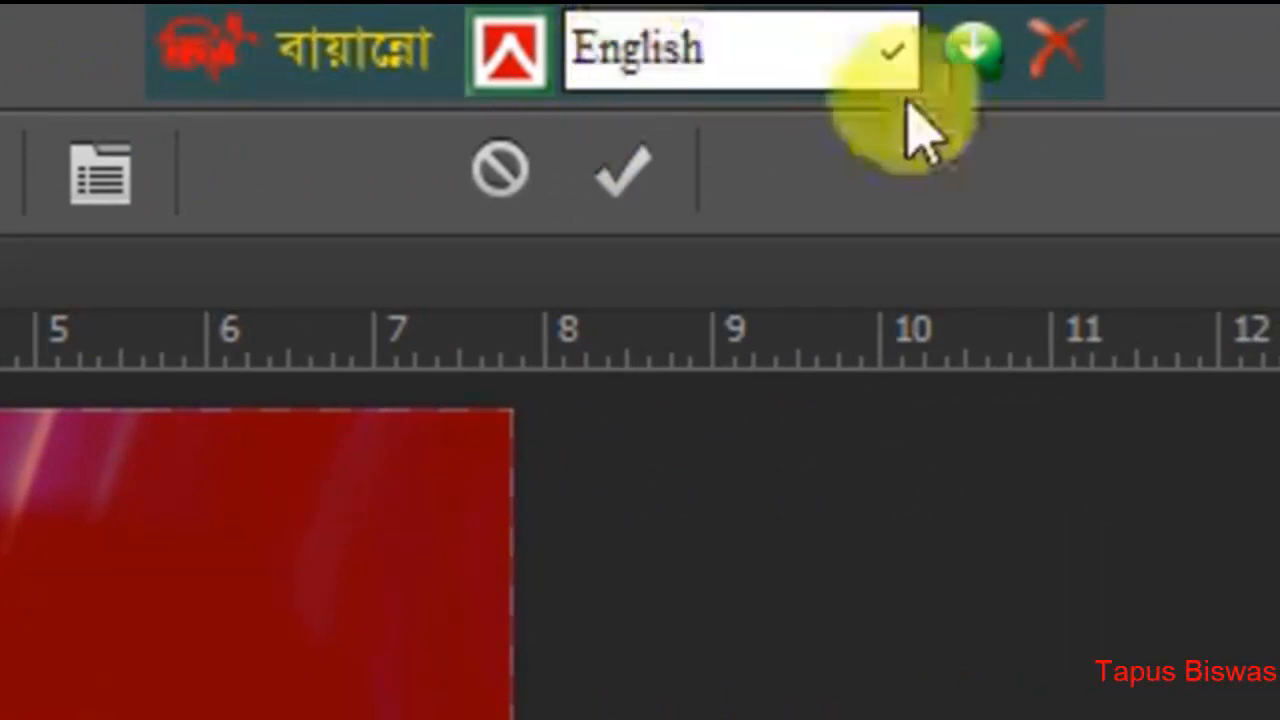
Switch the Bijoy keyboard's input mode to Bijoy Classic for Bengali typing
left_click(886, 60)
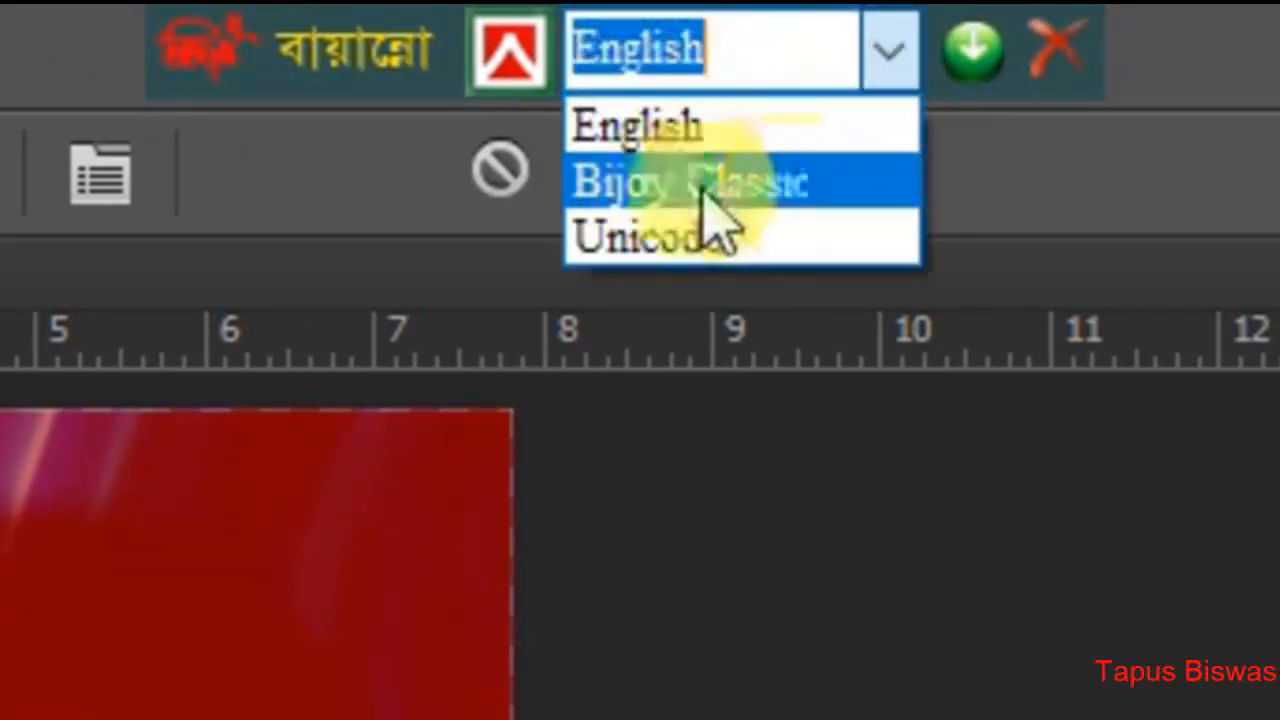
left_click(769, 192)
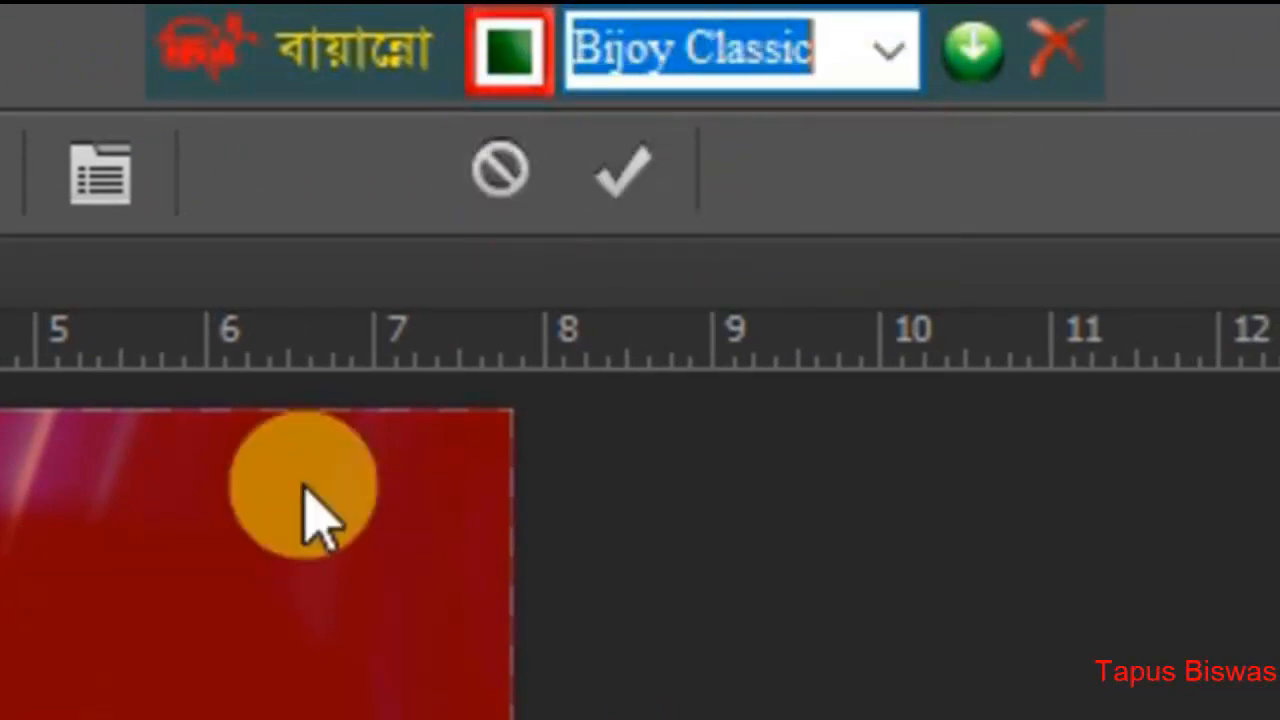
left_click(890, 50)
left_click(720, 128)
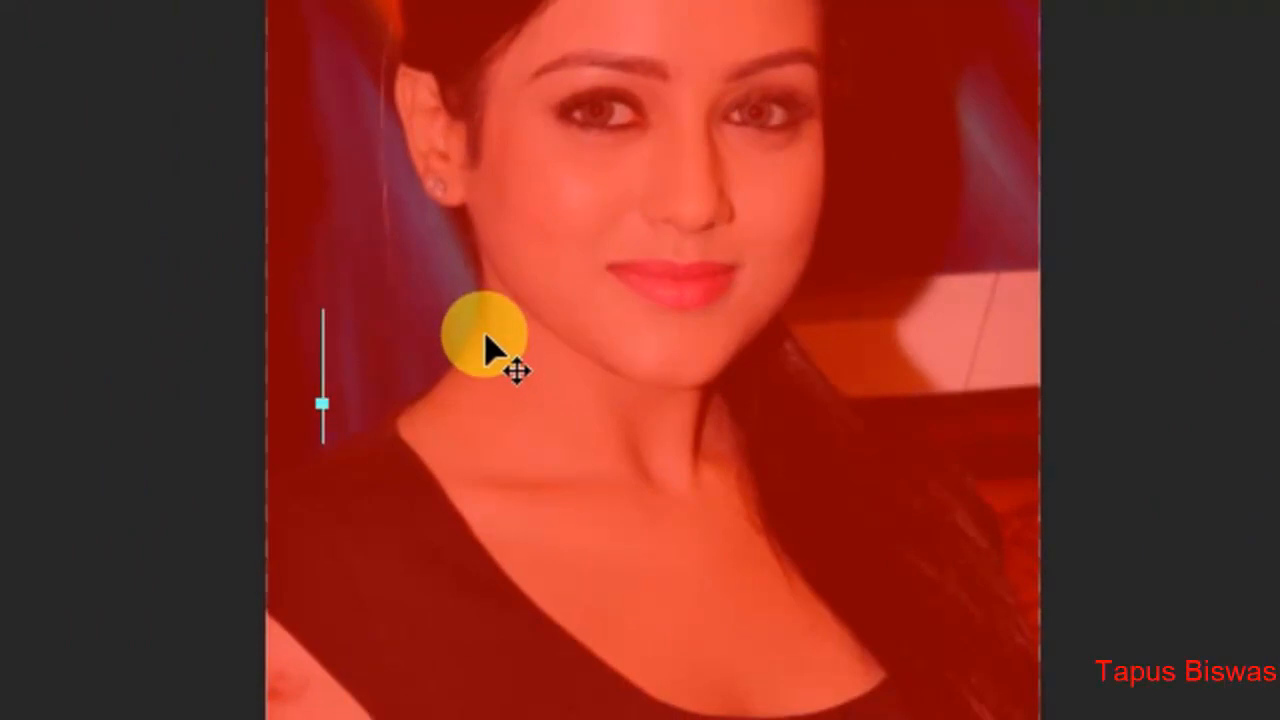
key("ctrl")
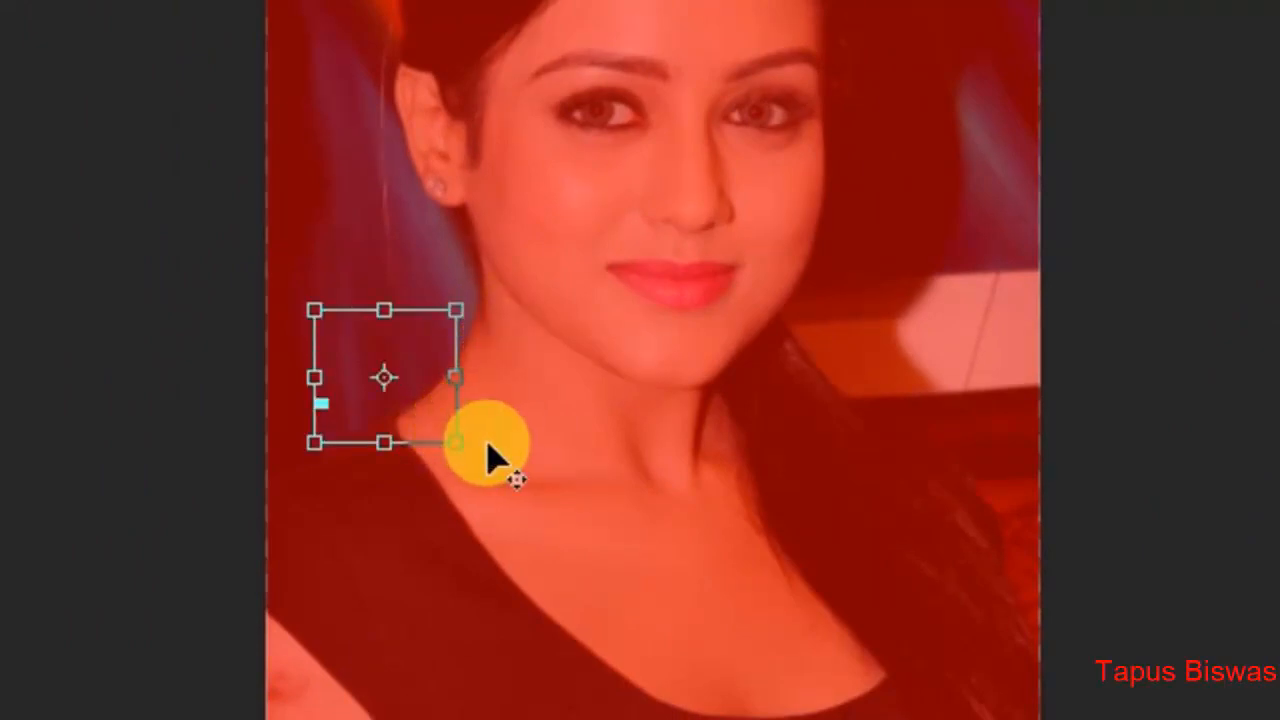
key("ctrl+alt+b")
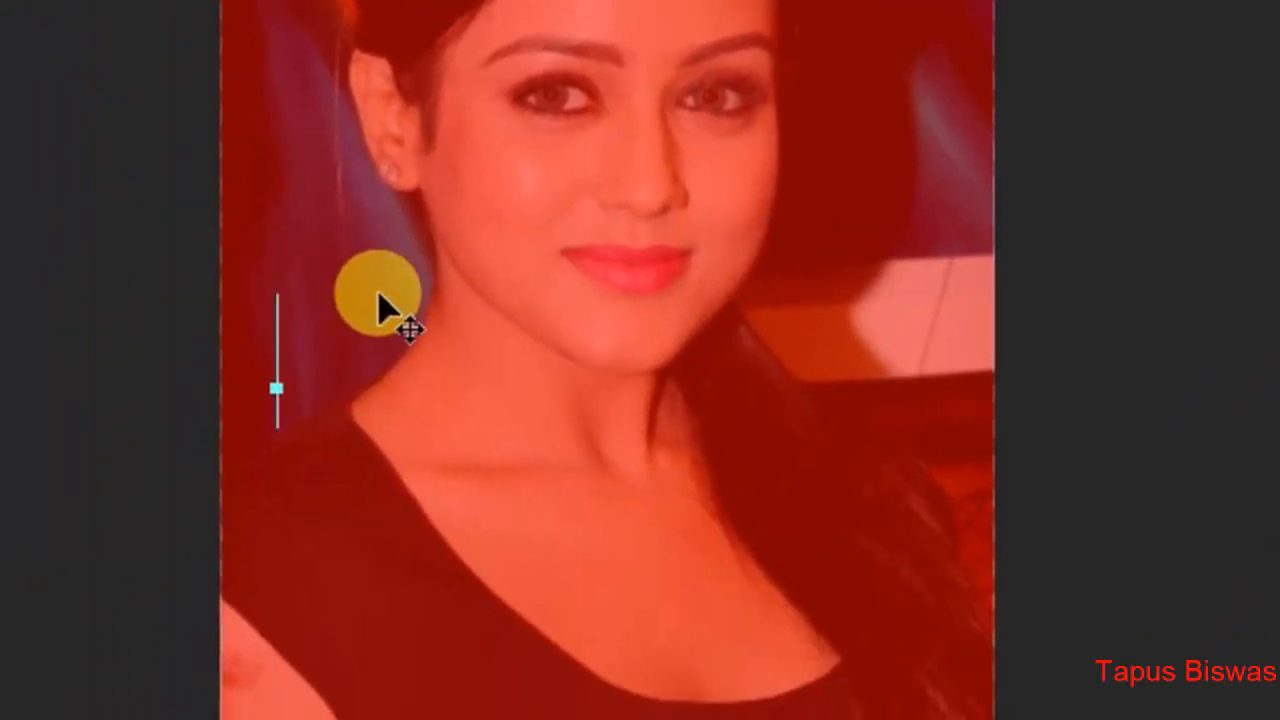
Enter the mask text "ফটোশপ সিসি ২০২০" across the woman's chin and neck and commit it as a selection
type("ফ")
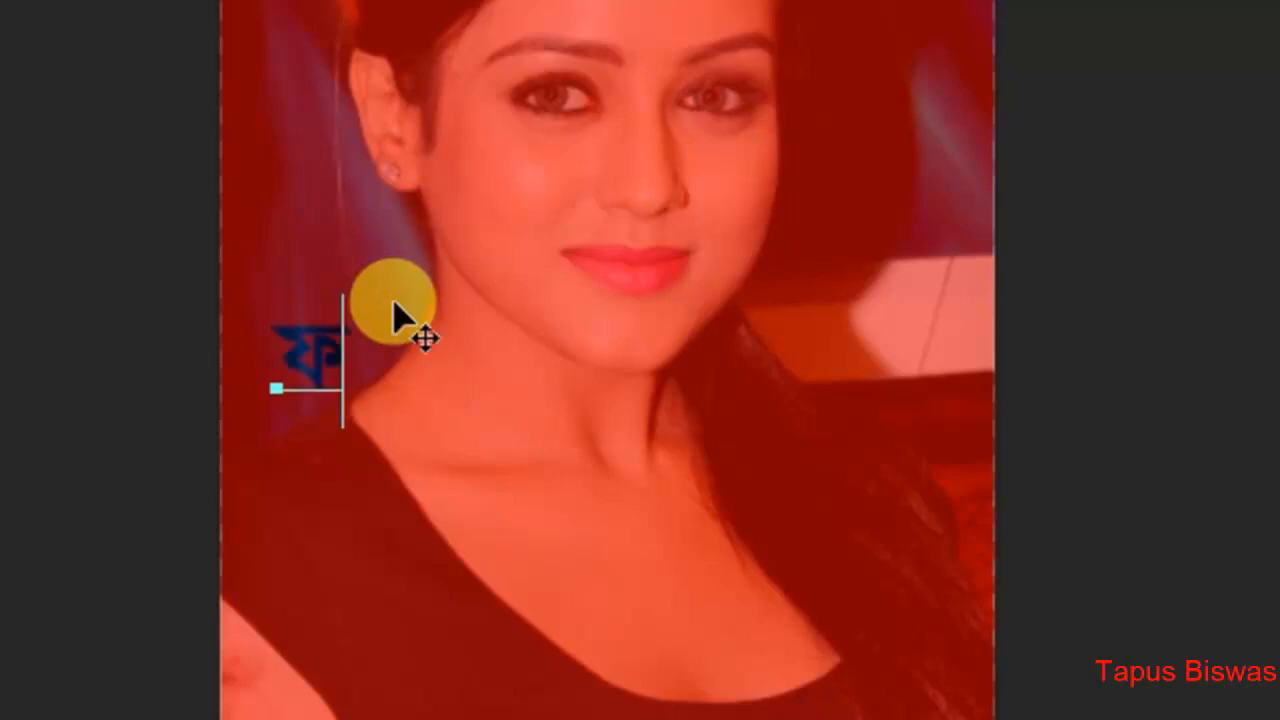
type("েট")
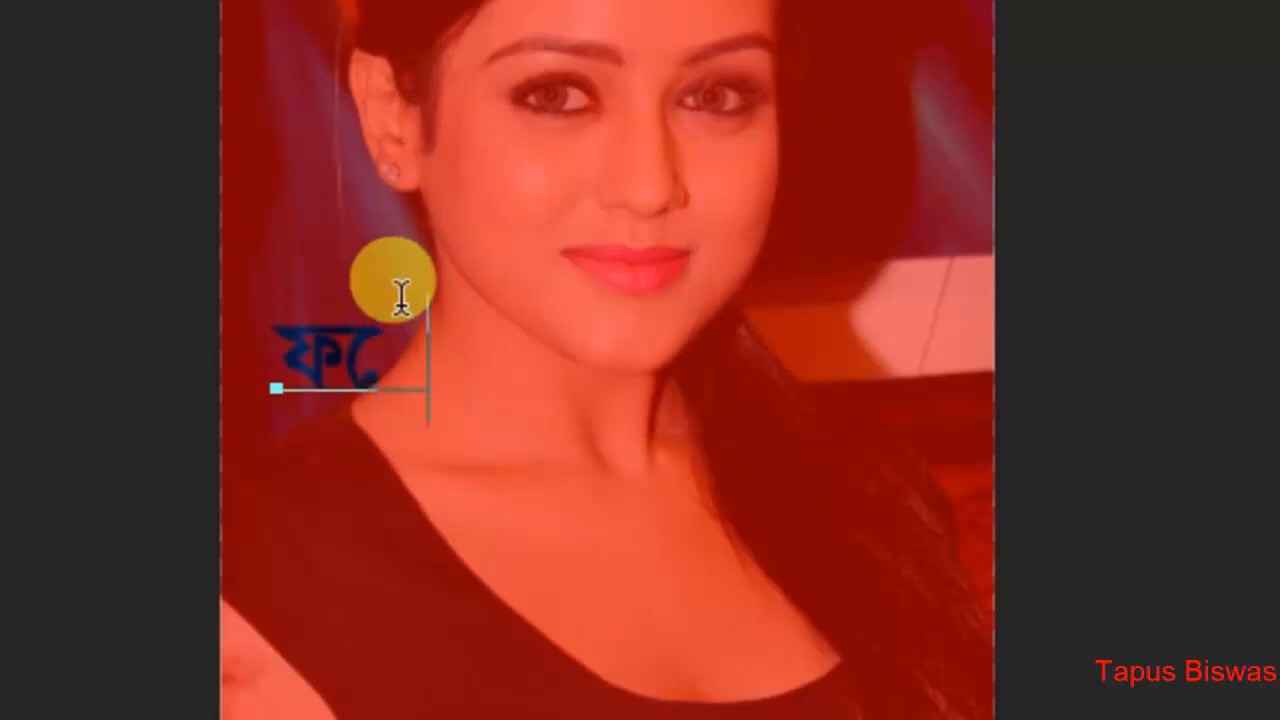
type("শপ")
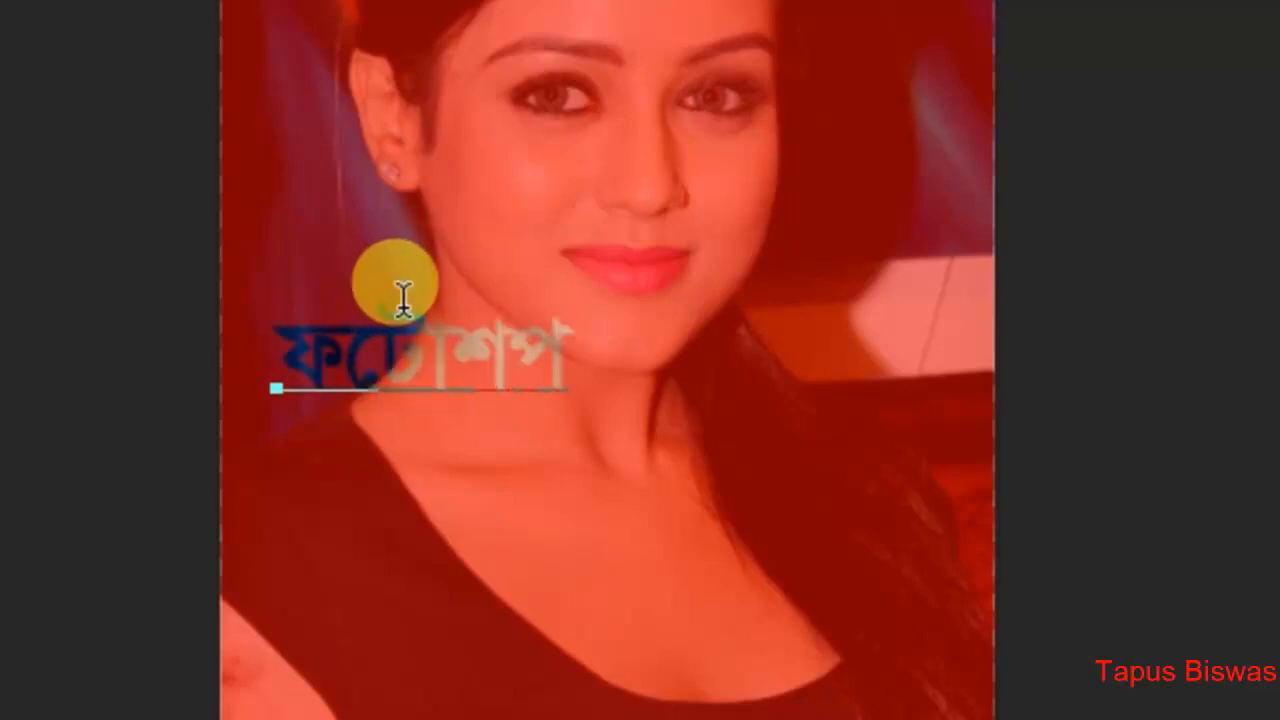
type(" সিসি")
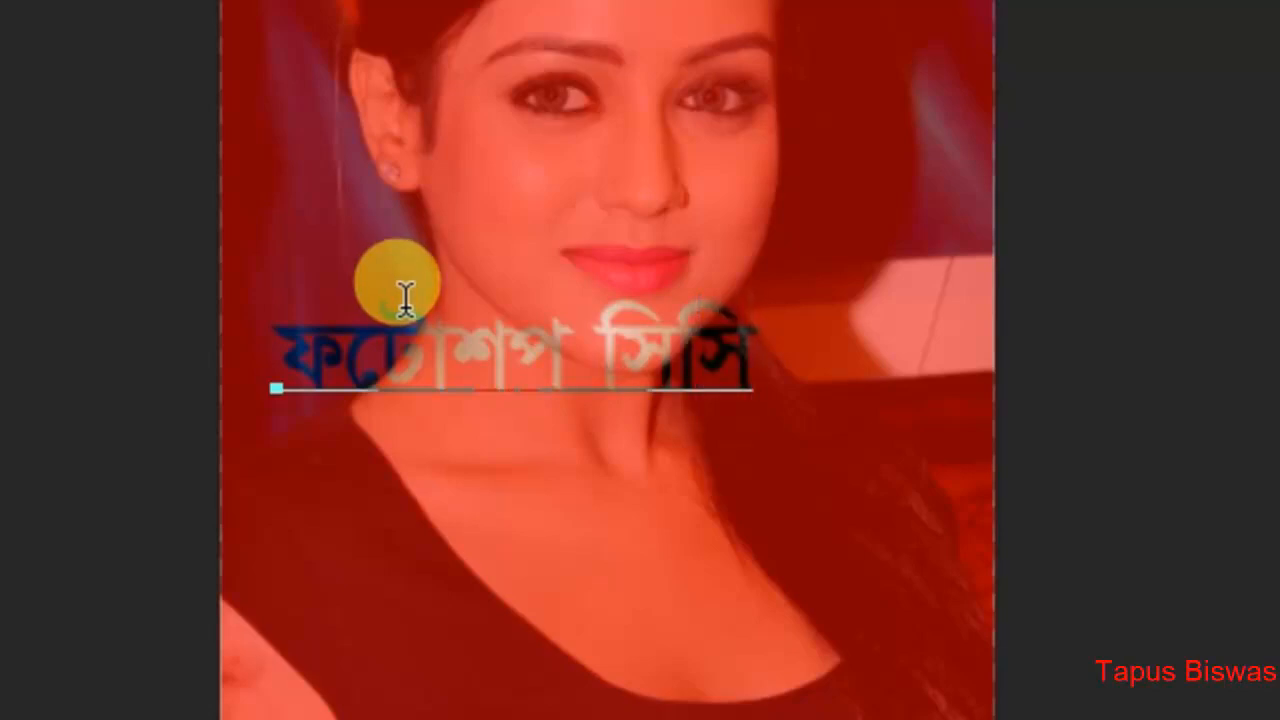
type(" বাং")
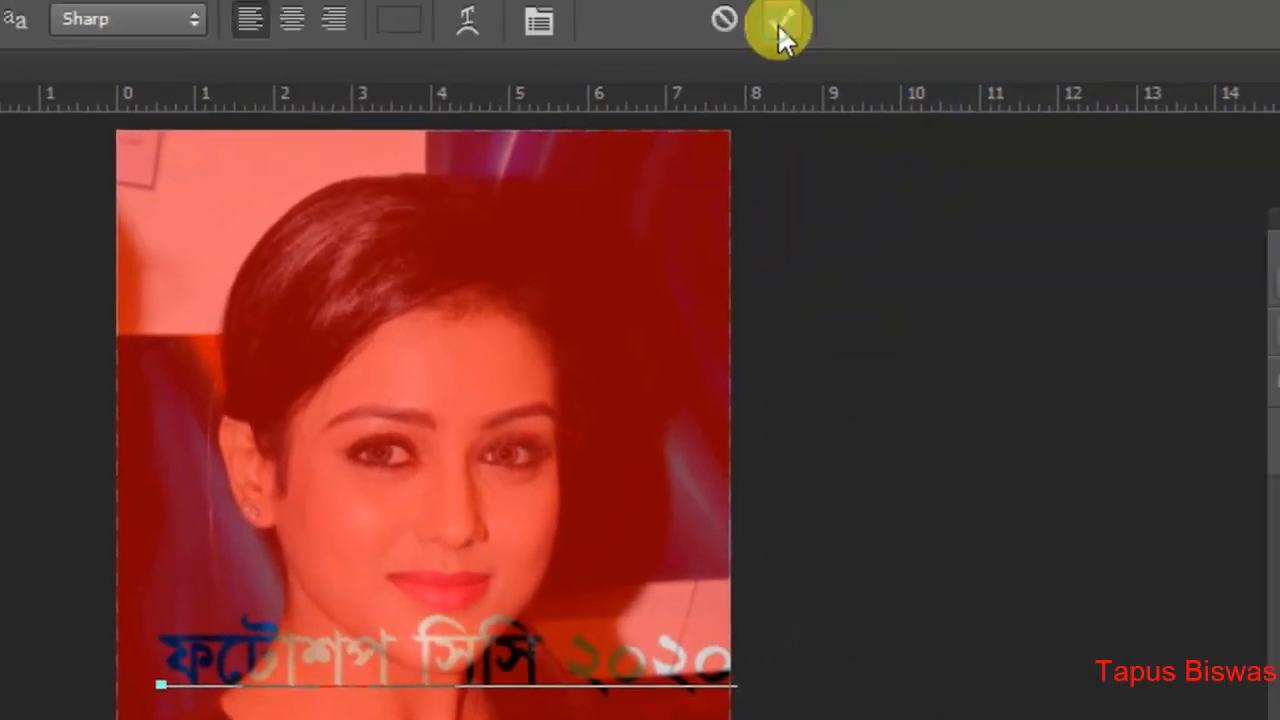
left_click(777, 26)
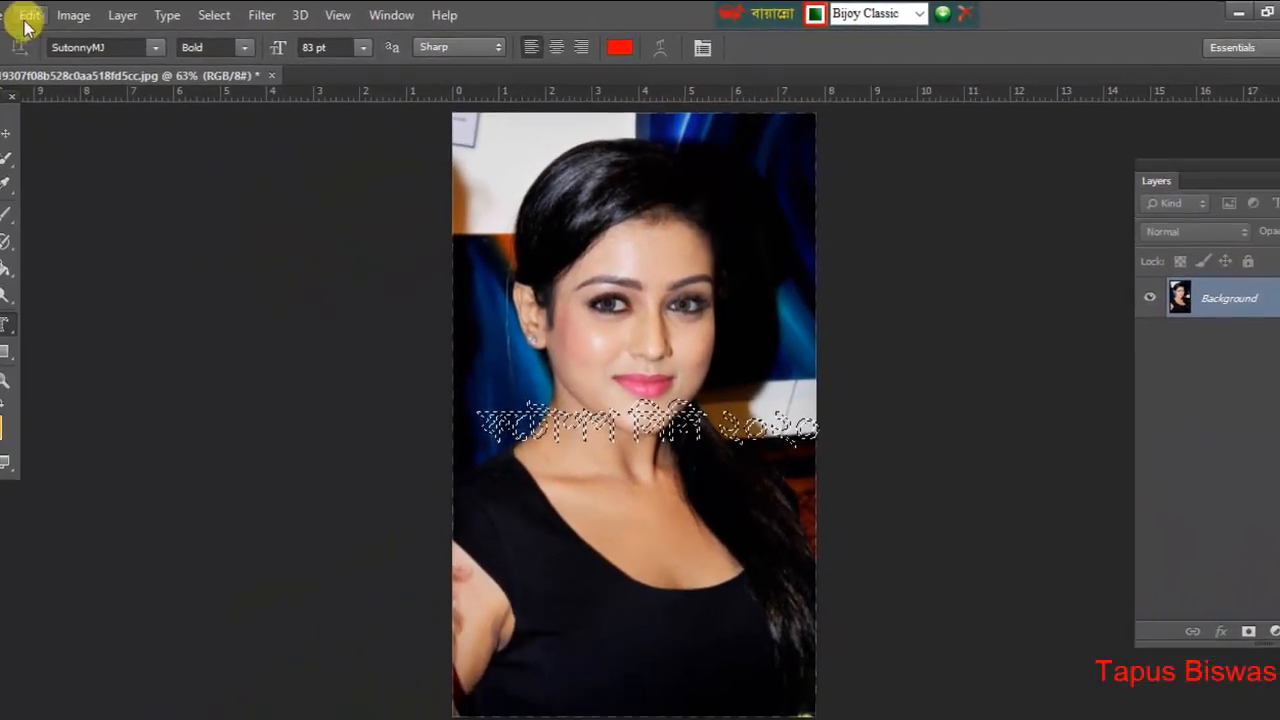
Copy the photo pixels inside the Bengali text selection and paste them as a new layer
left_click(41, 17)
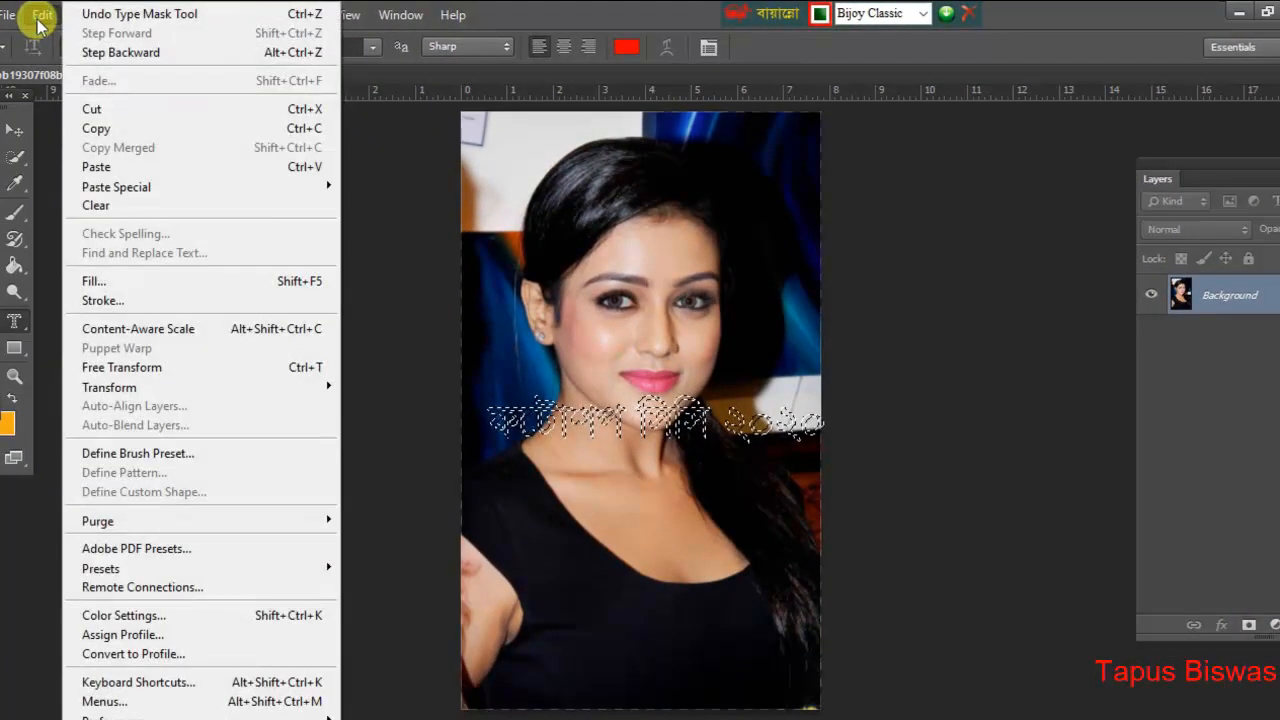
left_click(100, 128)
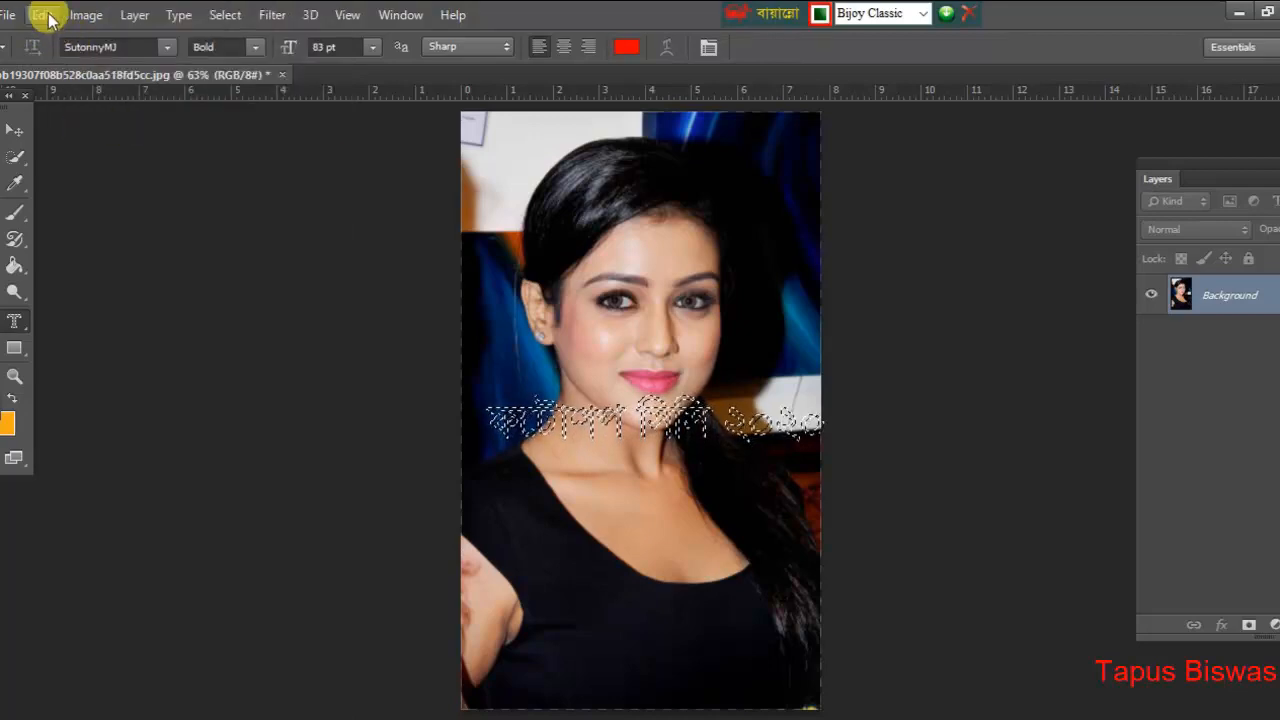
left_click(42, 14)
left_click(117, 165)
Nudge the pasted Bengali lettering straight down over the woman's neck with the Move tool
left_click(14, 130)
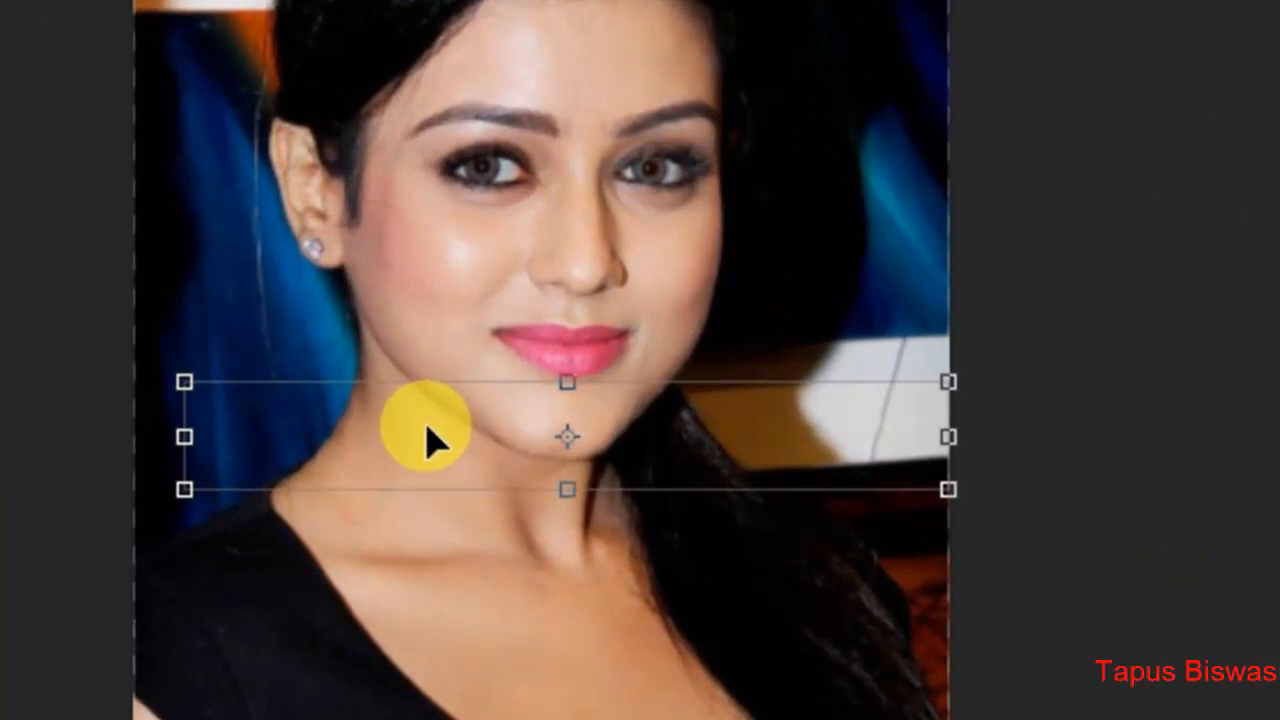
key("Down")
key("Down")
key("Down")
key("Down")
key("Down")
key("Down")
key("Down")
key("Down")
key("Down")
key("Down")
key("Down")
key("Down")
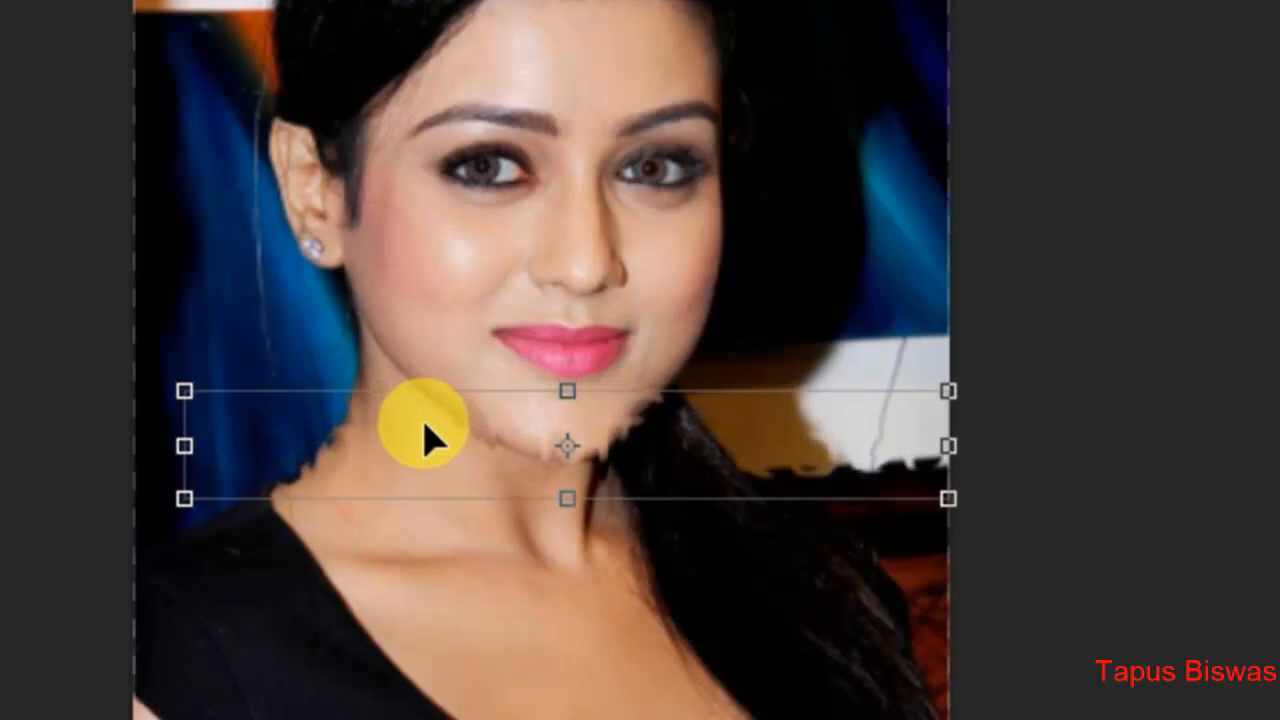
key("Down")
key("Down")
key("Down")
key("Down")
key("Down")
key("Down")
key("Down")
key("Down")
key("Down")
key("Down")
key("Down")
key("Down")
key("Down")
key("Down")
key("Down")
key("Down")
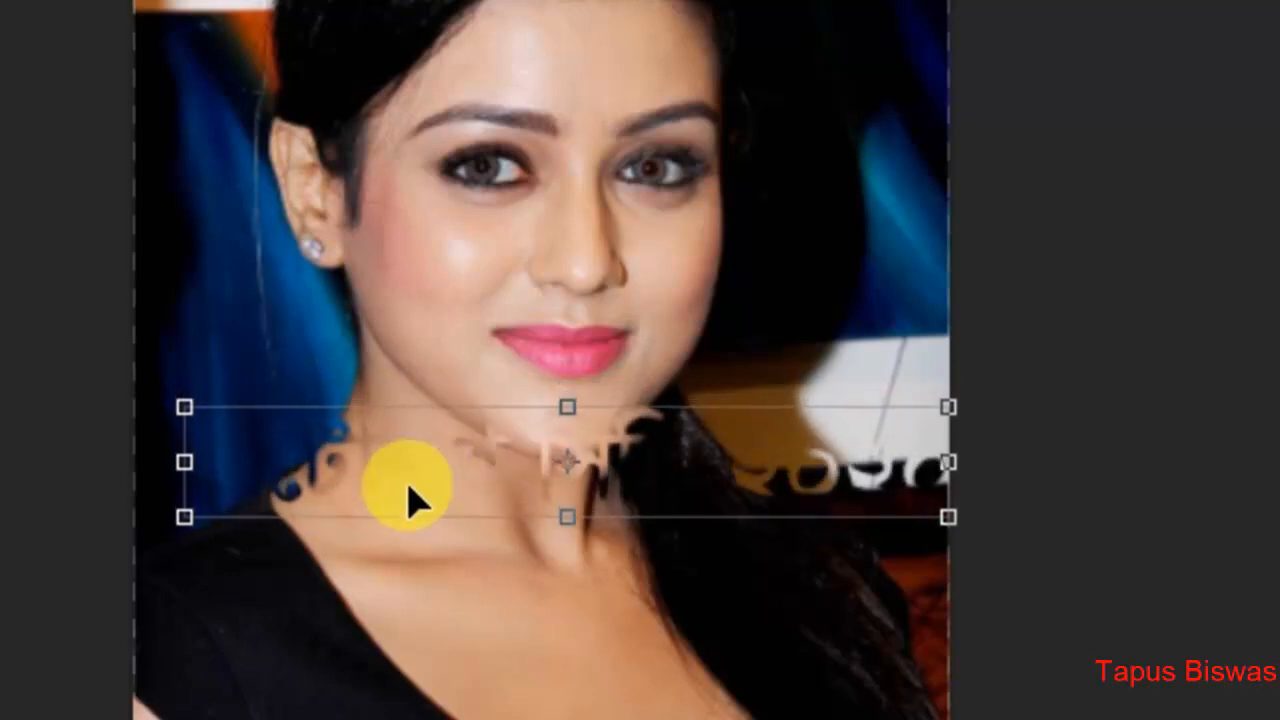
key("Down")
key("Down")
key("Down")
key("Down")
Move the Bengali lettering up to the top edge of the photo over the hair, and delete it
left_click_drag(325, 489, 330, 2)
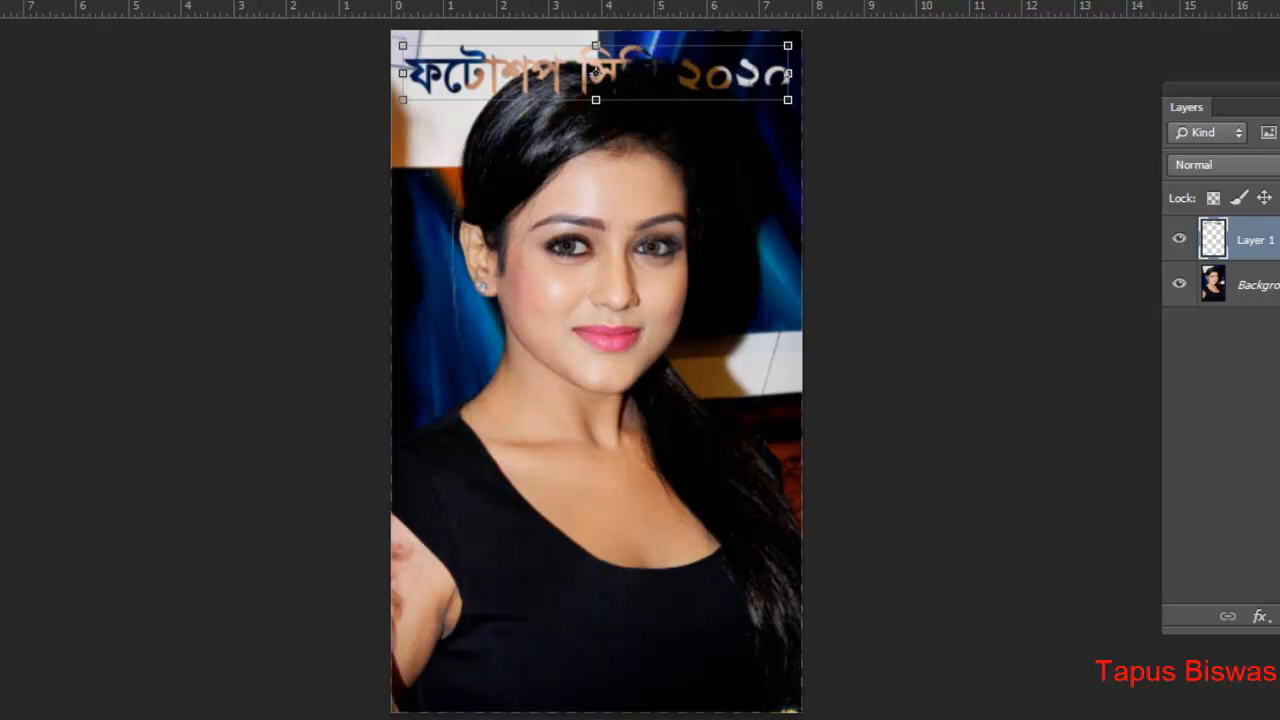
key("Delete")
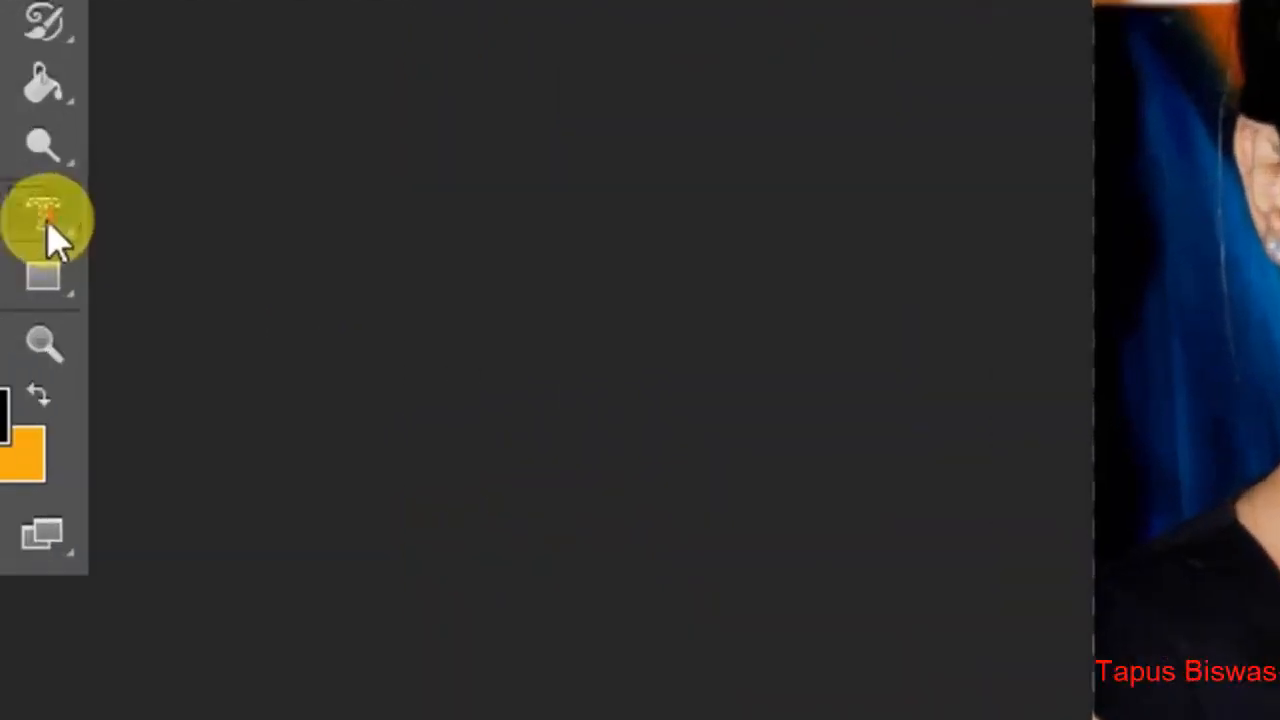
Create a top-aligned "বাংলাদেশ" selection running down the photo's left side with the Vertical Type Mask Tool
left_click(46, 223)
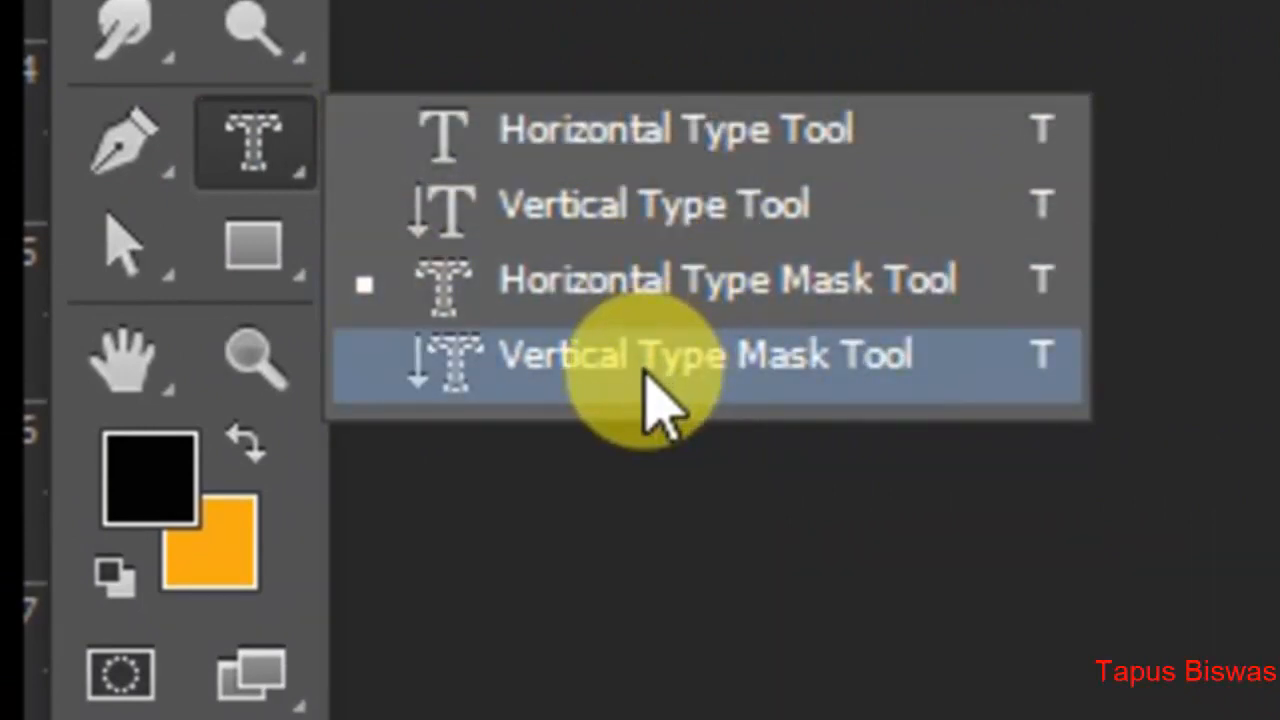
left_click(834, 397)
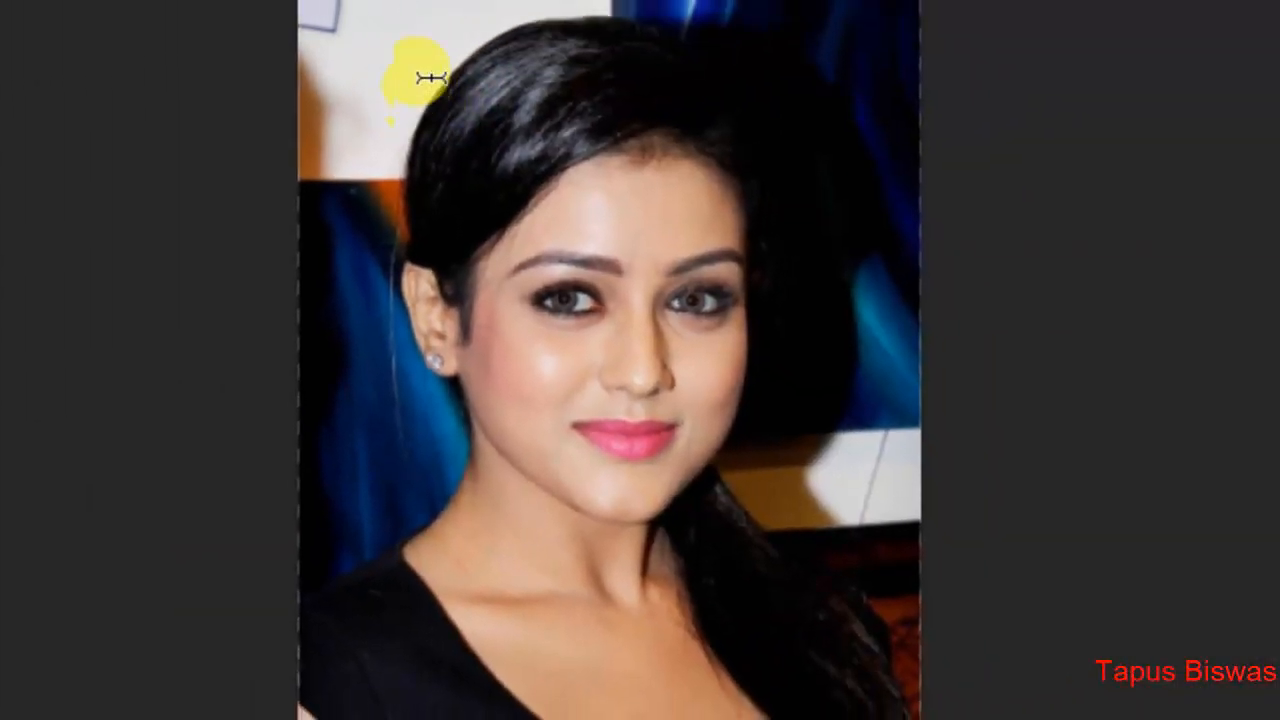
left_click(441, 49)
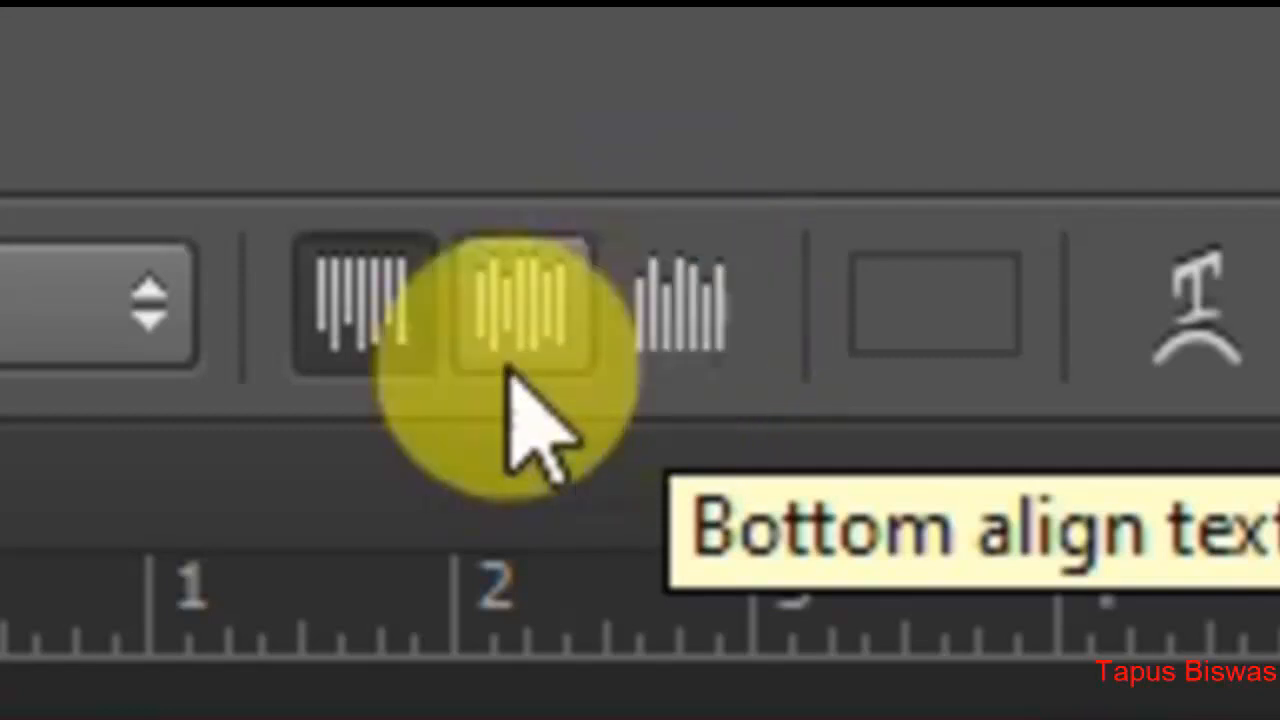
left_click(332, 311)
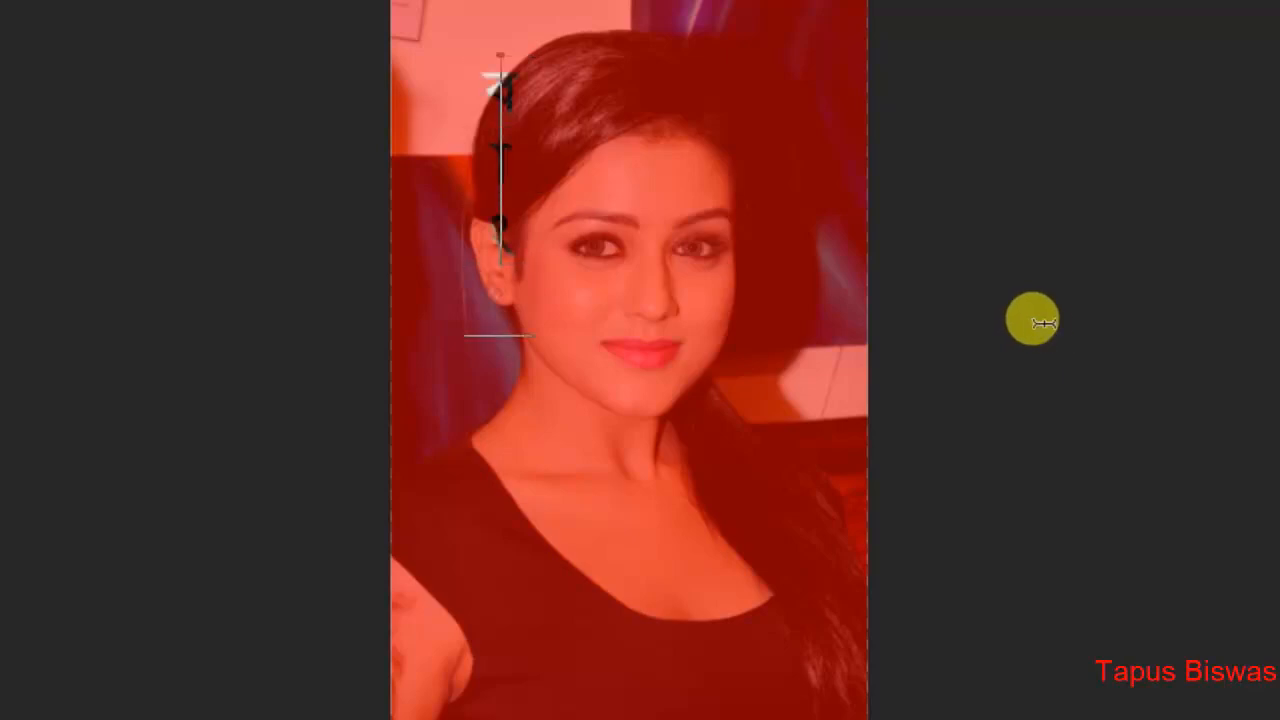
type("দেশ")
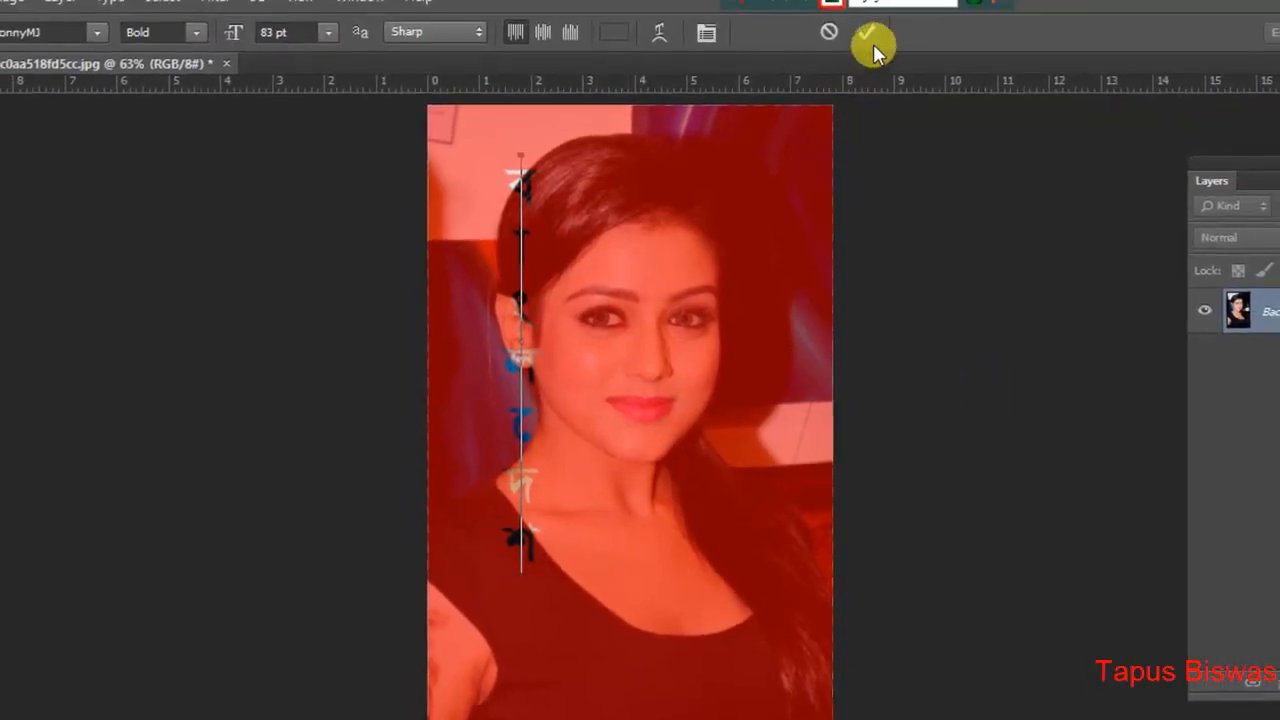
left_click(868, 36)
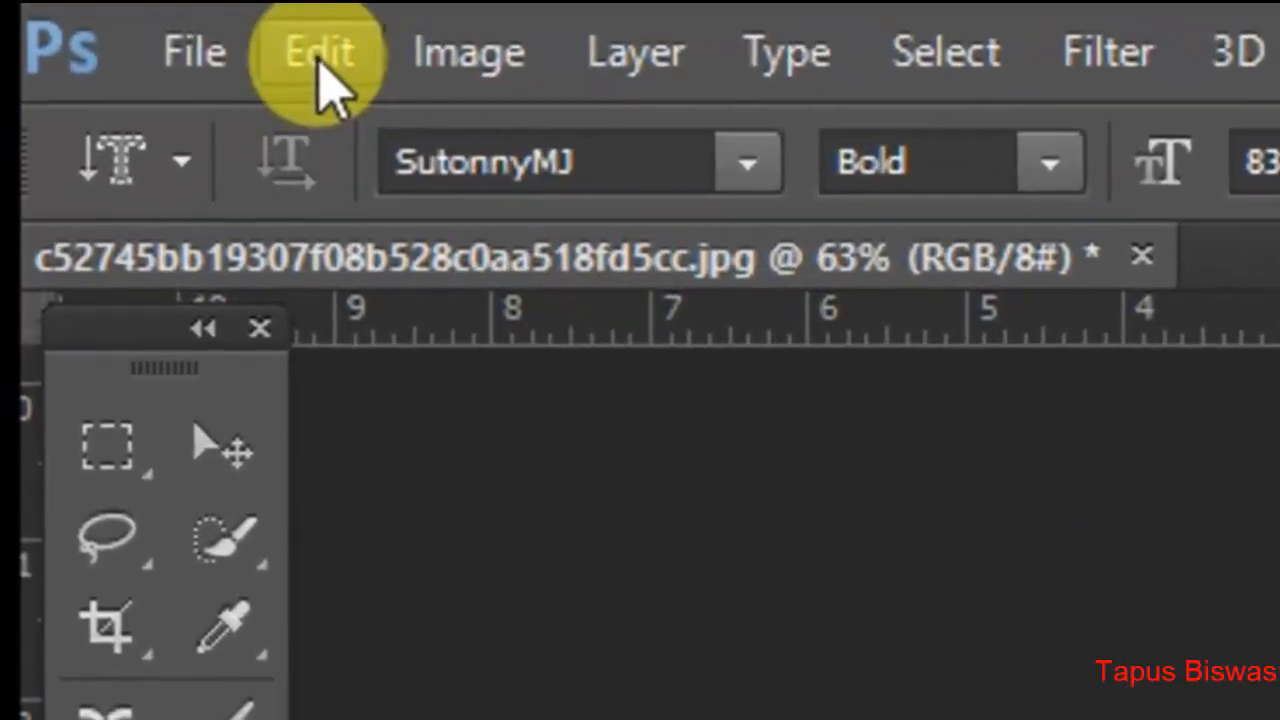
Copy the photo pixels inside the vertical "বাংলাদেশ" selection and paste them as a new layer
left_click(330, 85)
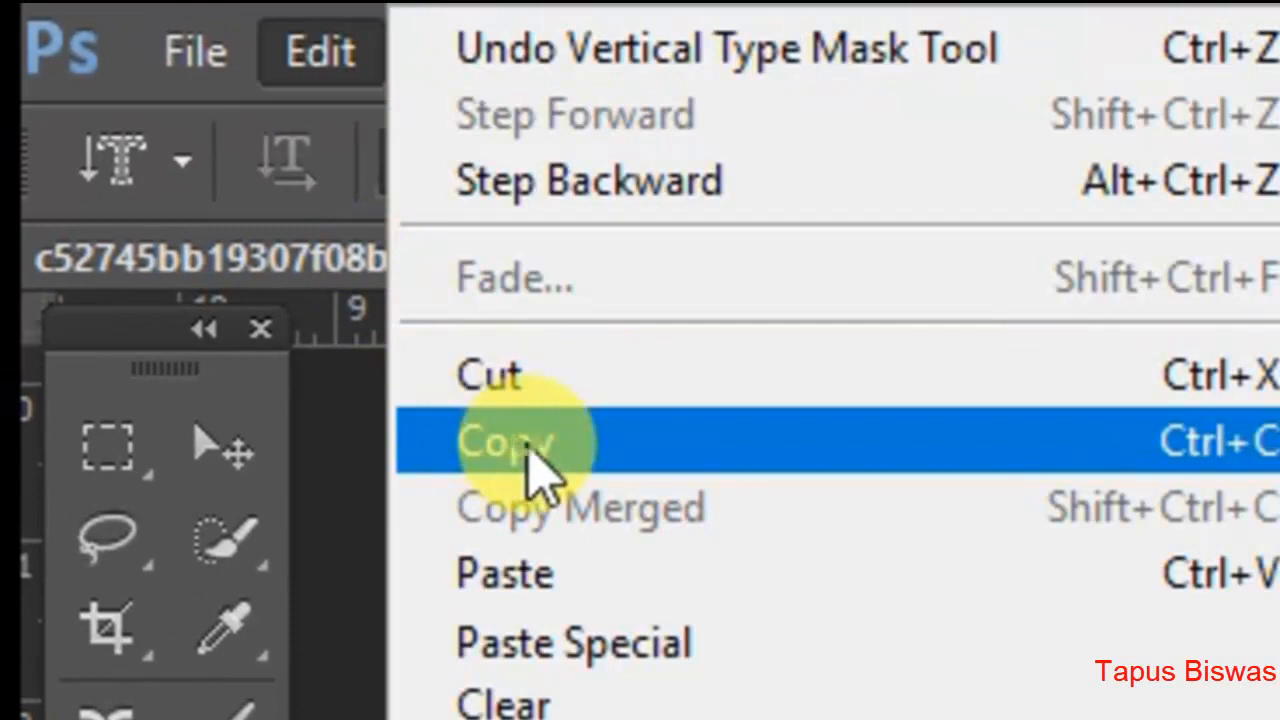
left_click(537, 471)
left_click(315, 90)
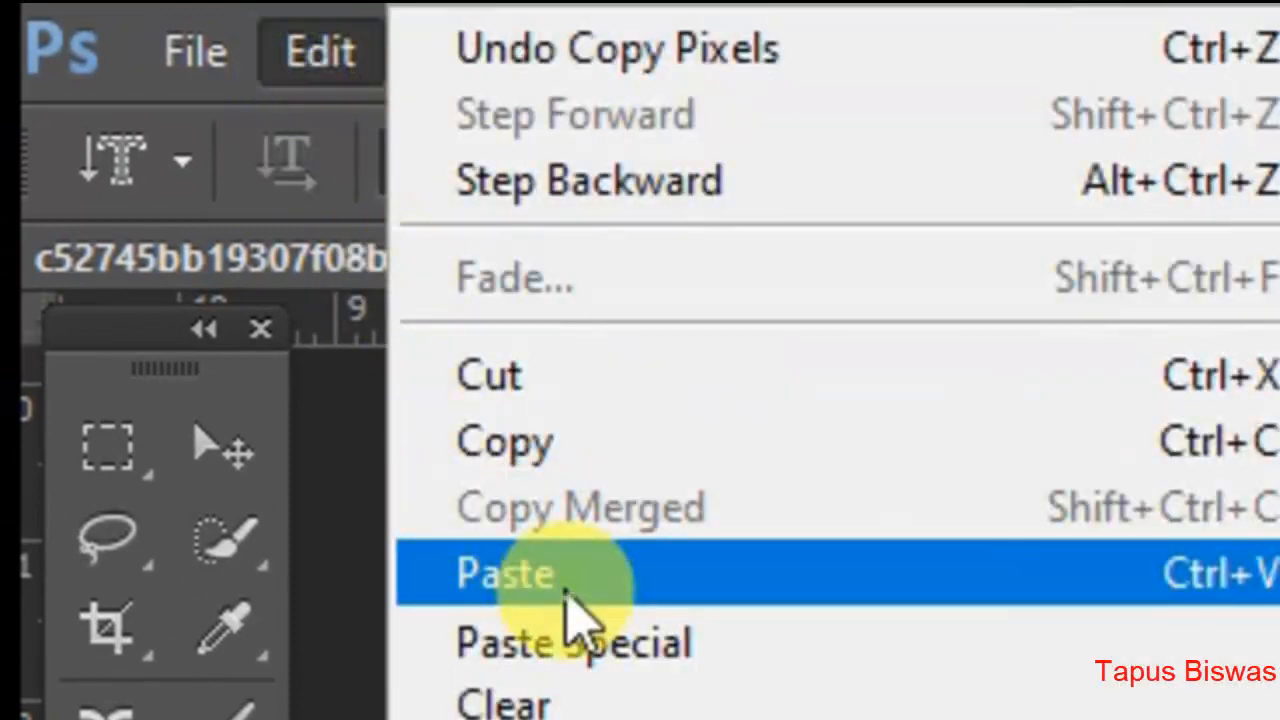
left_click(565, 592)
Shift the pasted vertical Bengali lettering rightward with the Move tool so it runs down the woman's face
left_click(220, 452)
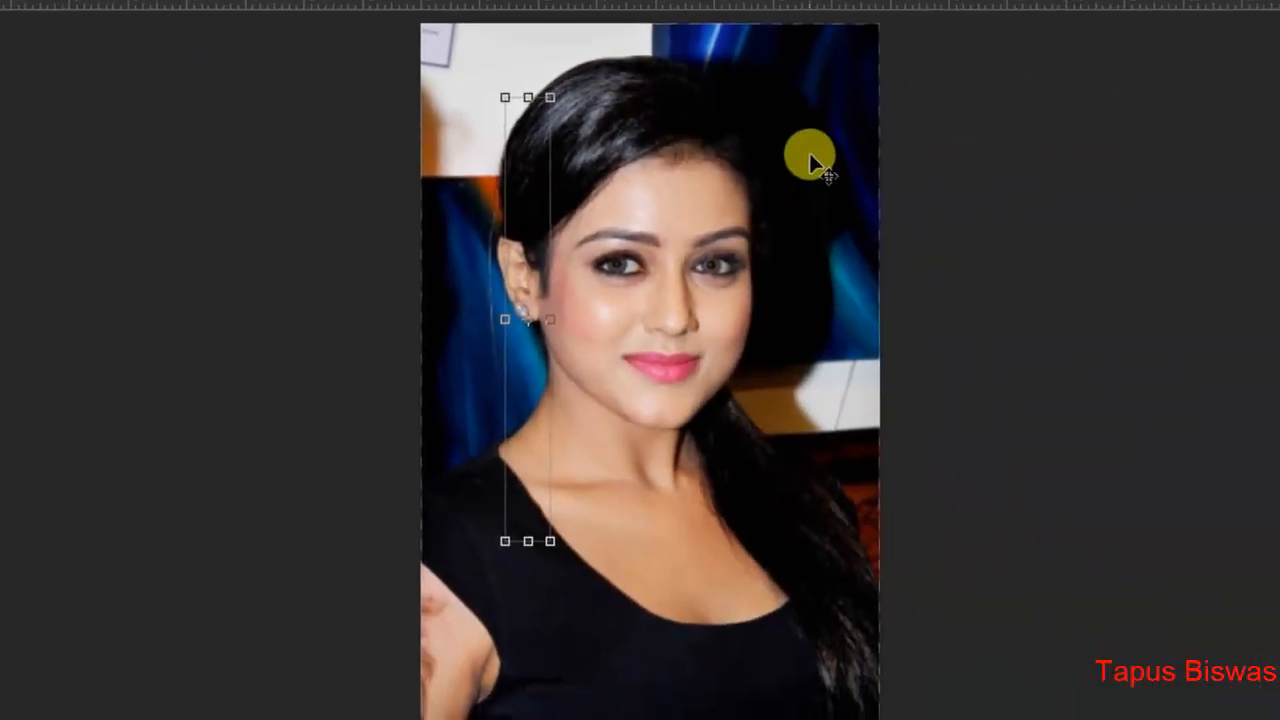
left_click_drag(815, 163, 831, 167)
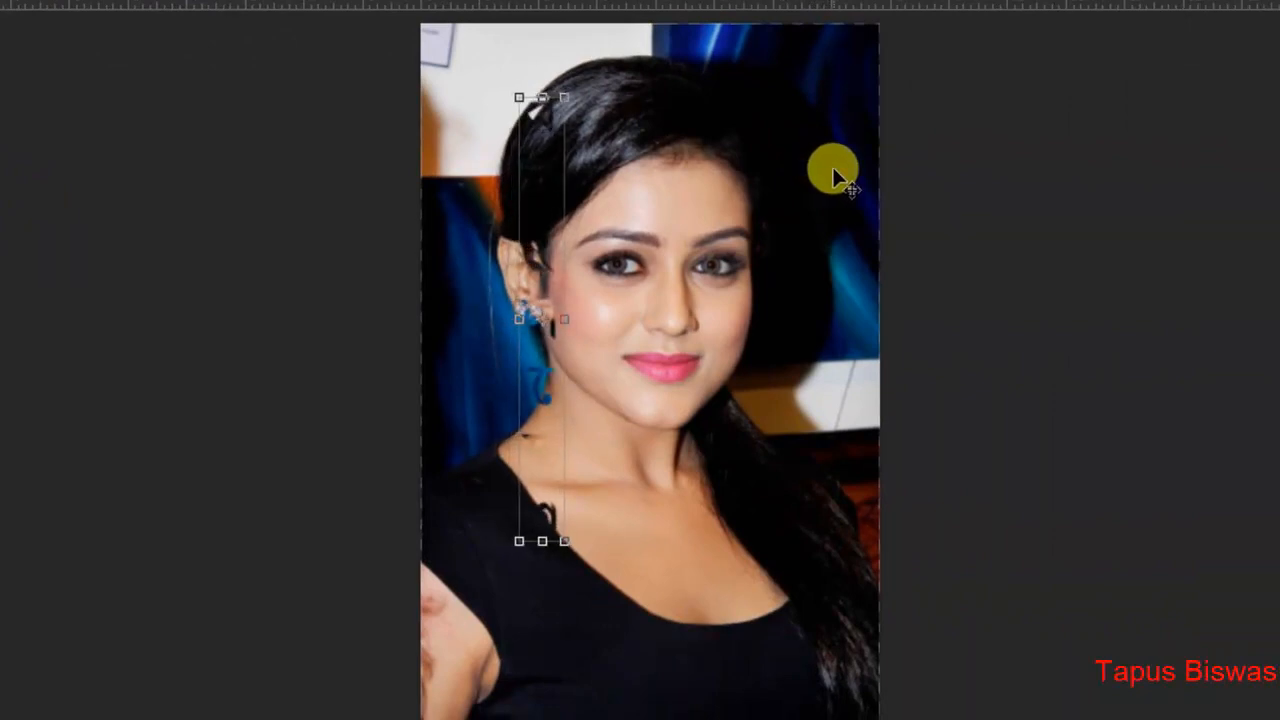
key("Right")
key("Right")
key("Right")
key("Right")
key("Right")
key("Right")
key("Right")
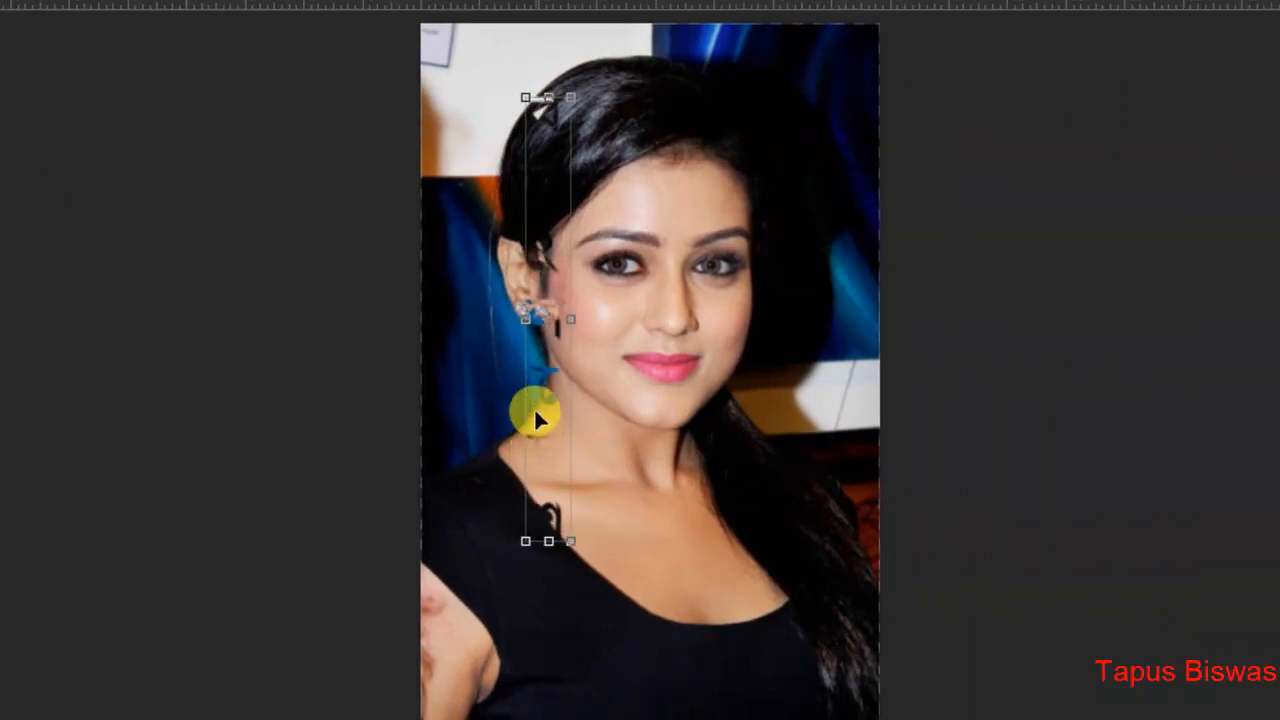
left_click_drag(553, 396, 622, 406)
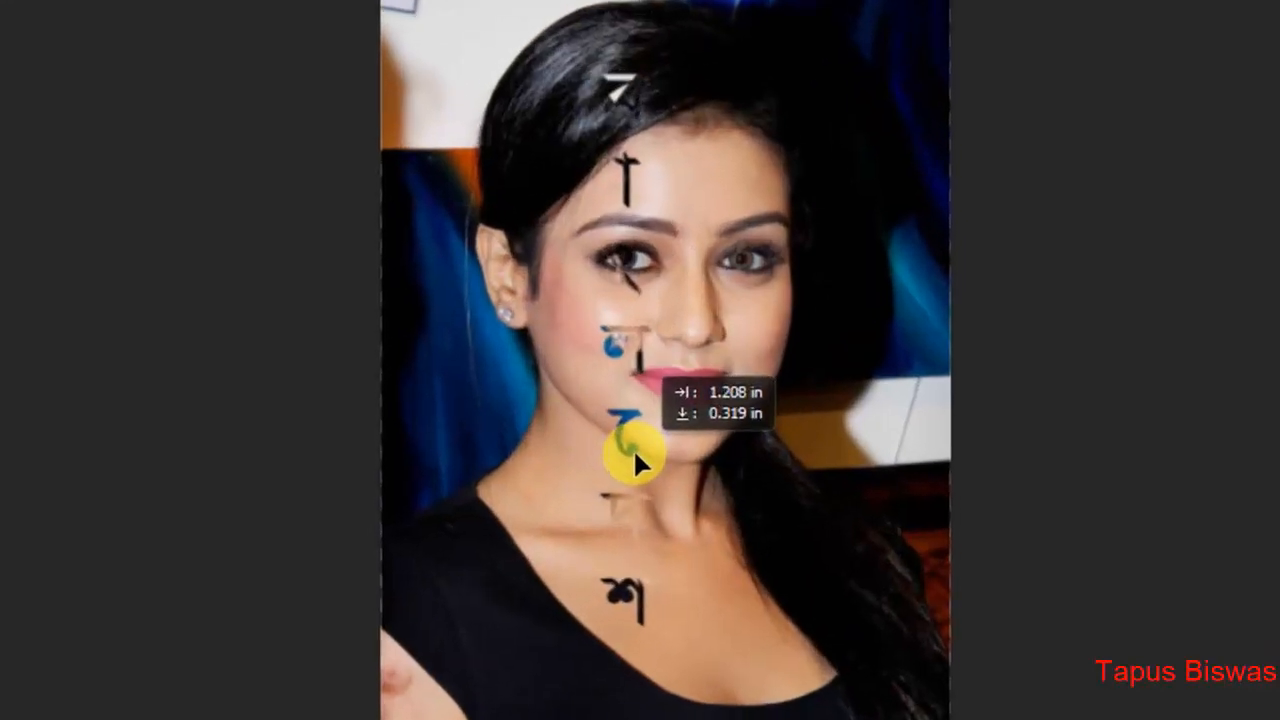
left_click_drag(633, 458, 631, 456)
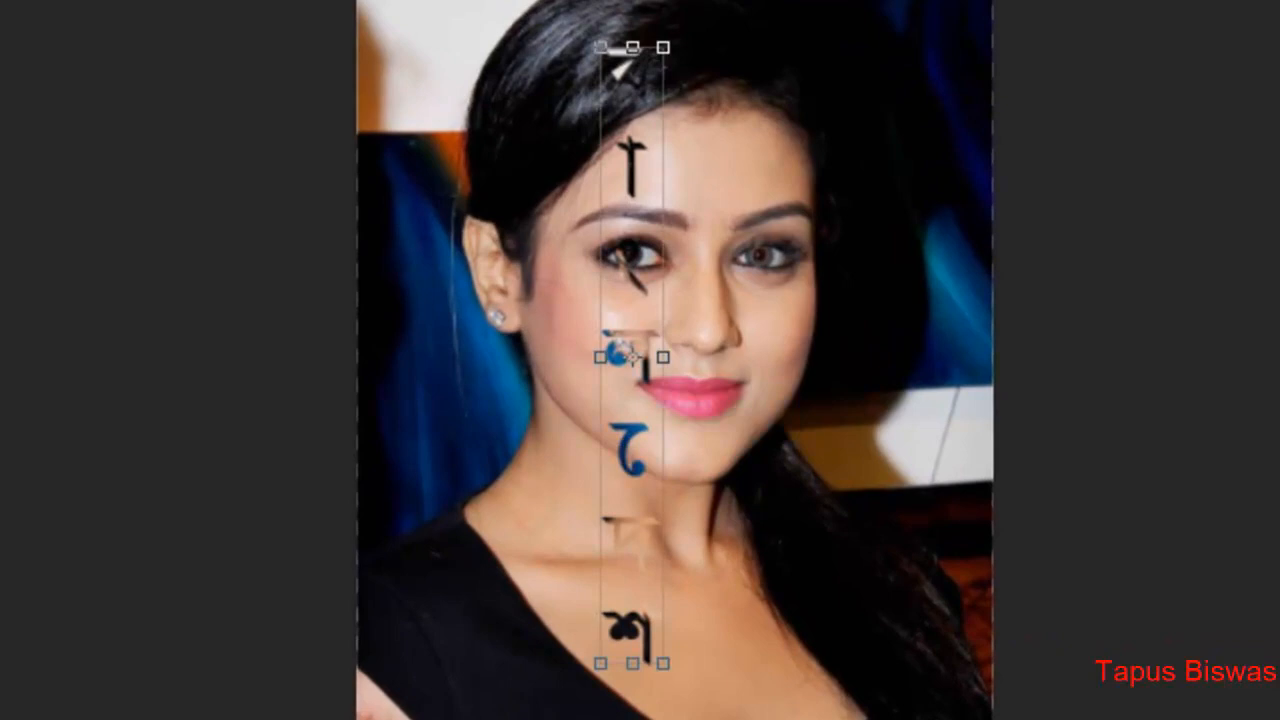
key("Return")
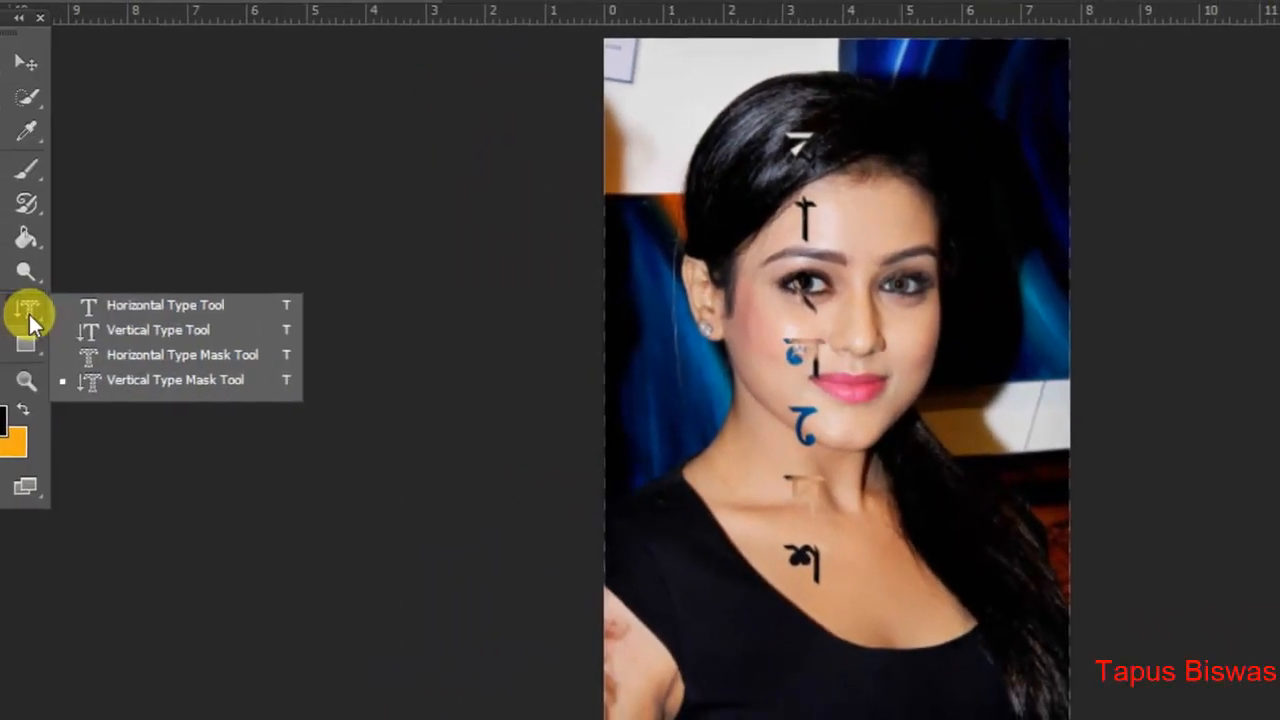
Switch to the Horizontal Type tool and delete the pasted vertical lettering layer
left_click(32, 313)
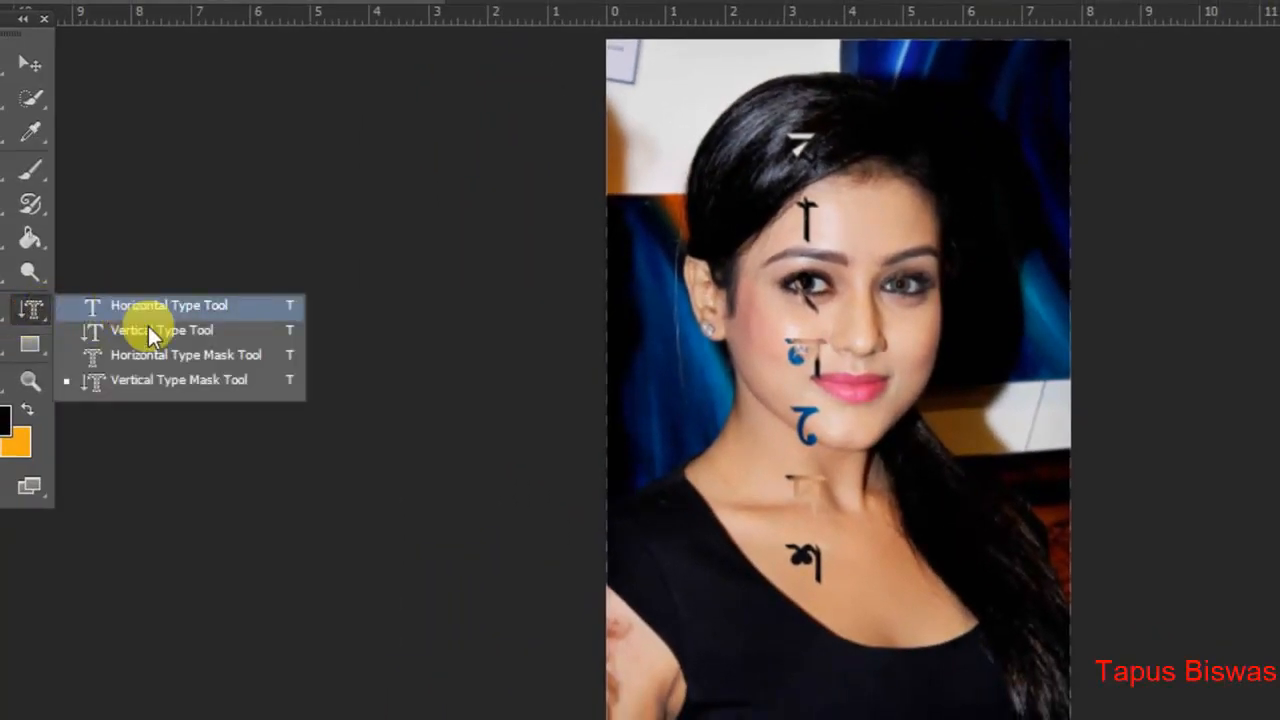
left_click(63, 306)
left_click(28, 312)
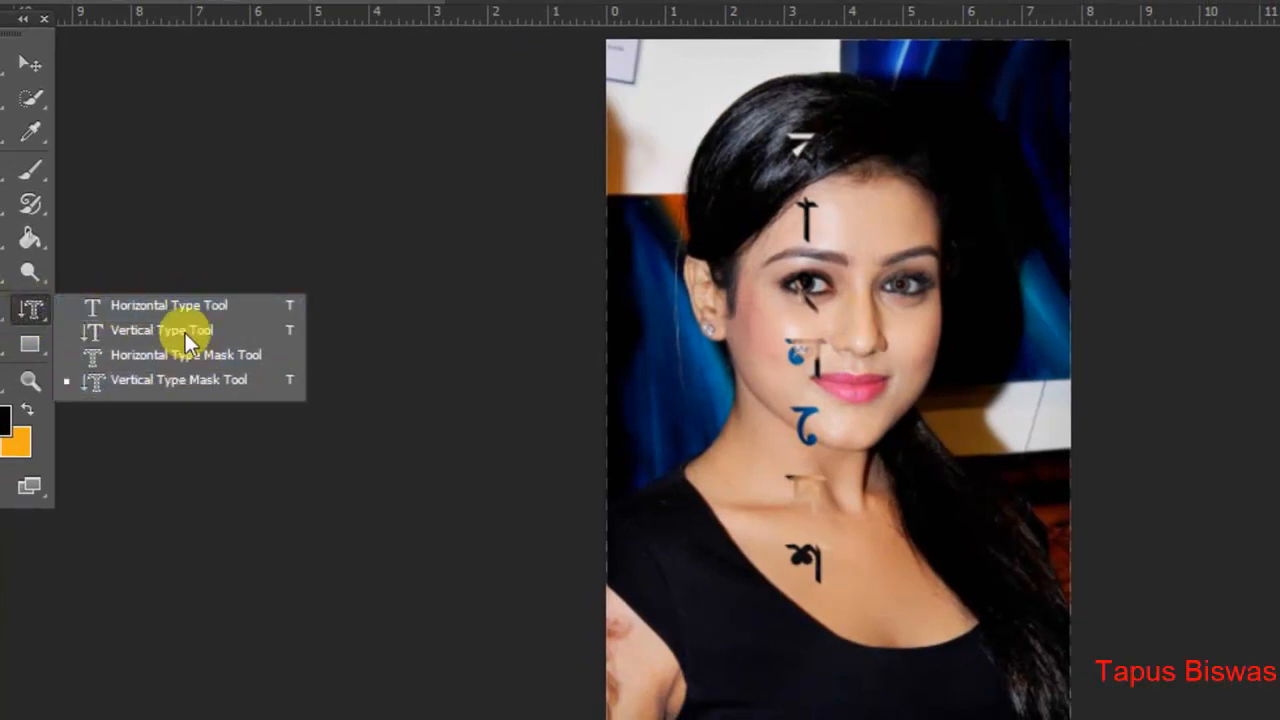
left_click(138, 309)
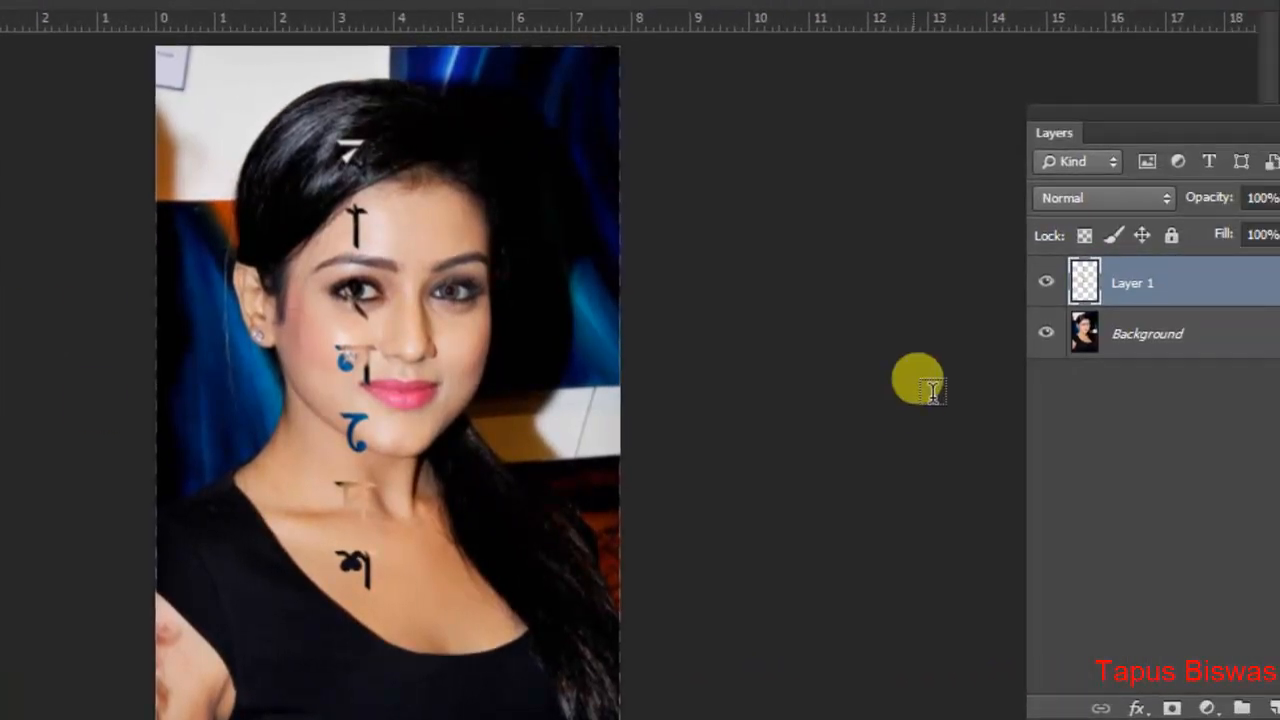
left_click(1160, 288)
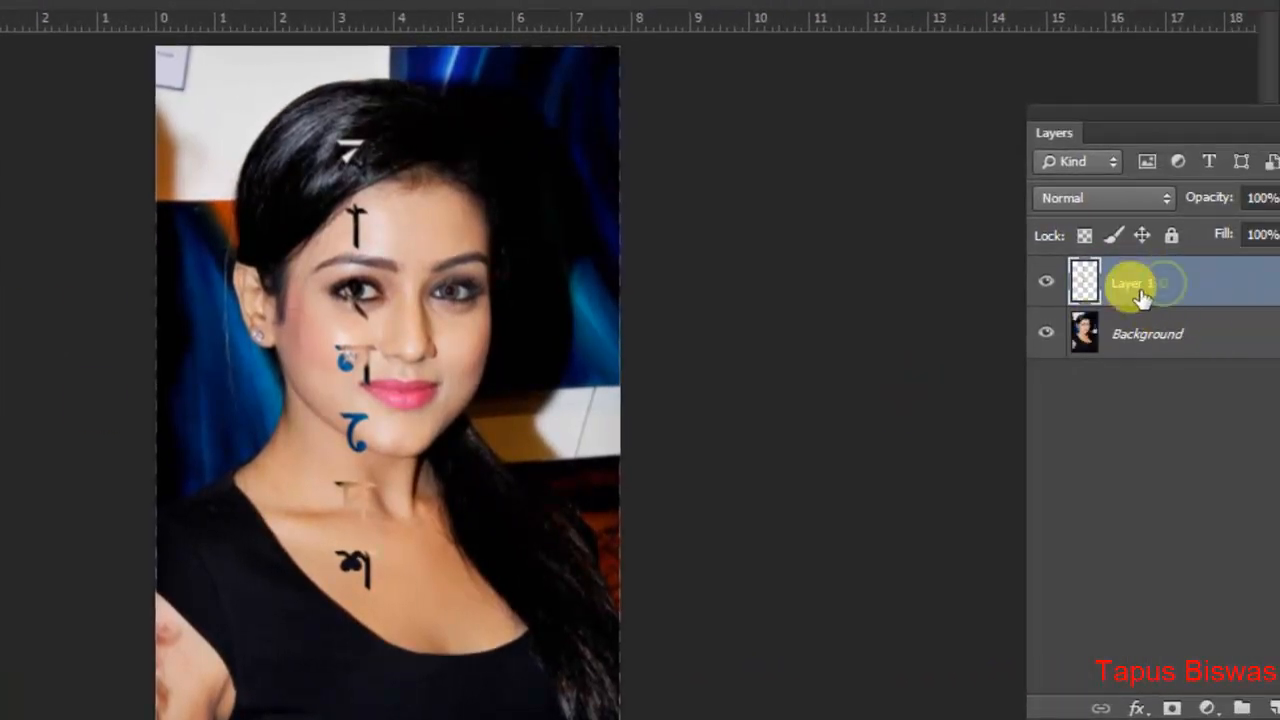
key("Delete")
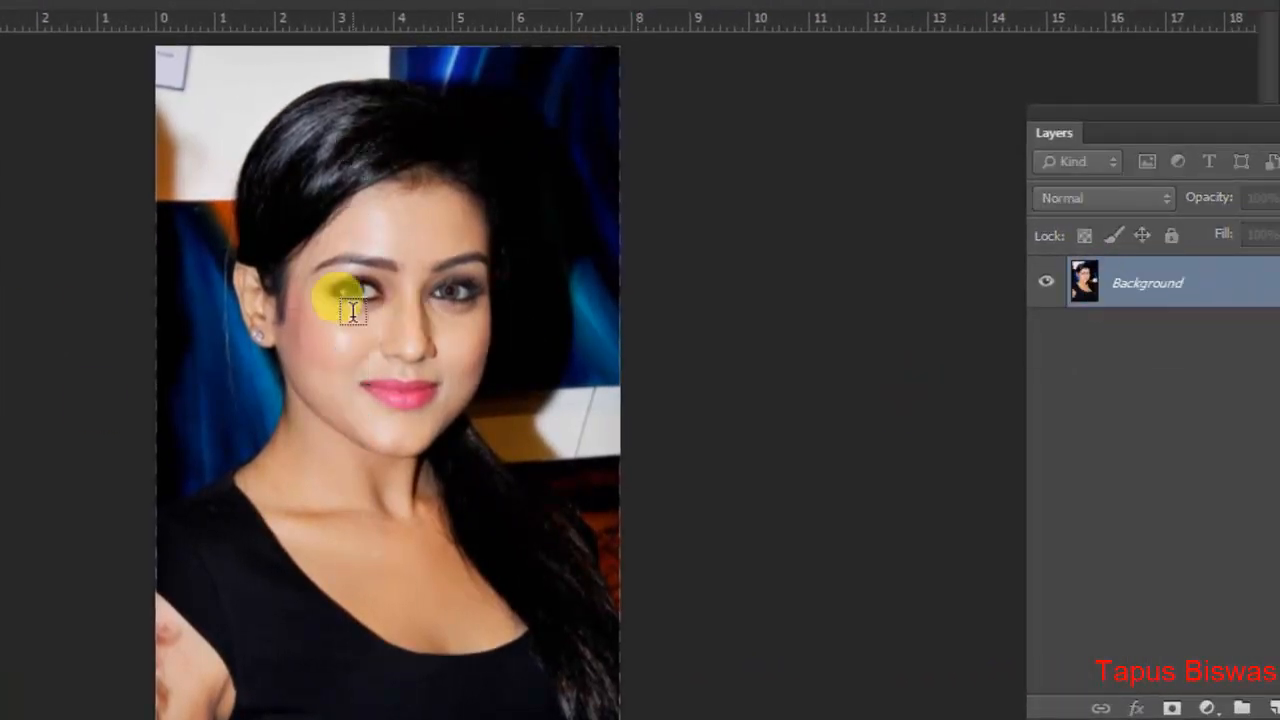
Add a horizontal "ফটোশপ" text layer in SutonnyMJ across the woman's hair and forehead, and commit it
left_click(246, 240)
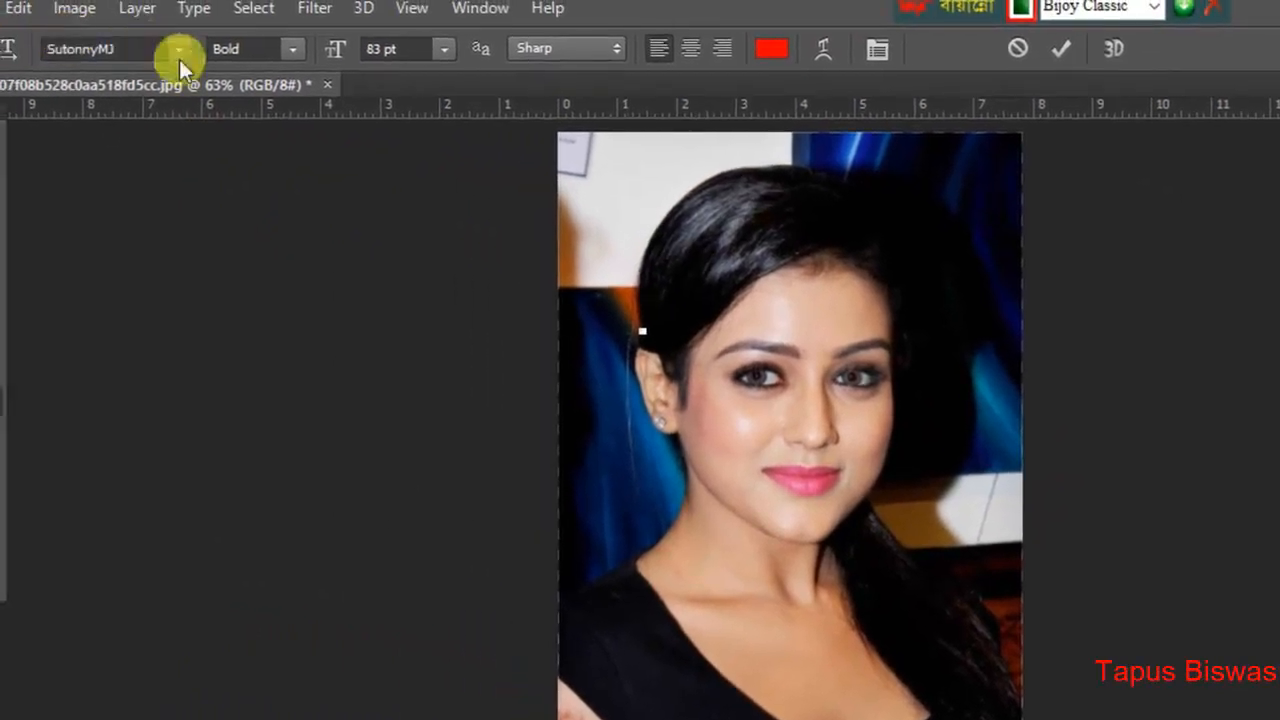
left_click(178, 55)
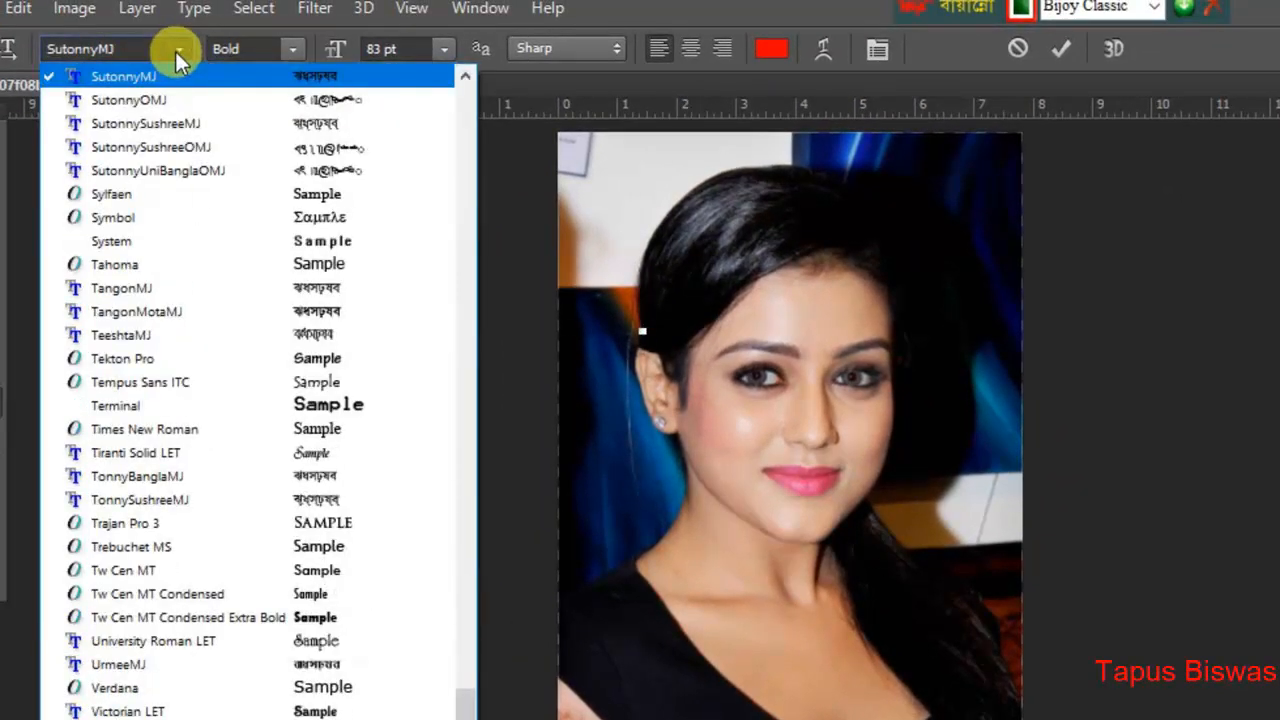
left_click(176, 52)
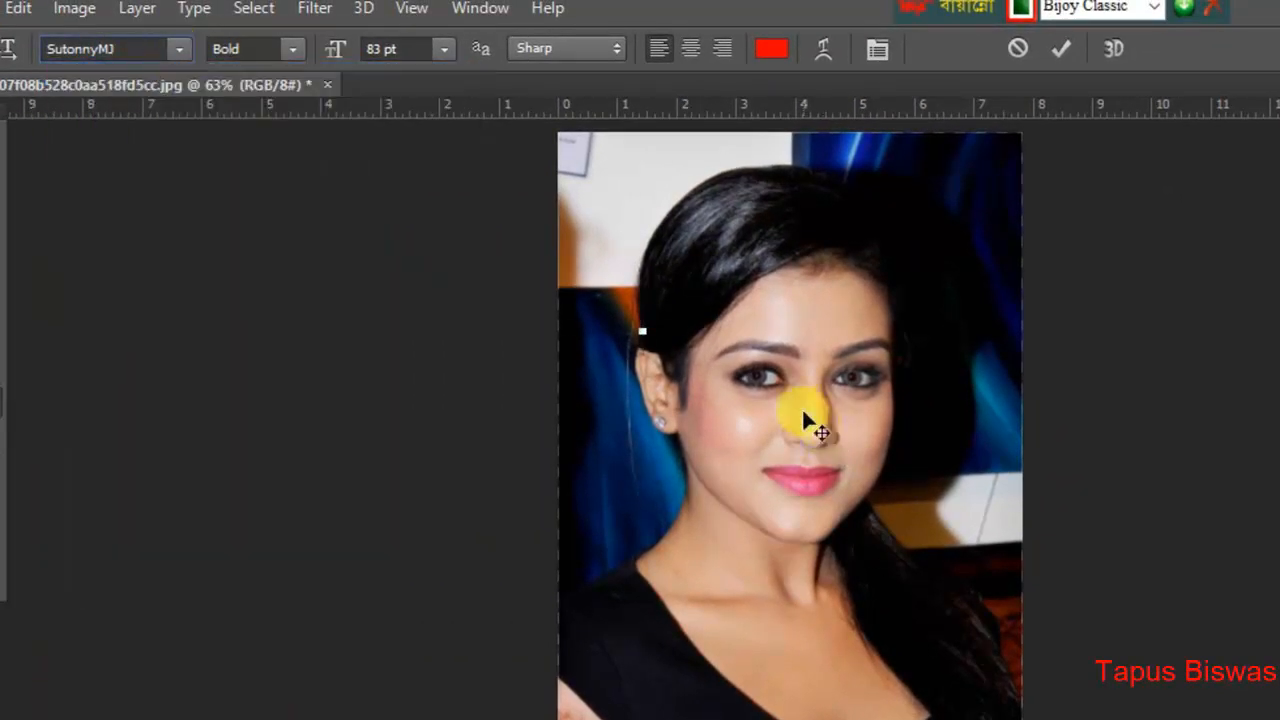
type("ফে")
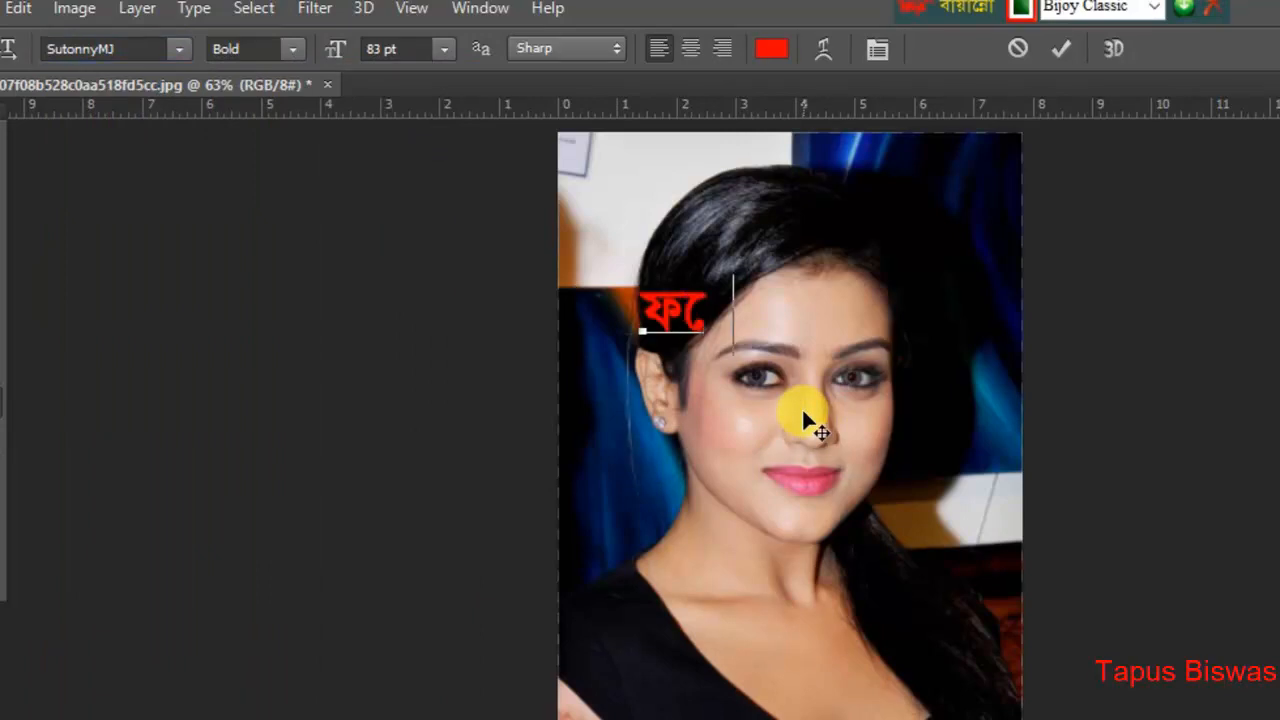
type("টোশপ")
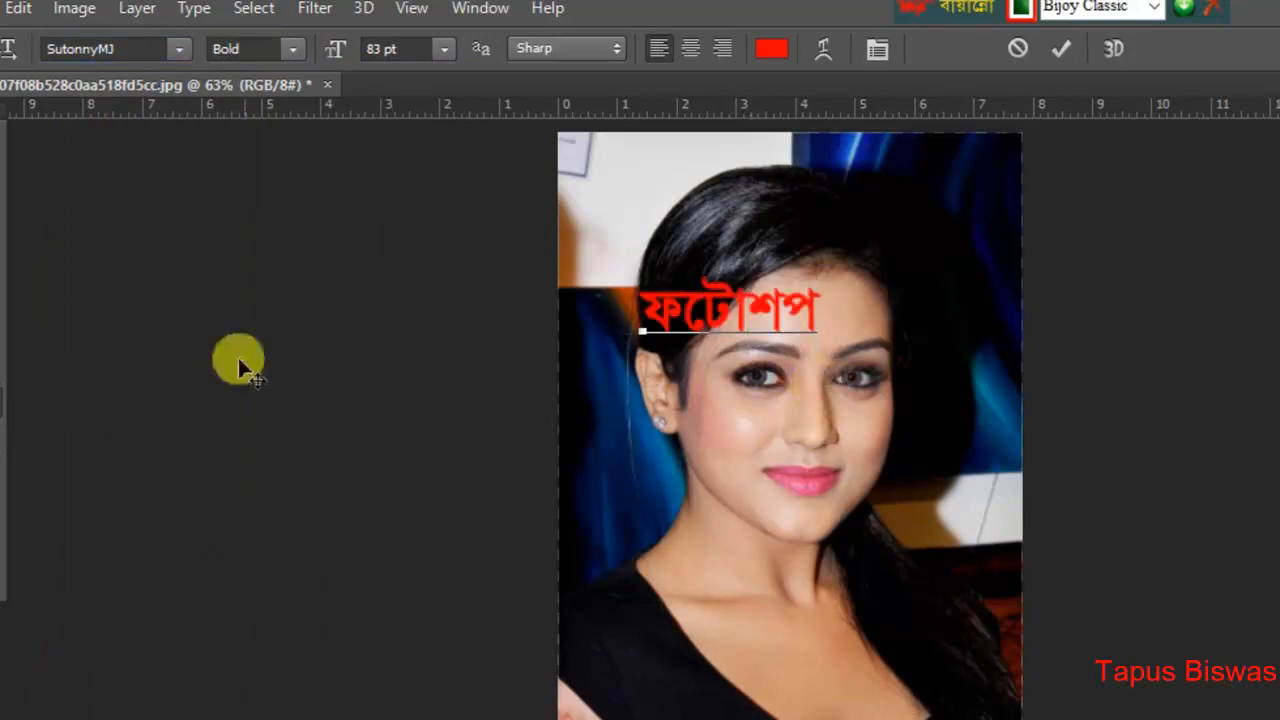
right_click(17, 402)
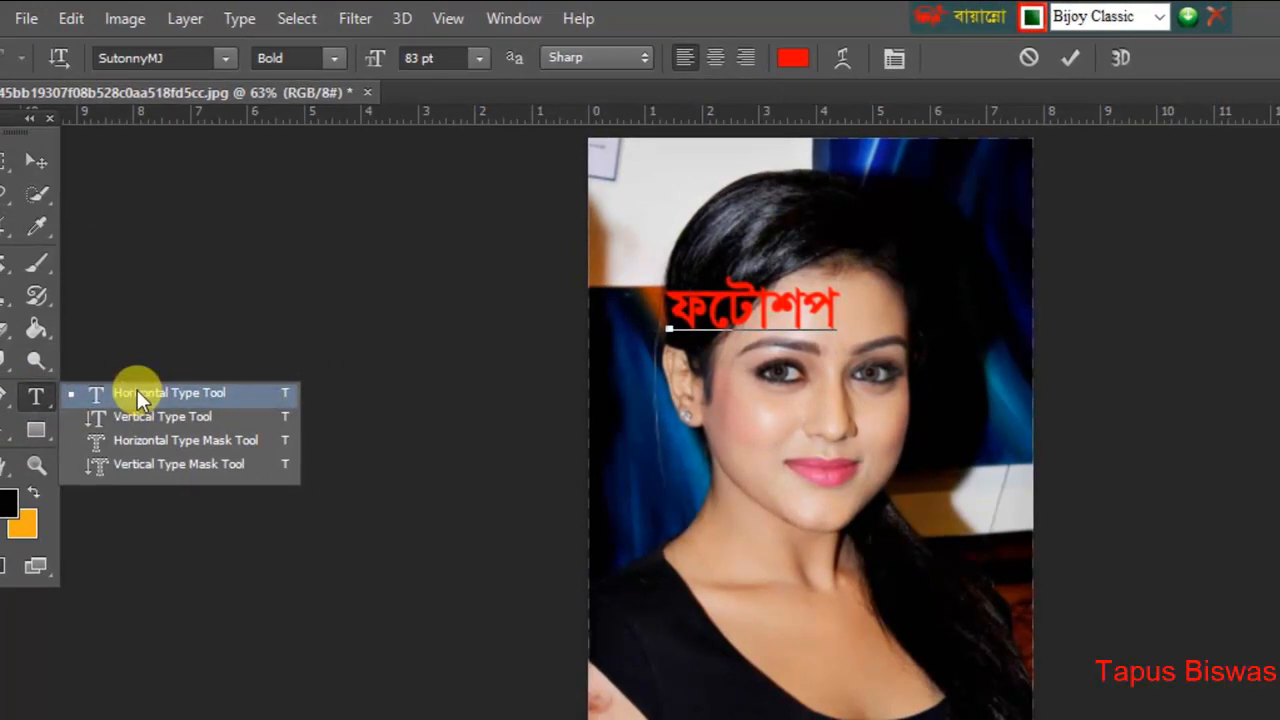
left_click(134, 393)
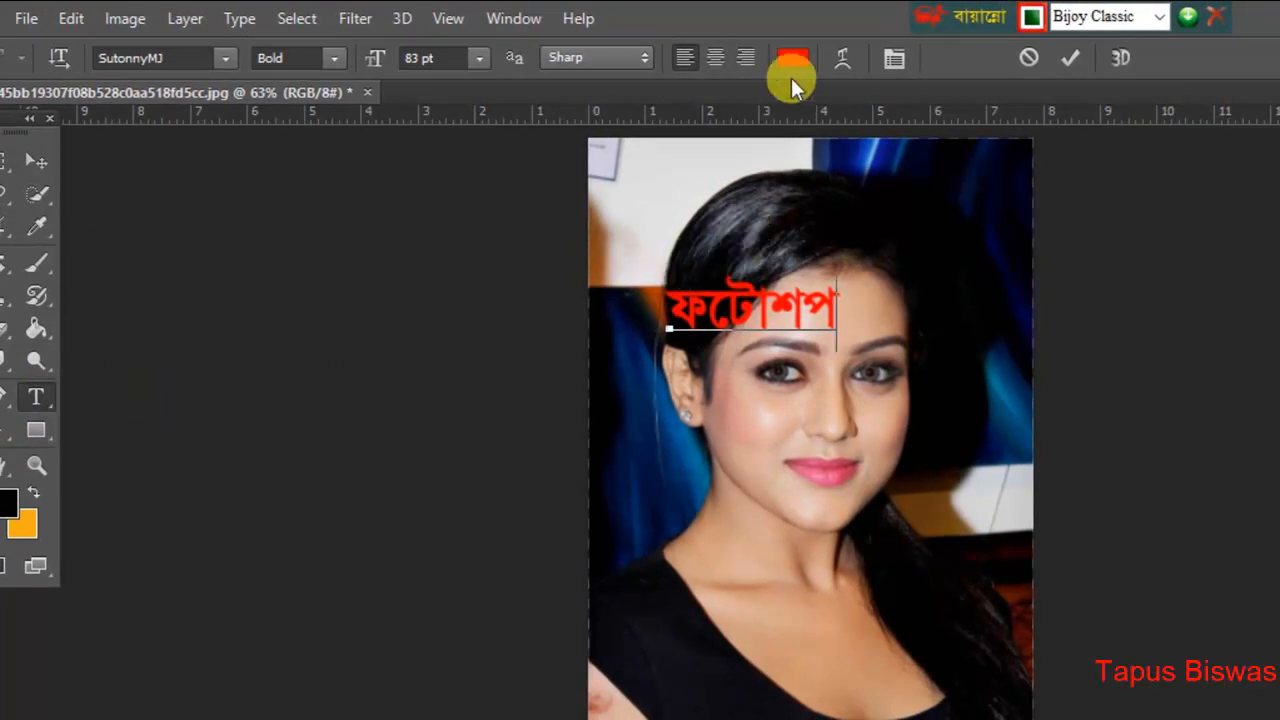
left_click(1066, 57)
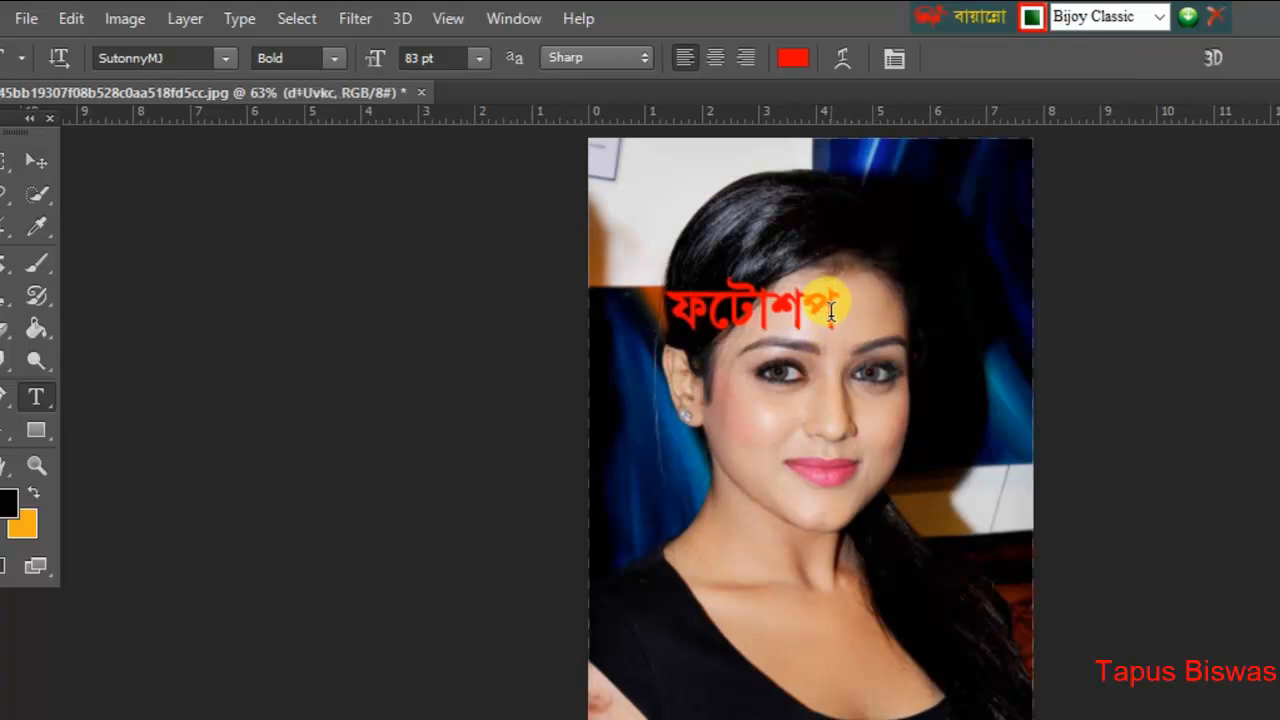
Start a second line of text below the ear and switch the Bijoy keyboard from Bijoy Classic to English
left_click(647, 478)
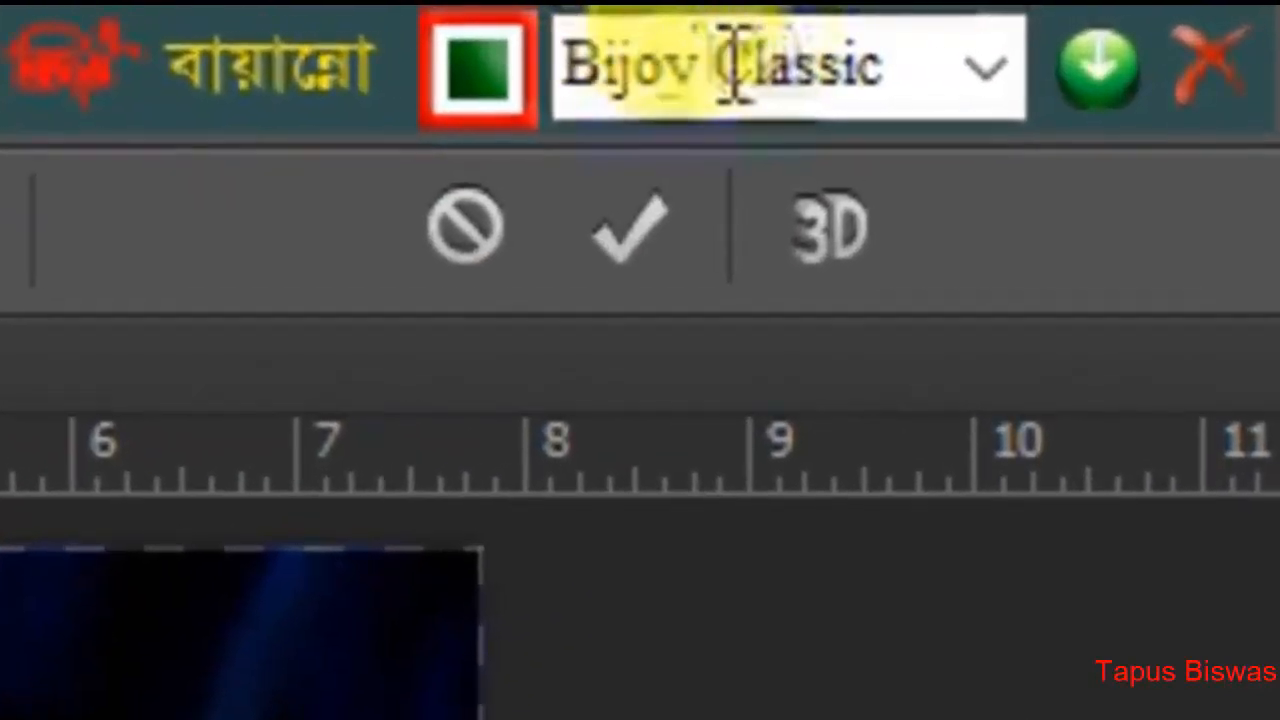
left_click(990, 100)
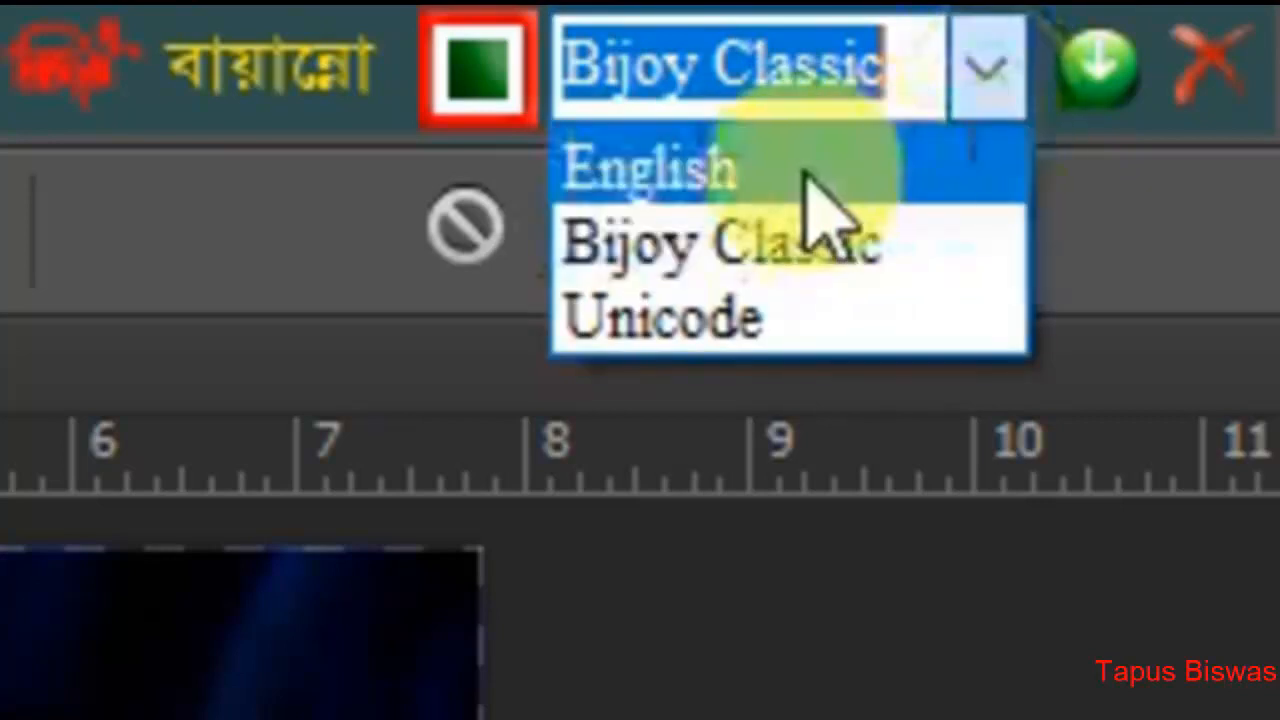
left_click(722, 243)
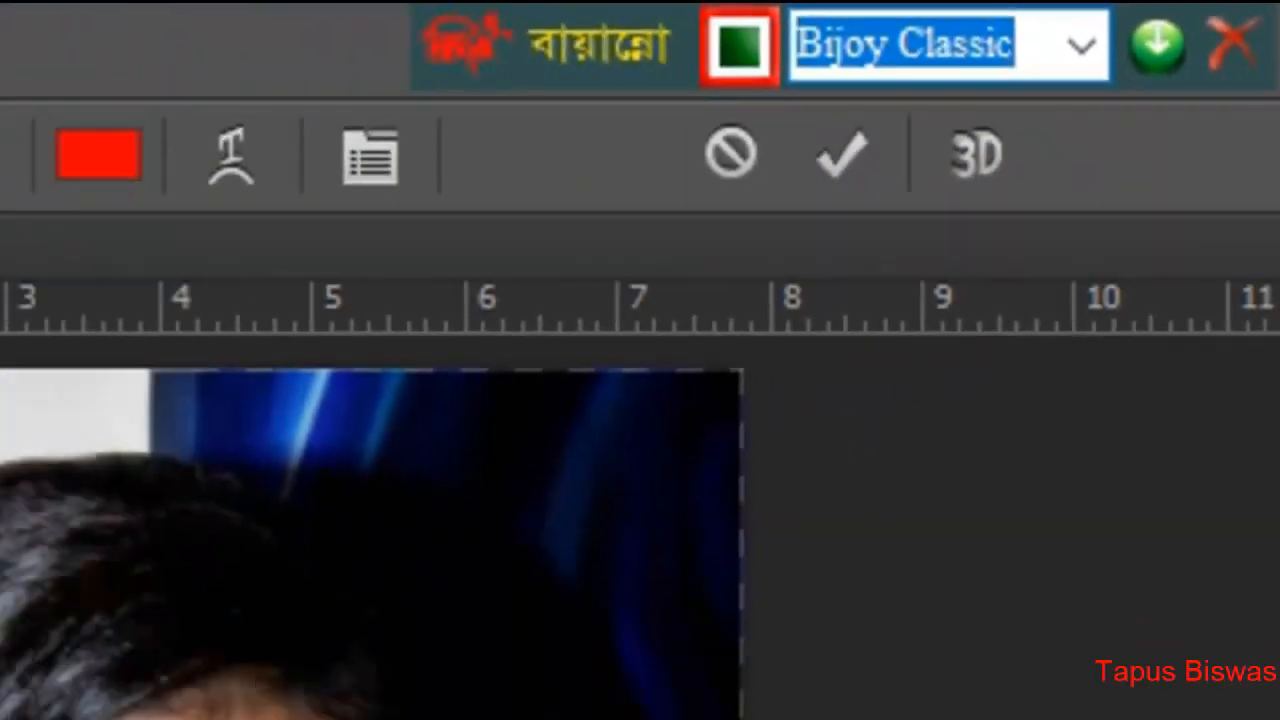
left_click(469, 660)
key("ctrl+alt+b")
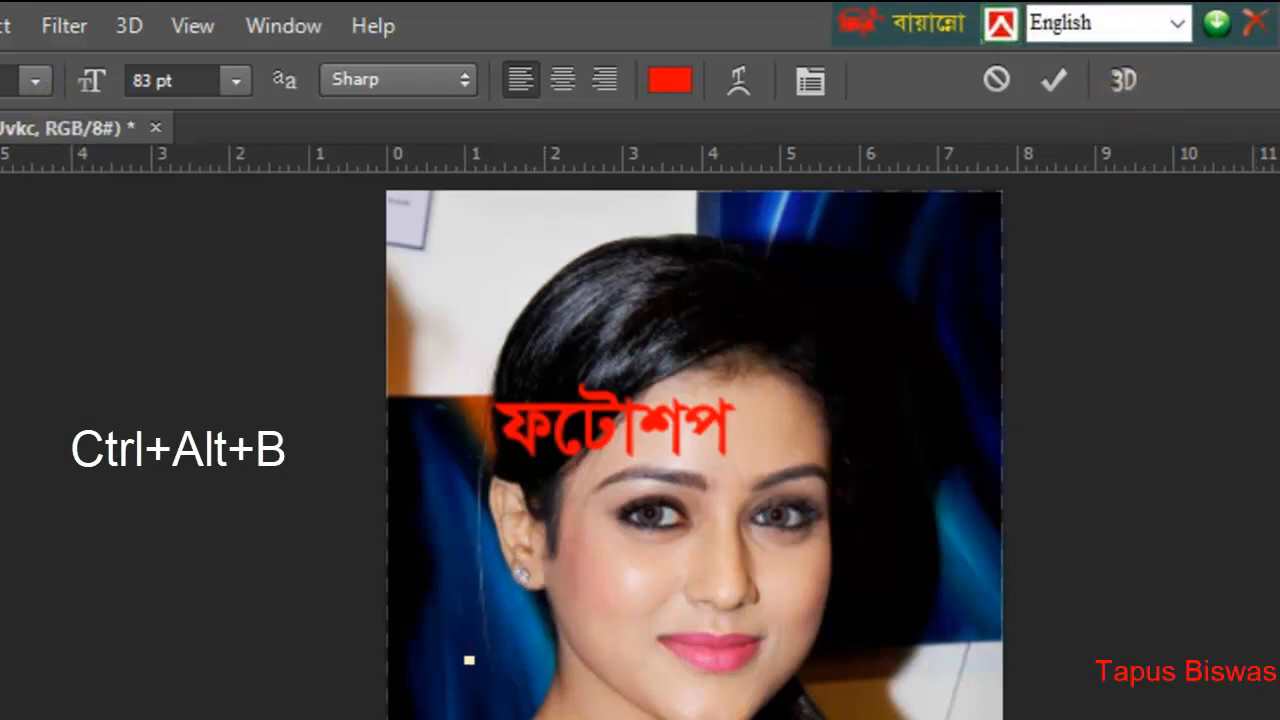
Set the new text's font to Times New Roman
left_click(240, 71)
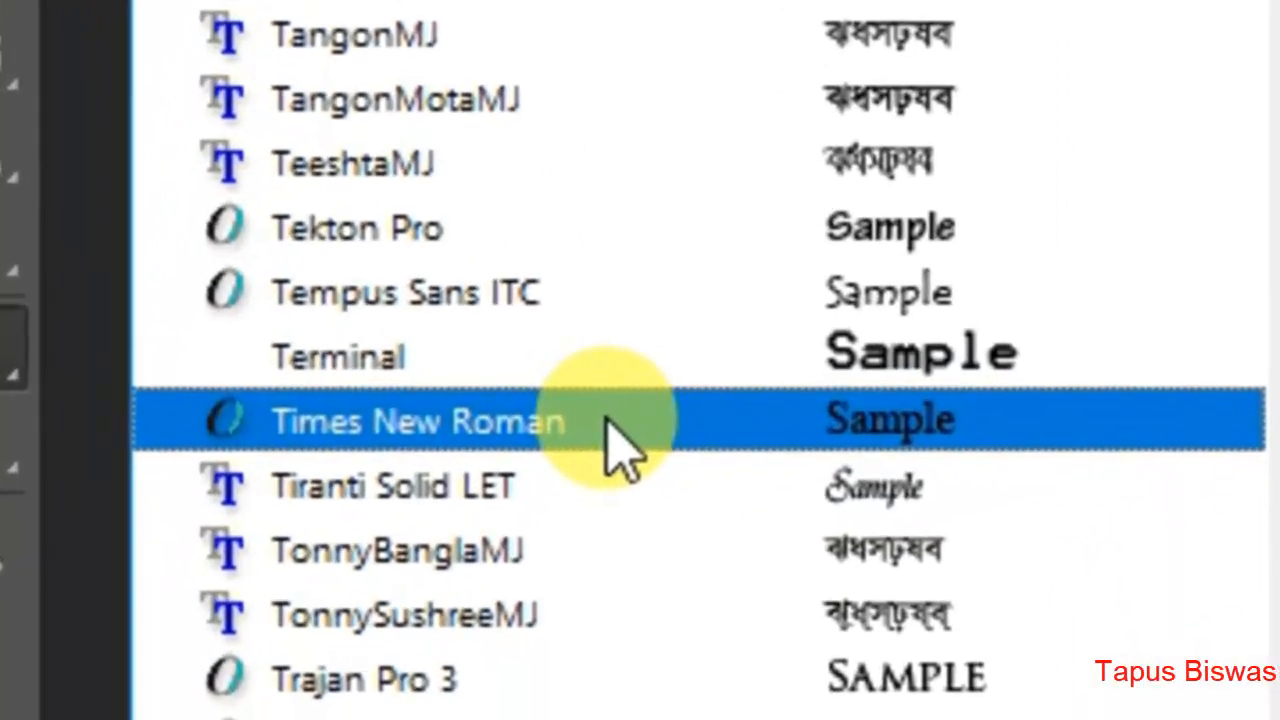
left_click(491, 420)
left_click(880, 215)
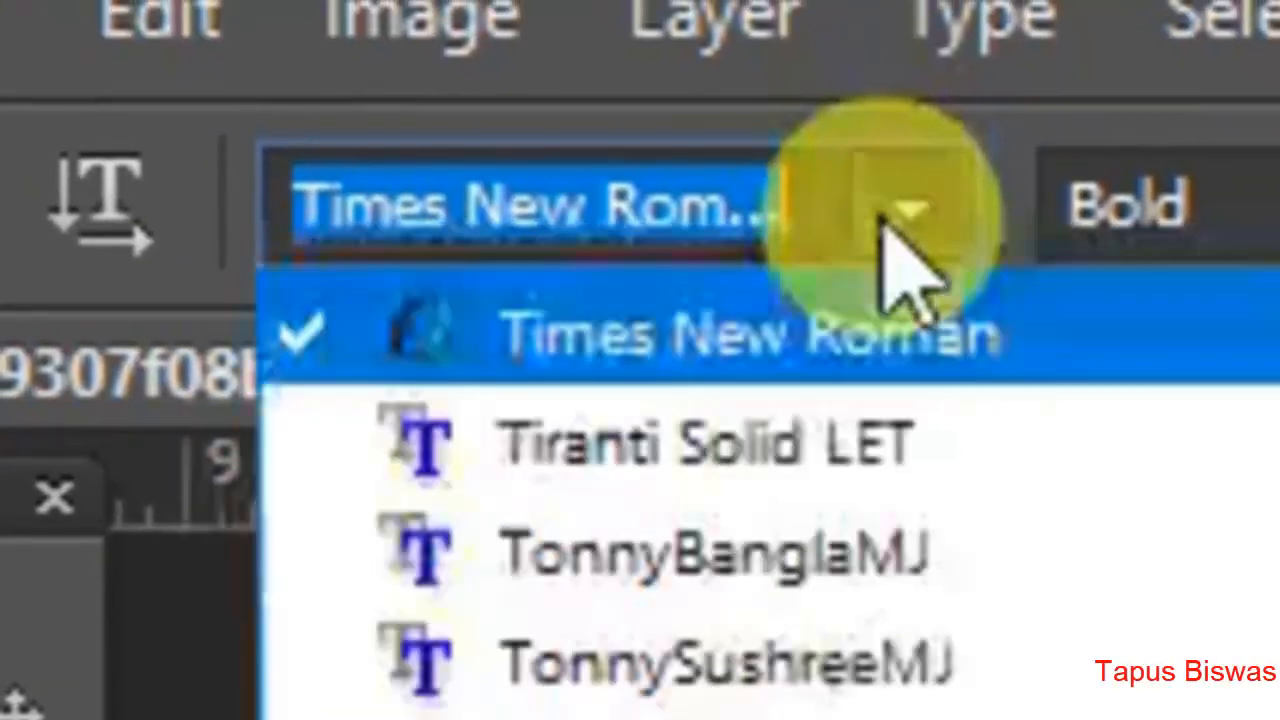
left_click(700, 686)
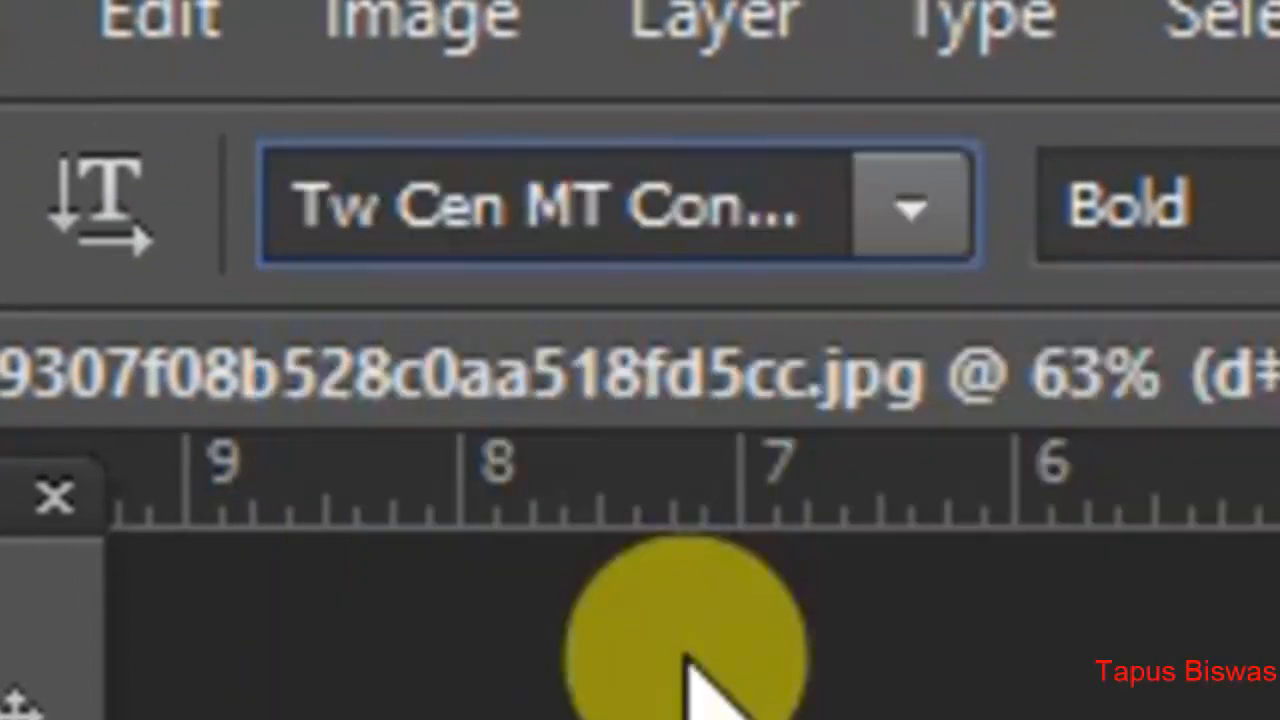
left_click(557, 166)
type("Times New Rom")
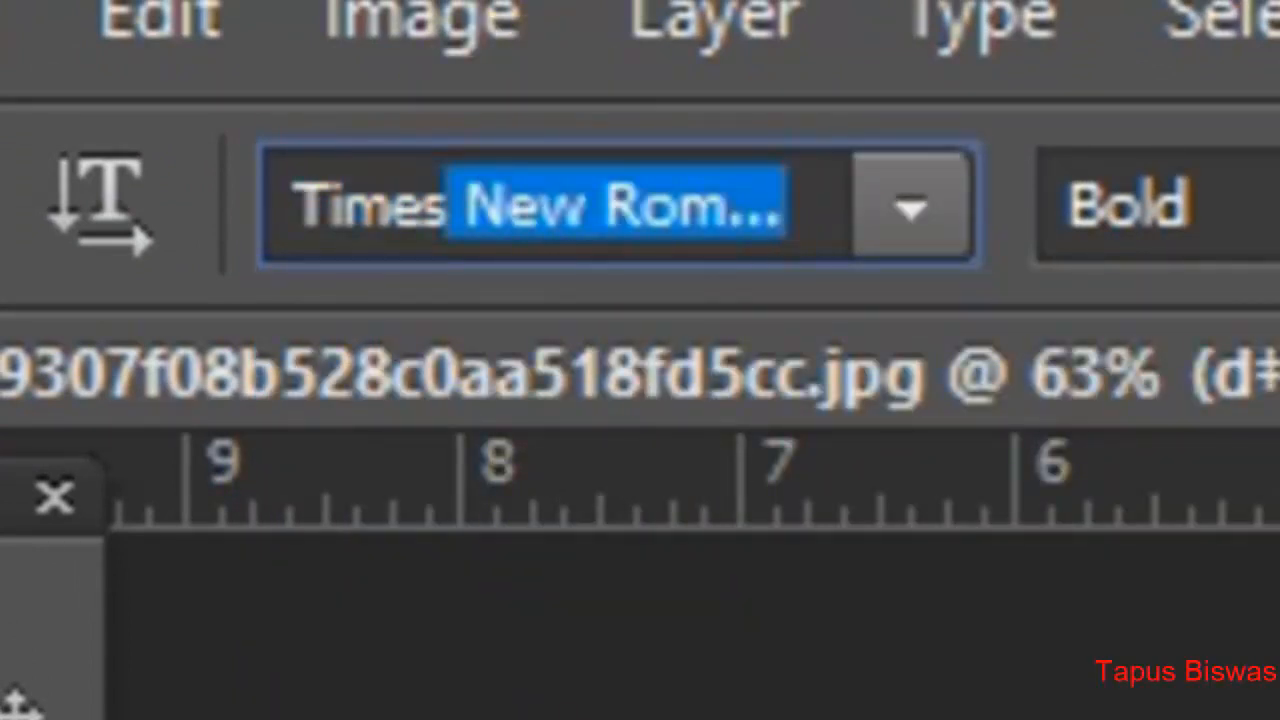
key("Return")
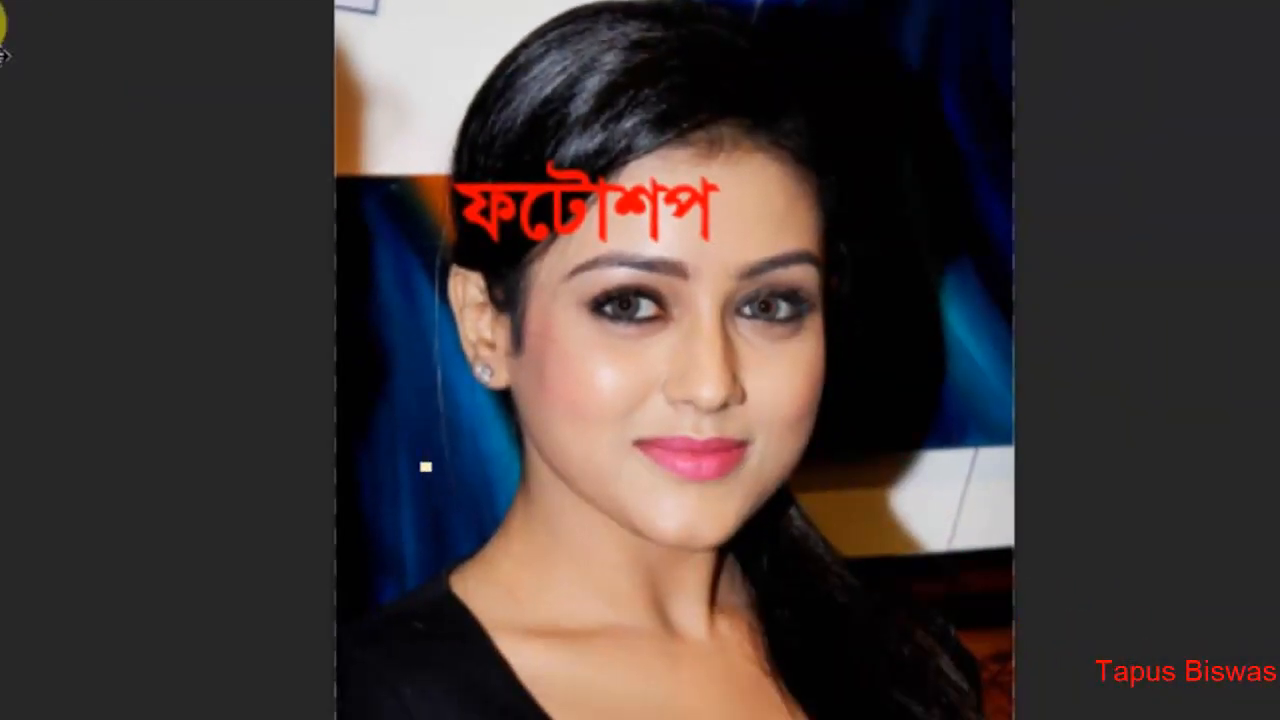
Enter "Photoshop" as horizontal text across the lower face, commit it, and make the Horizontal Type tool active again
left_click(426, 466)
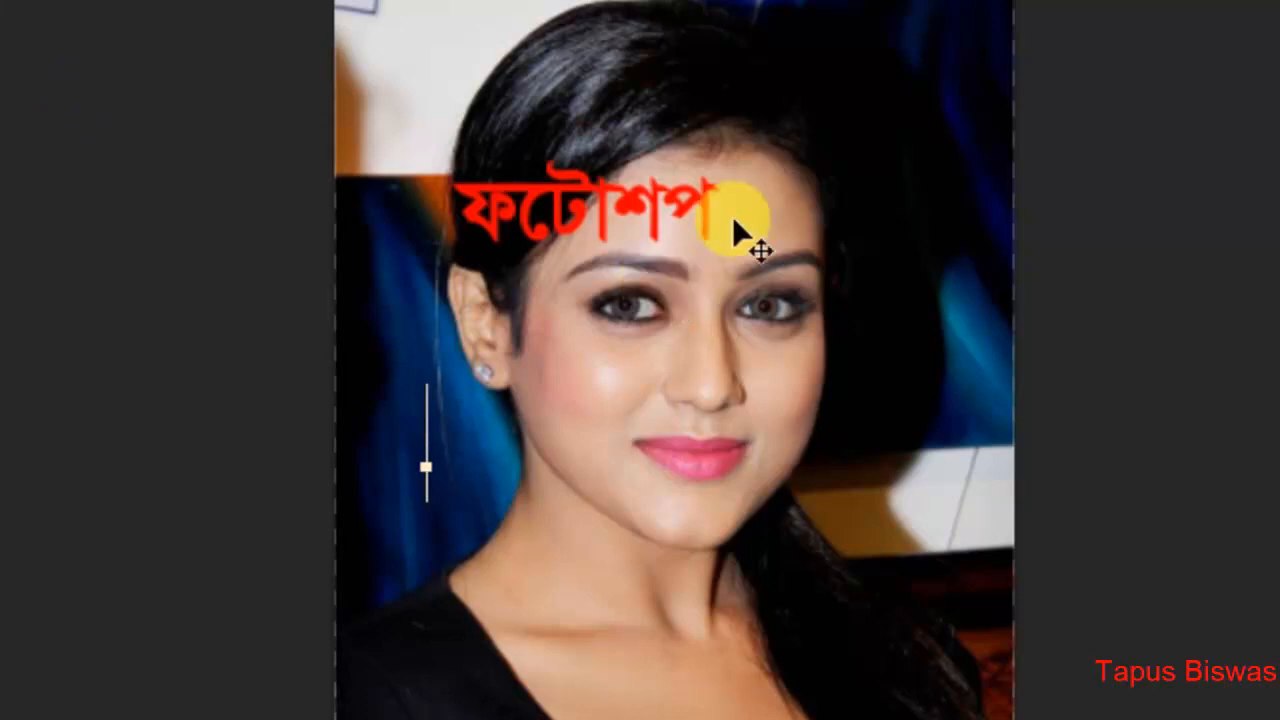
type("Photo")
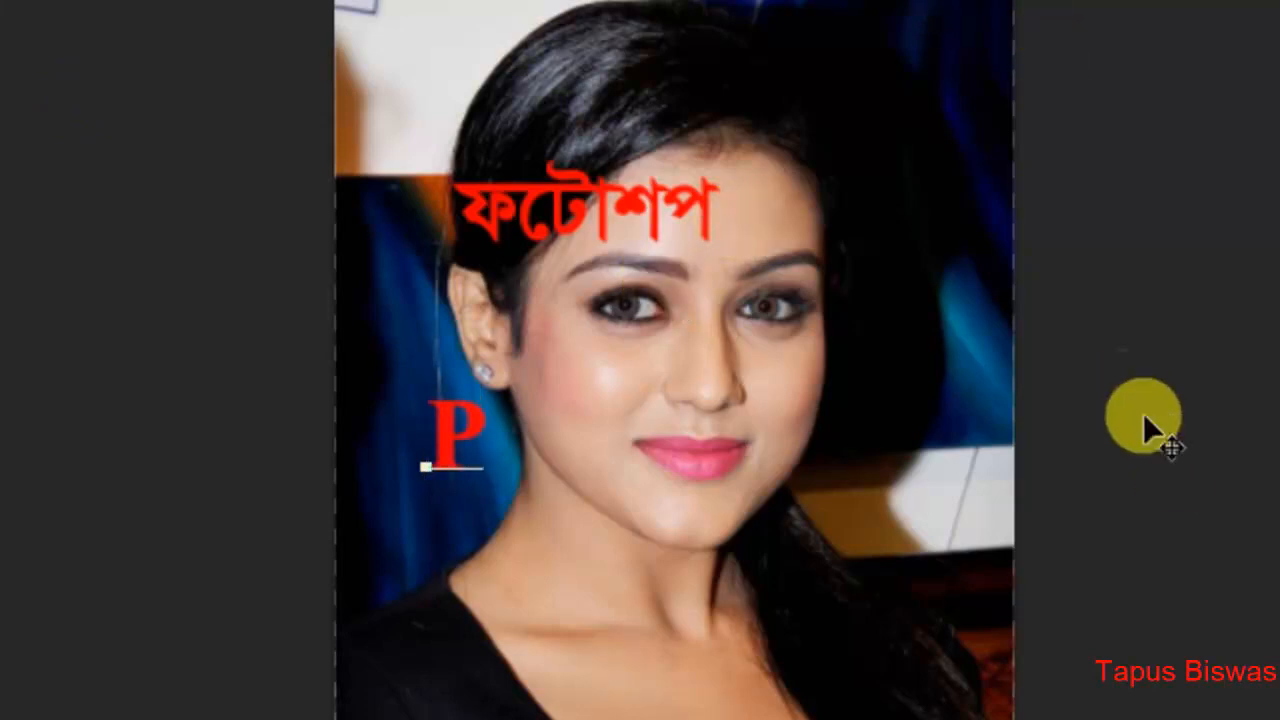
type("shop")
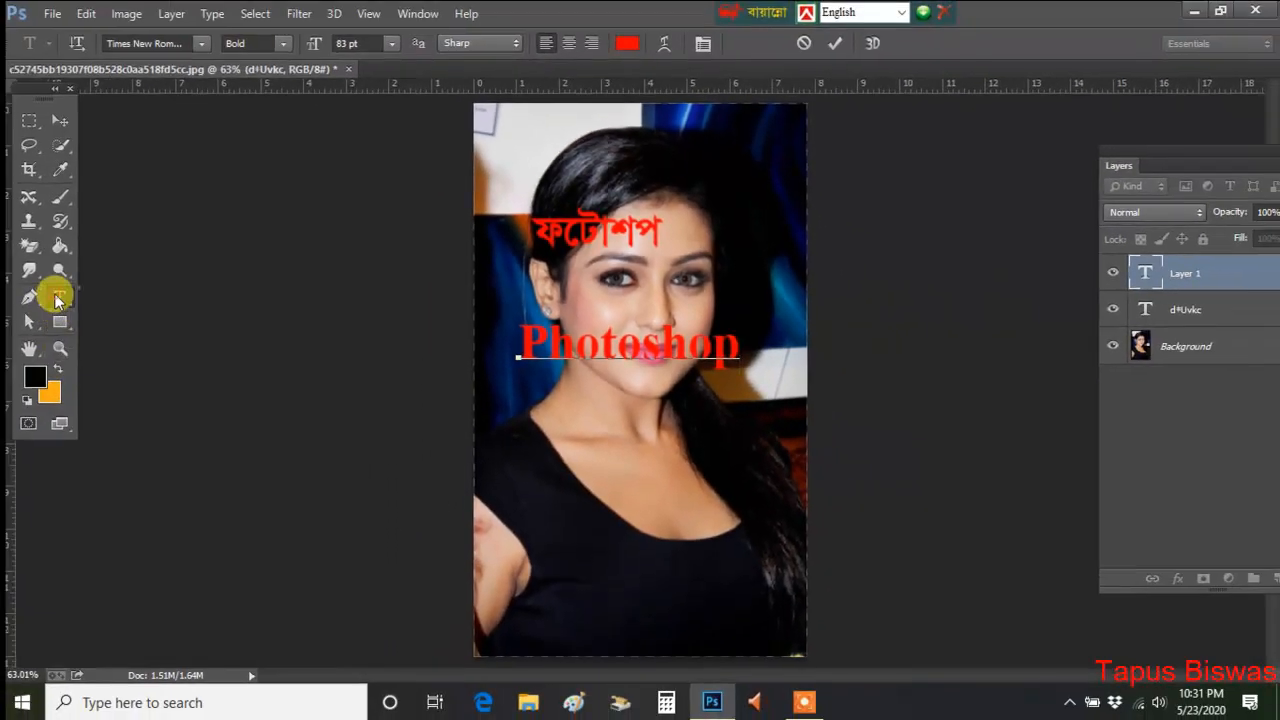
right_click(58, 296)
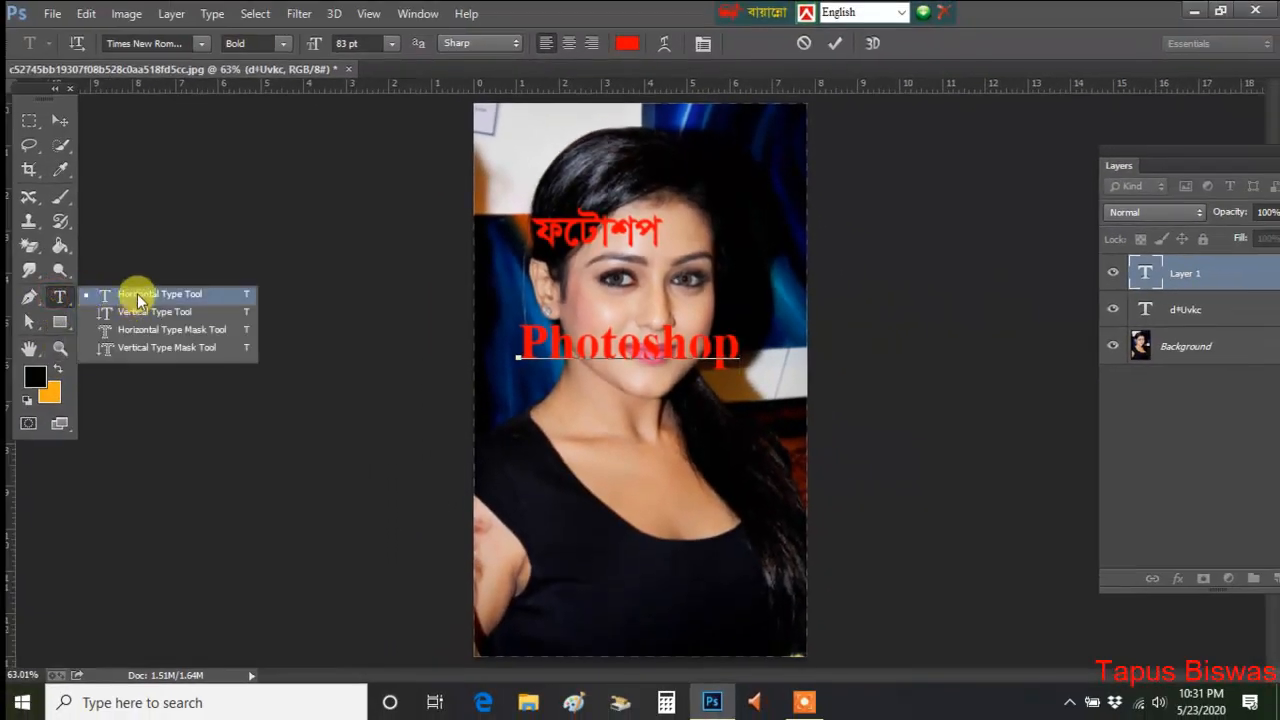
left_click(148, 345)
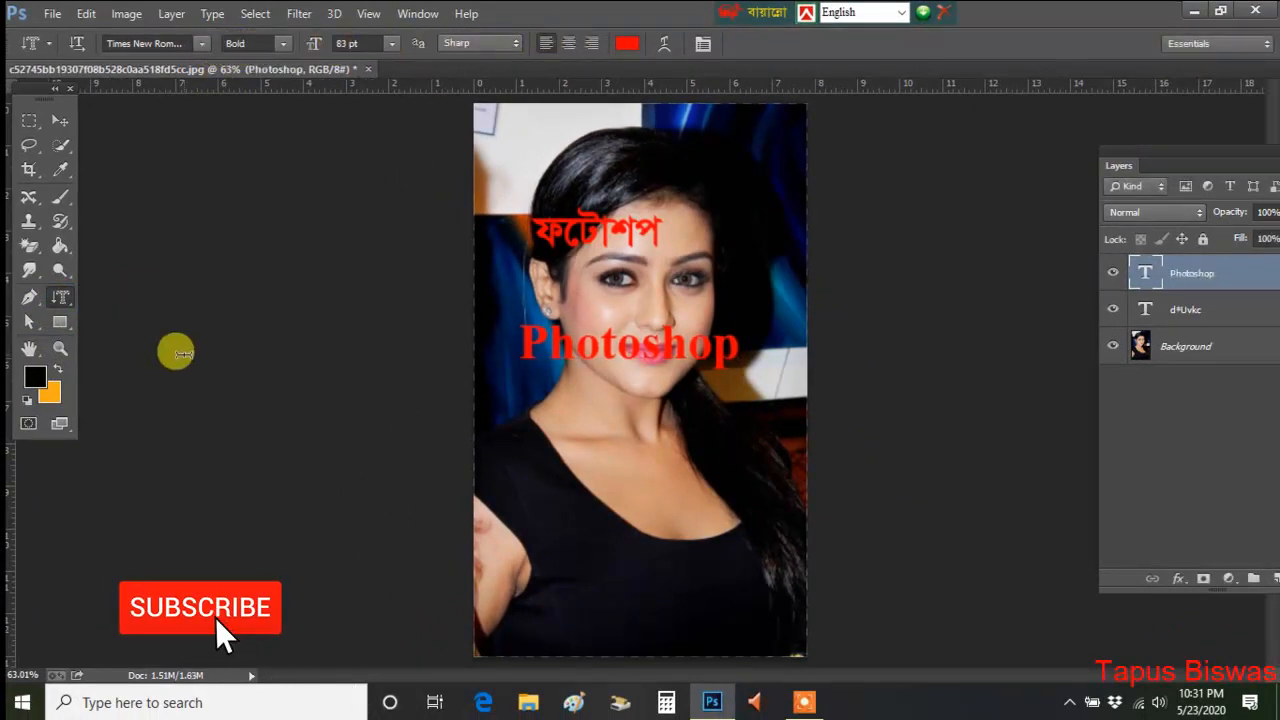
right_click(60, 296)
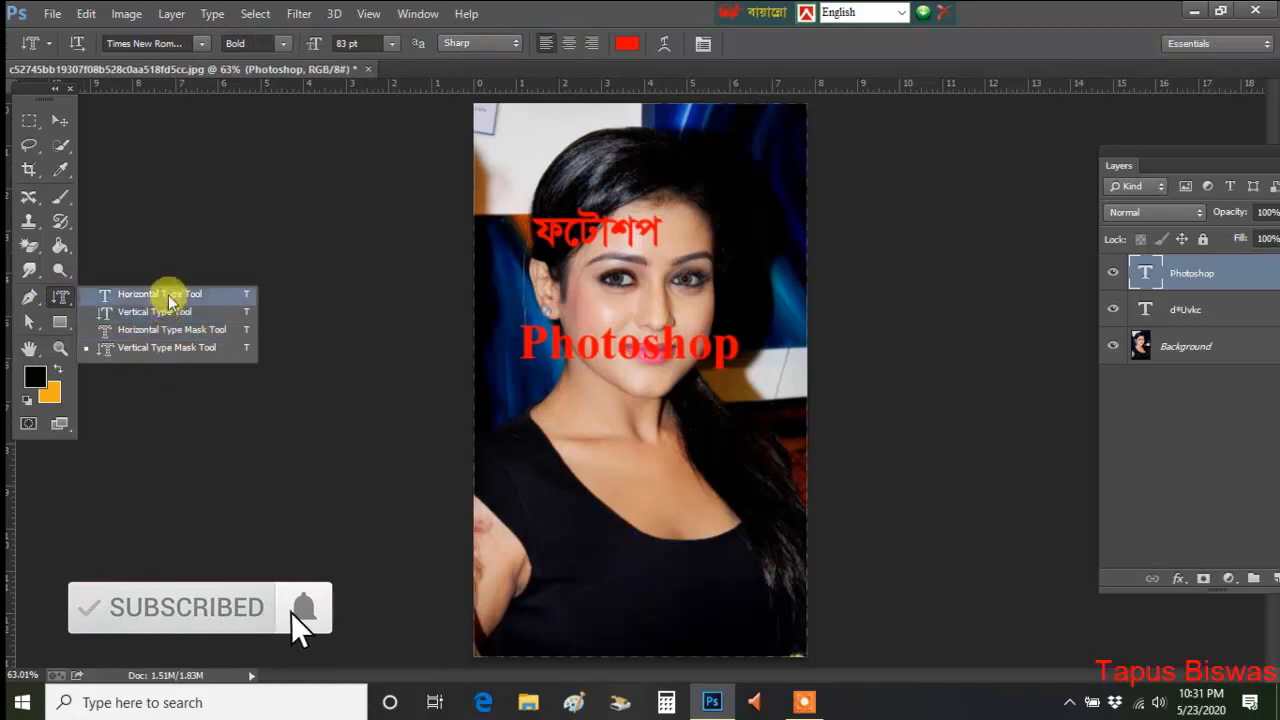
left_click(165, 294)
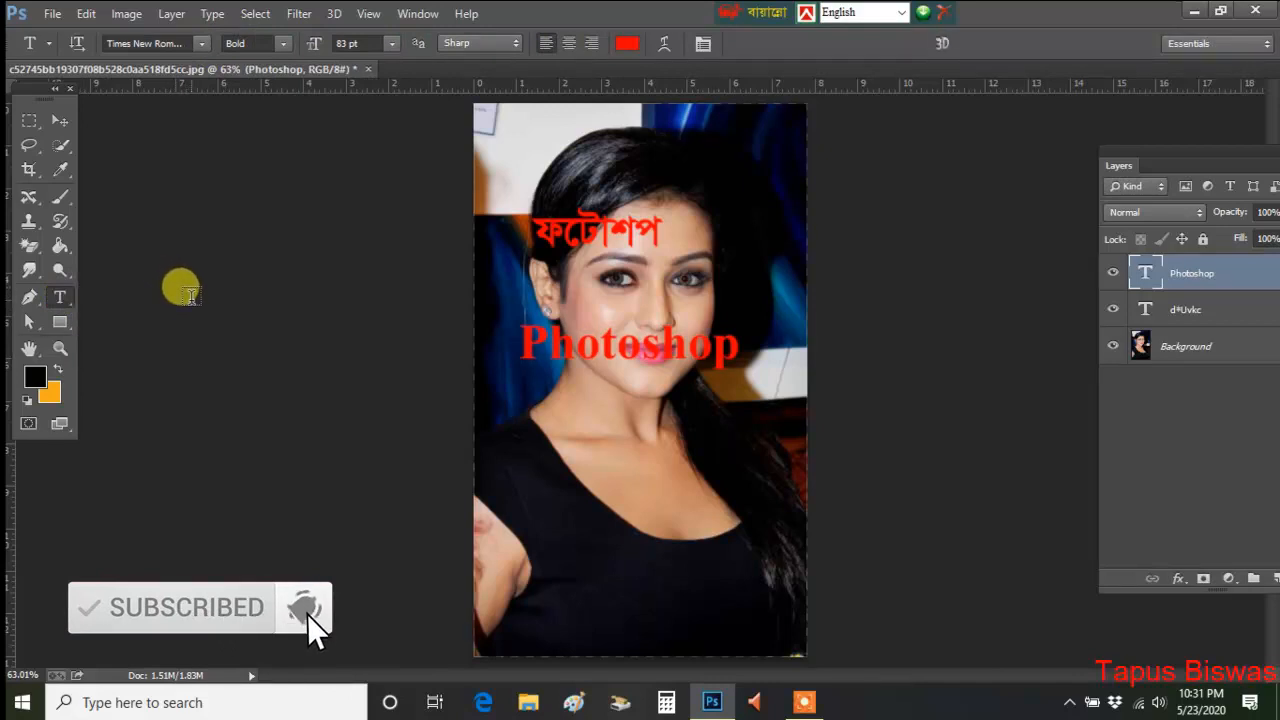